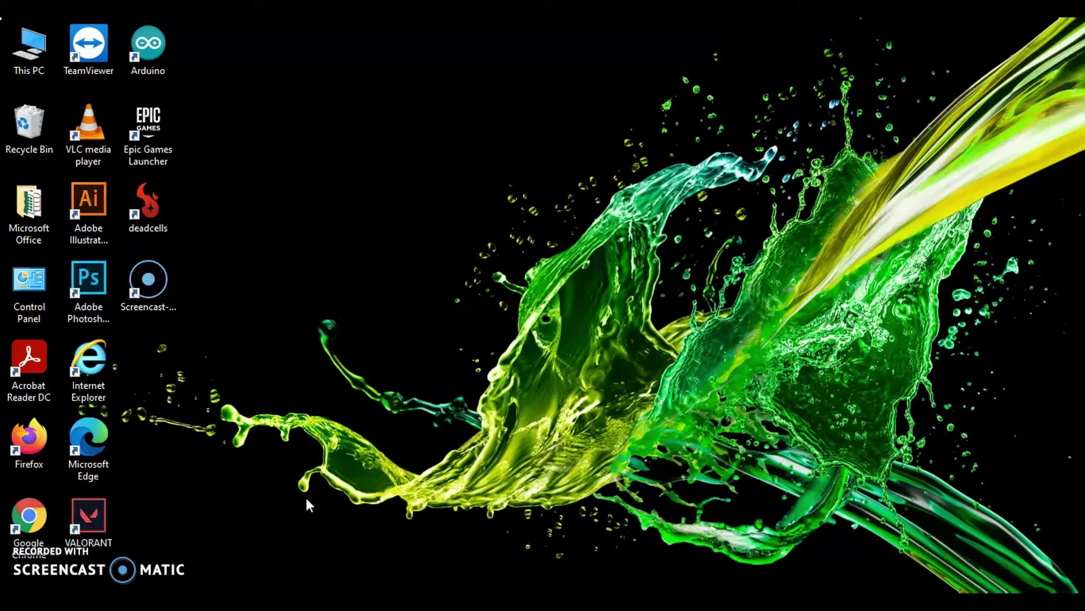
# Launch Google Chrome in a maximized window and open Google Sheets from the Google apps.
pyautogui.doubleClick(34, 512)
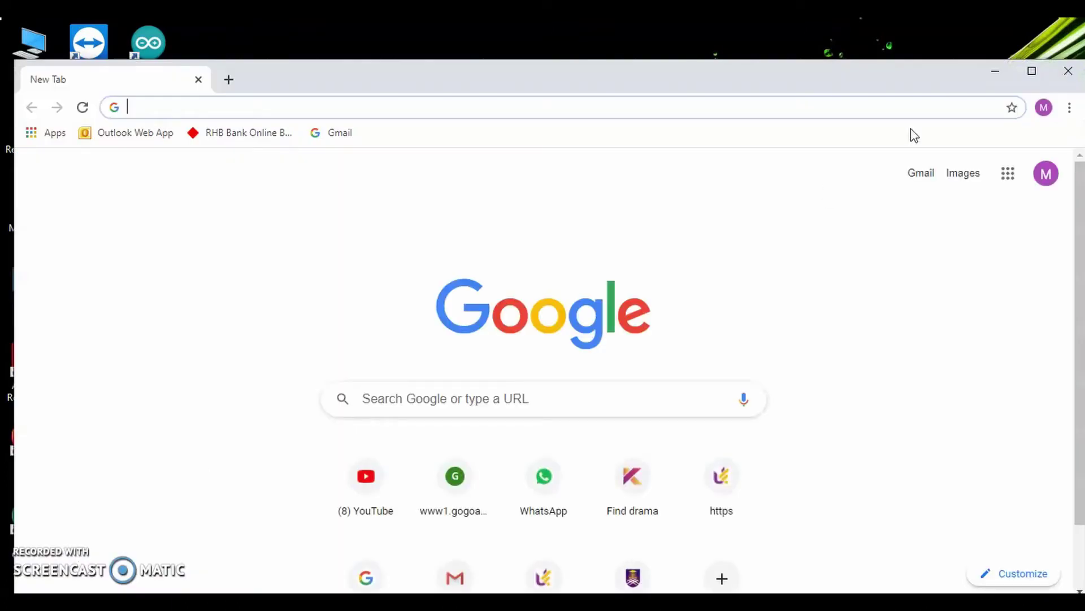
pyautogui.click(1027, 73)
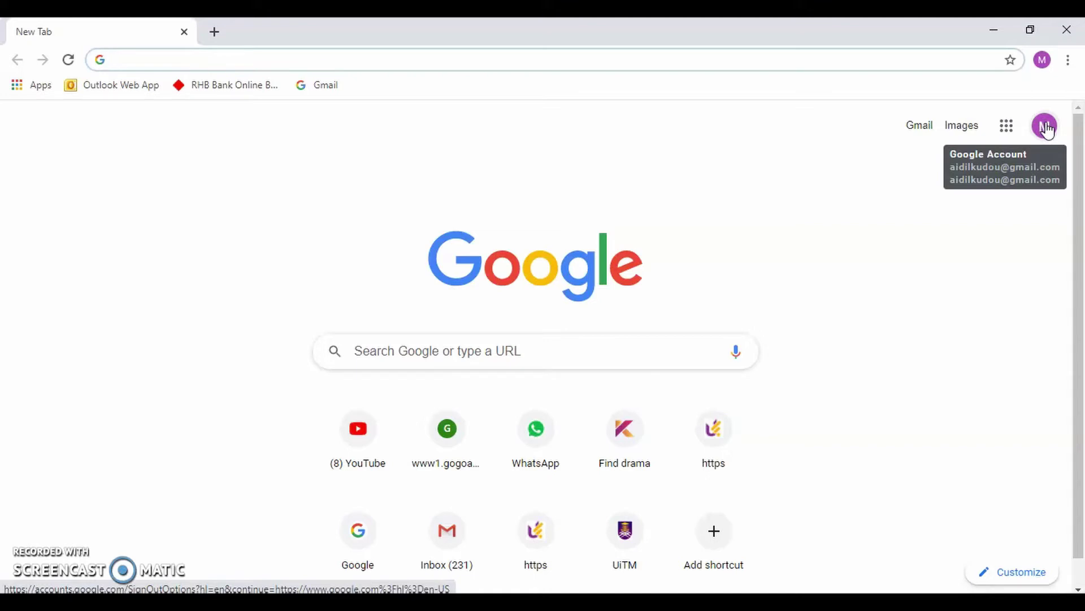
pyautogui.click(1006, 129)
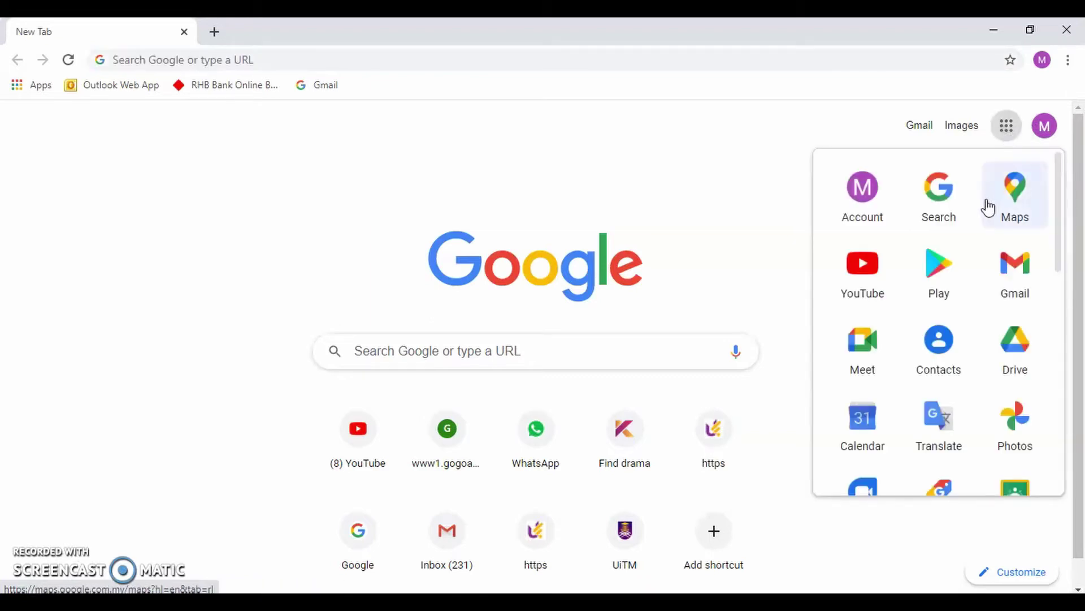
pyautogui.scroll(-7, 979, 220)
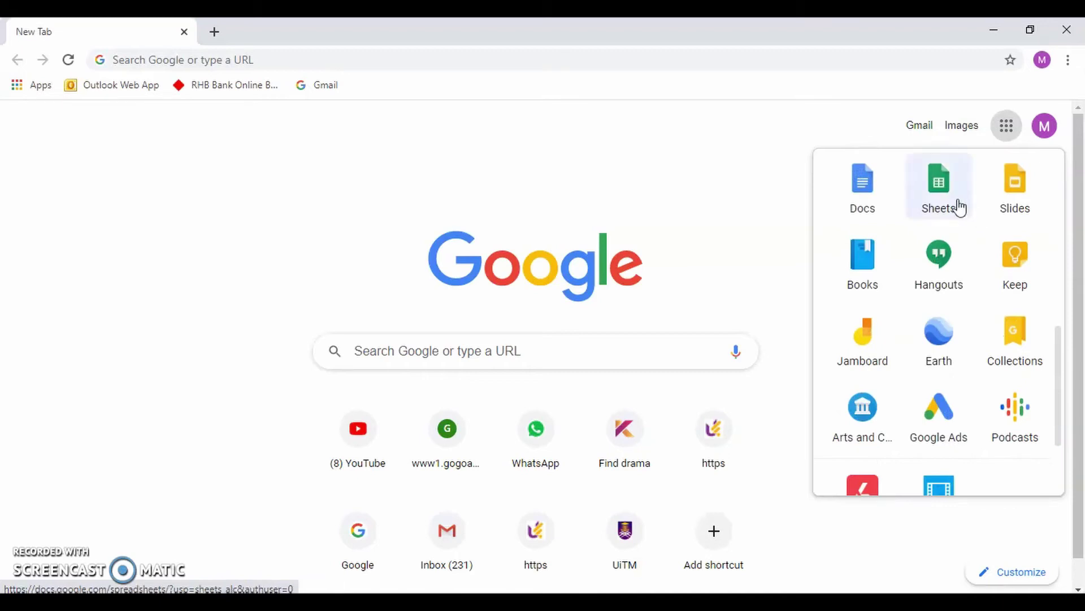
pyautogui.click(953, 202)
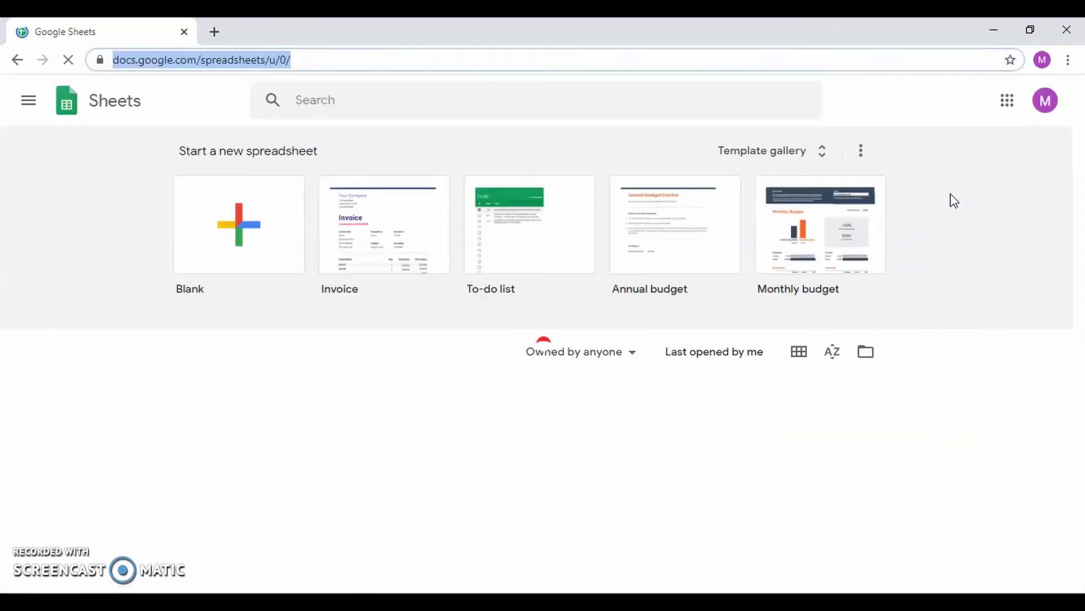
# Browse the Sheets template gallery and create a new blank spreadsheet.
pyautogui.click(782, 164)
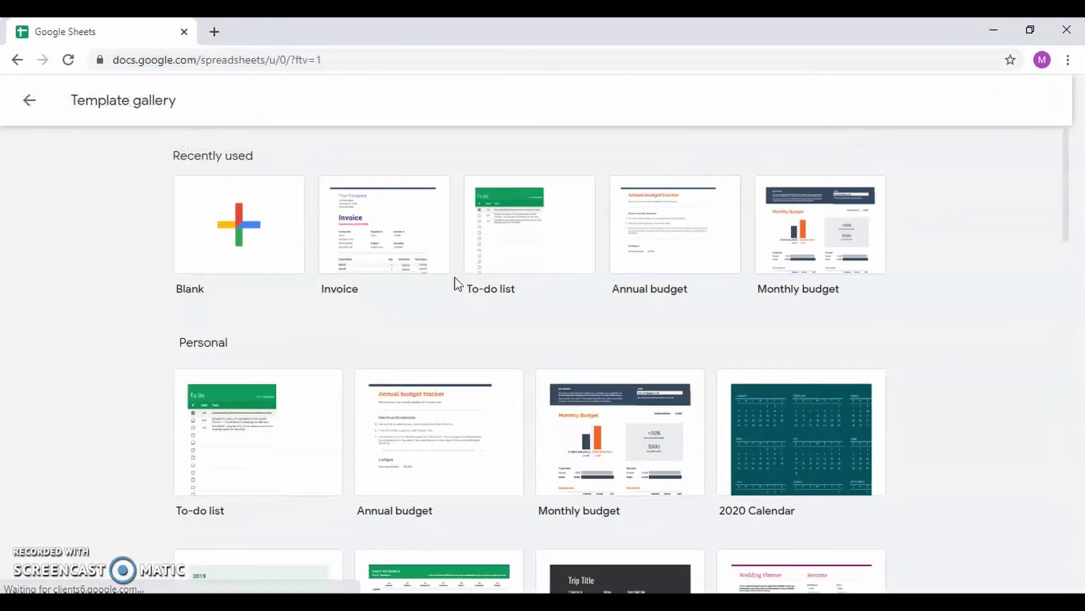
pyautogui.scroll(-5, 435, 300)
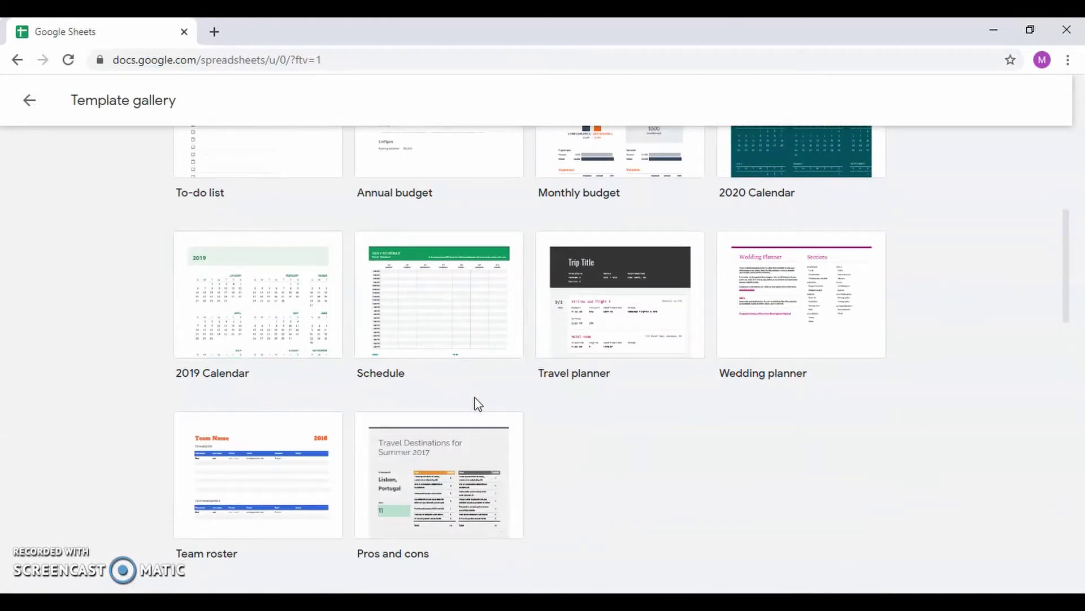
pyautogui.scroll(-7, 528, 410)
pyautogui.scroll(12, 528, 408)
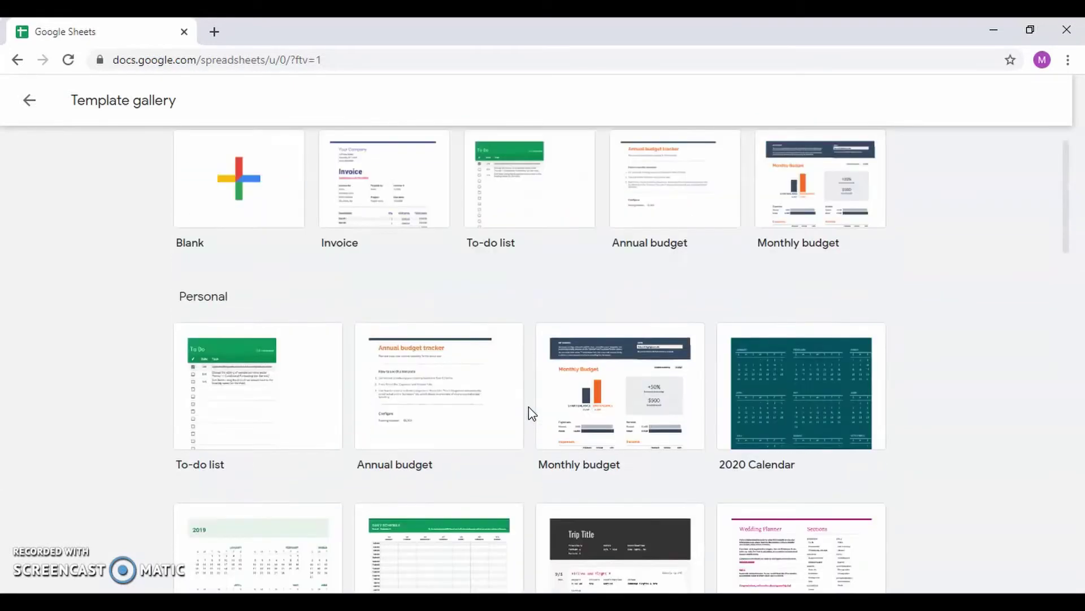
pyautogui.scroll(1, 528, 406)
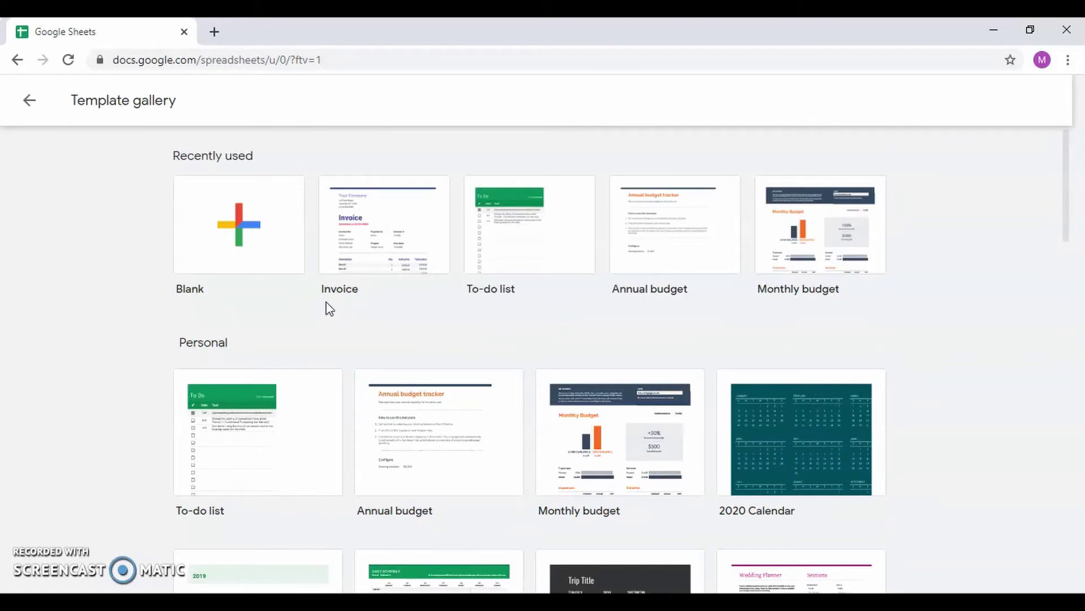
pyautogui.click(246, 237)
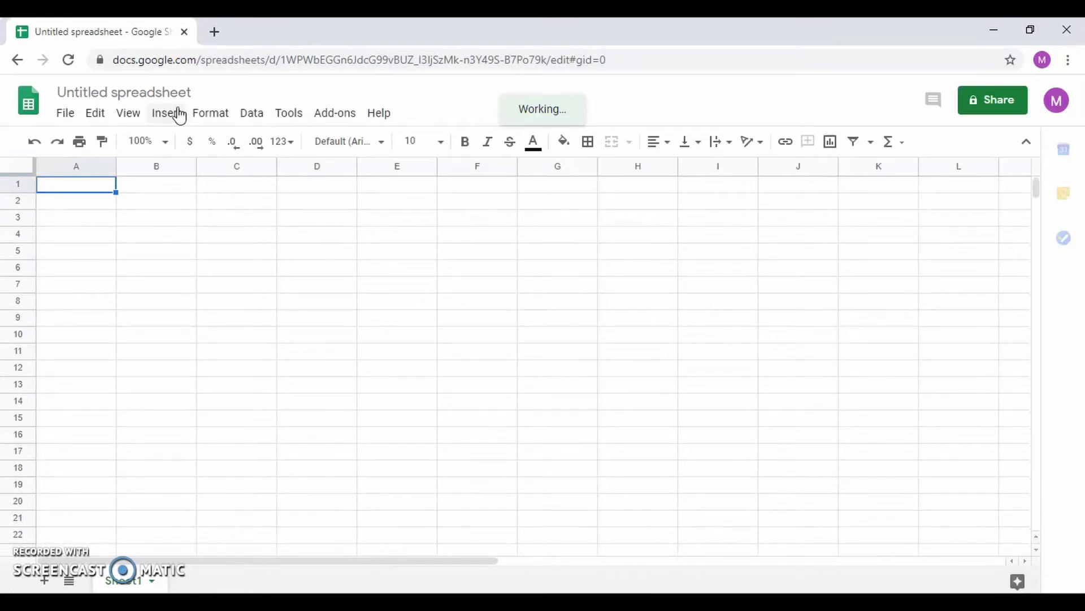
# Rename the spreadsheet as PENDAPATAN PANGGUNG WAYANG PADA BULAN JANUARI.
pyautogui.click(170, 92)
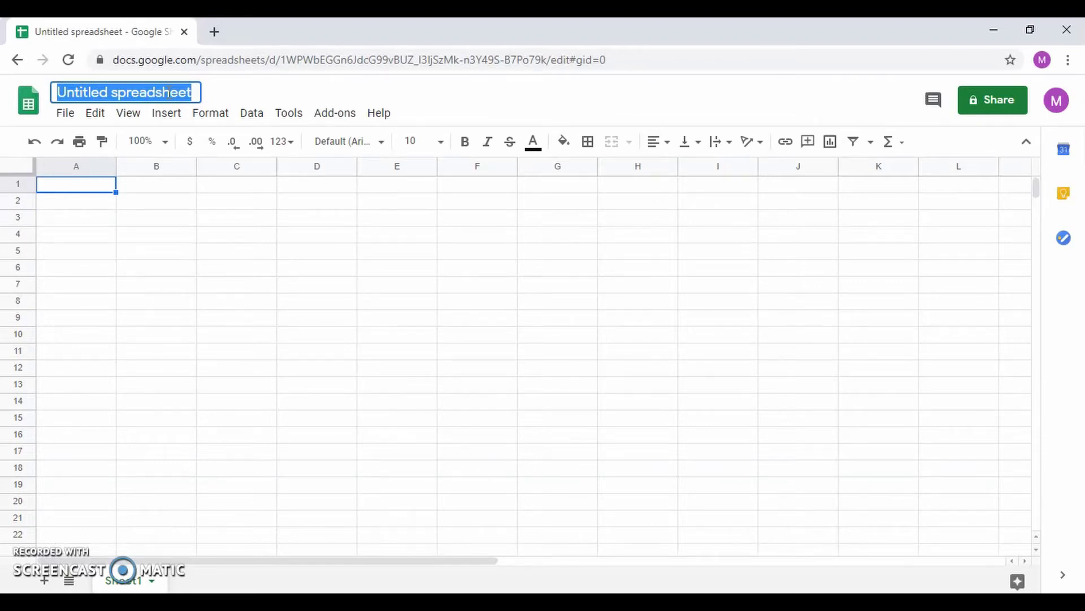
pyautogui.write('PENDAPATAN PANGGUNG WAYANG PADA BULAN JANUARI')
pyautogui.press('Return')
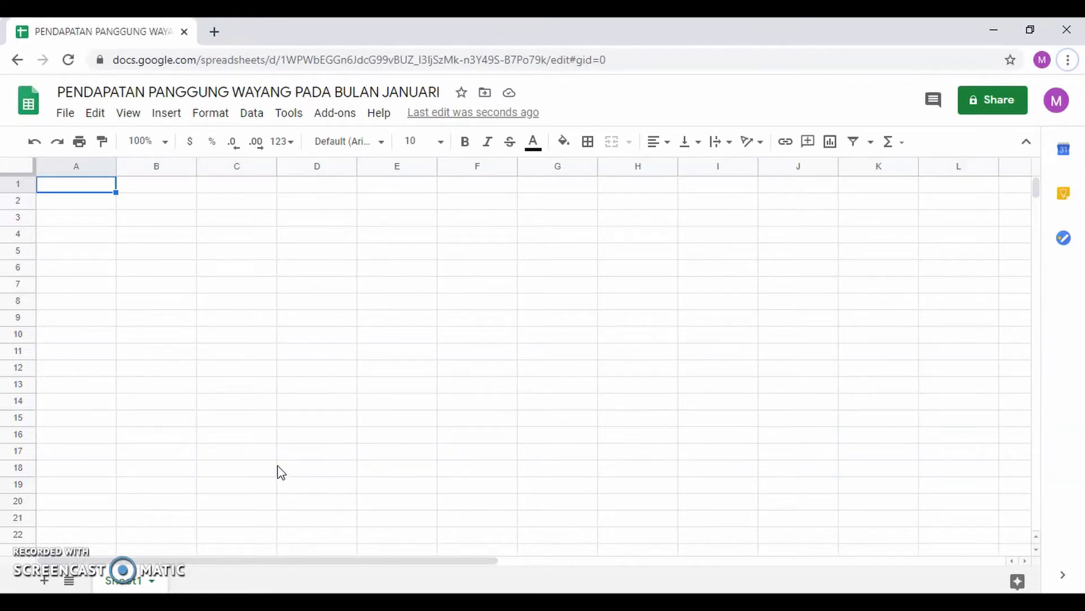
# Enter the table title PENDAPATAN WAYANG TGV BULAN JANUARI in cell A1.
pyautogui.doubleClick(62, 188)
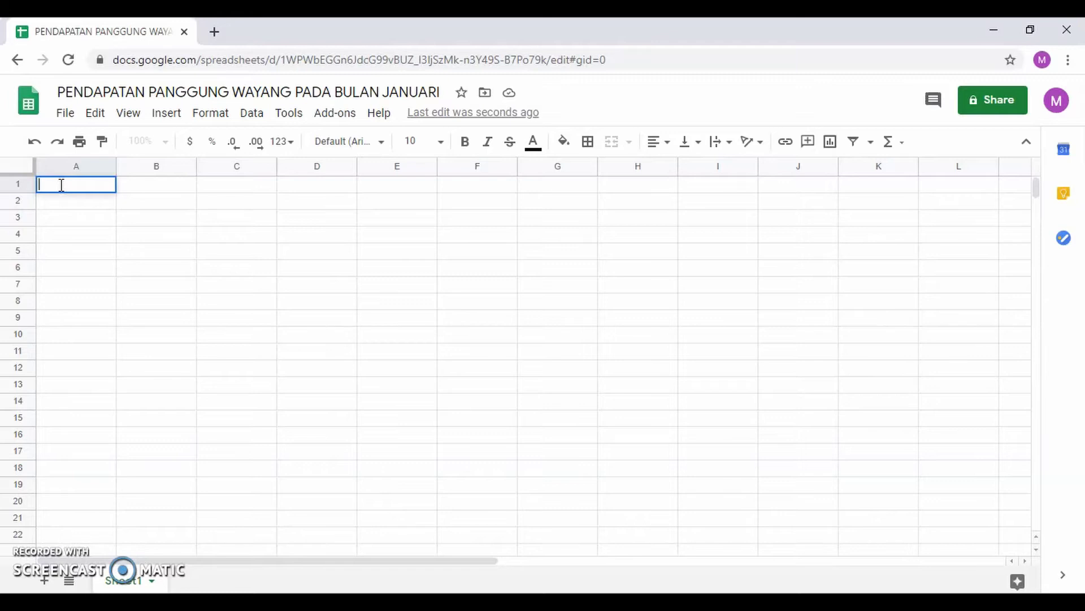
pyautogui.write('PENDAPATAN WAYANG TGV BULAN JANUARI')
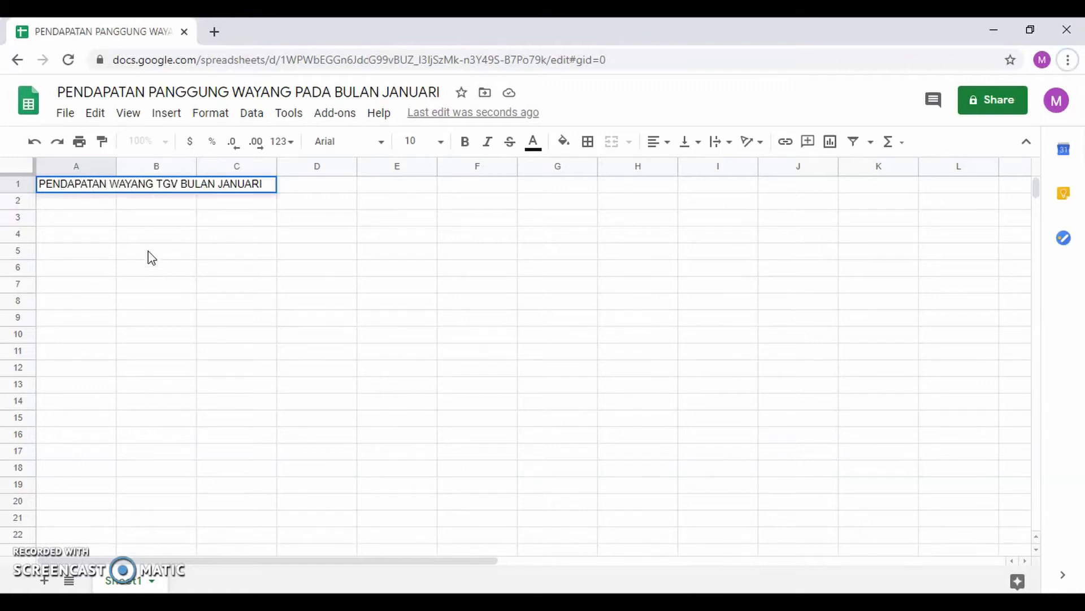
pyautogui.click(141, 204)
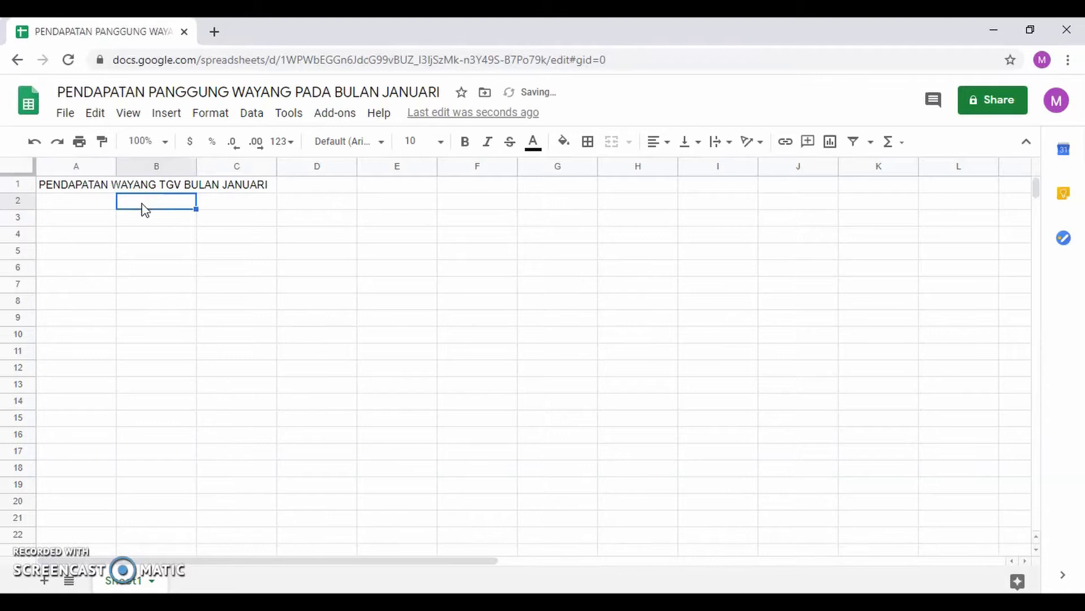
pyautogui.doubleClick(139, 184)
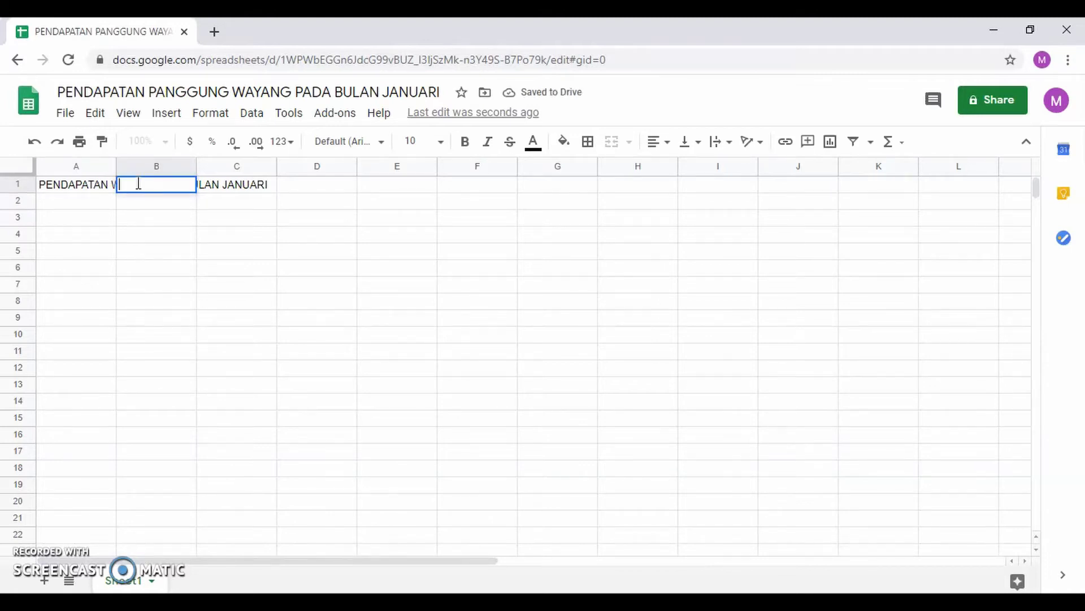
pyautogui.doubleClick(228, 185)
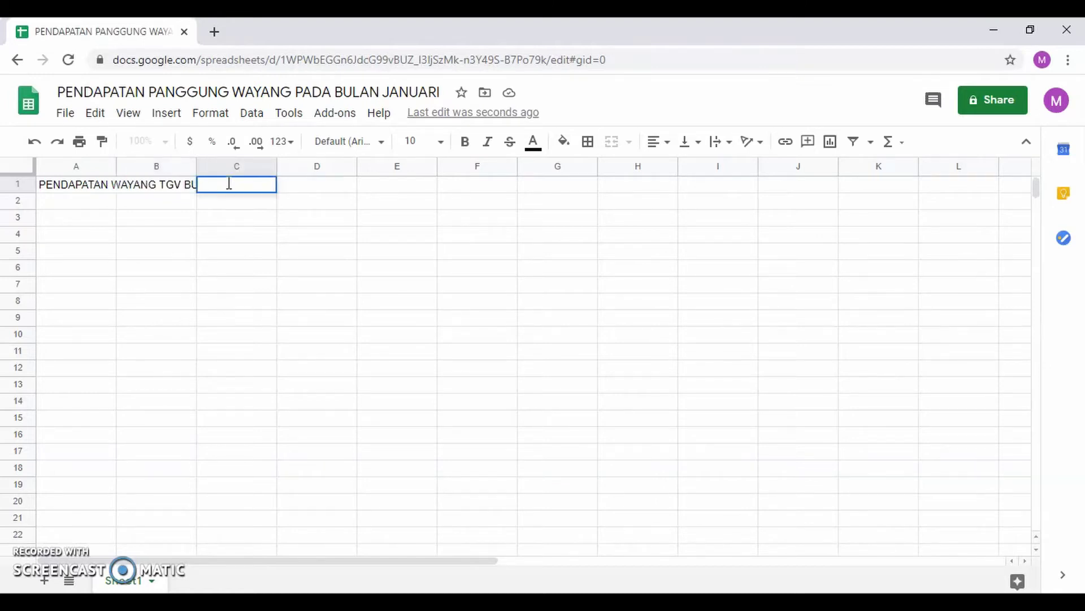
pyautogui.click(66, 205)
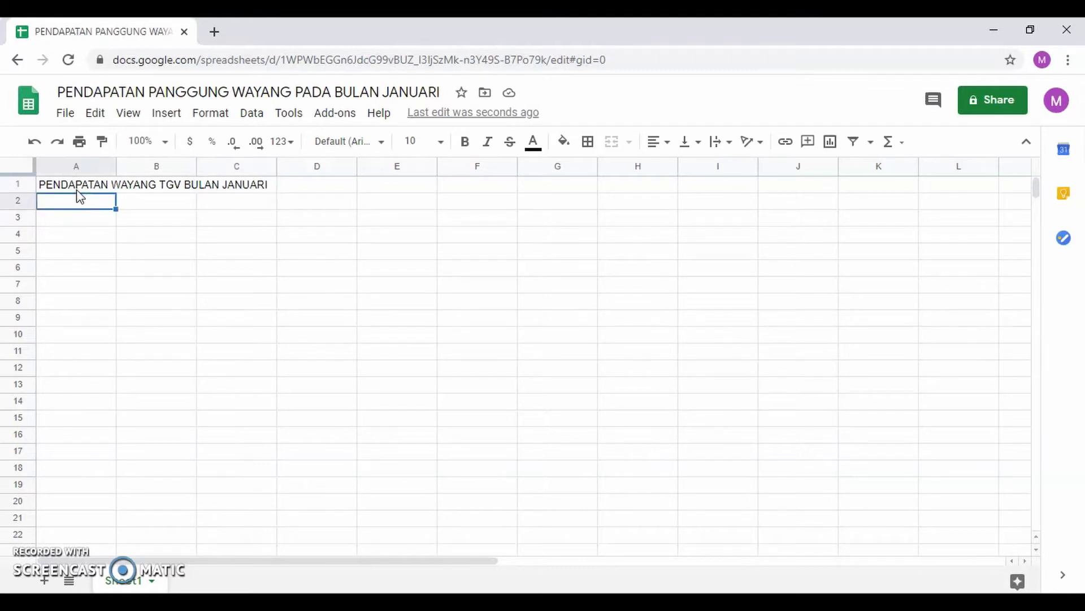
# Merge cells A1 to D1 horizontally so the table title occupies a single cell.
pyautogui.click(79, 189)
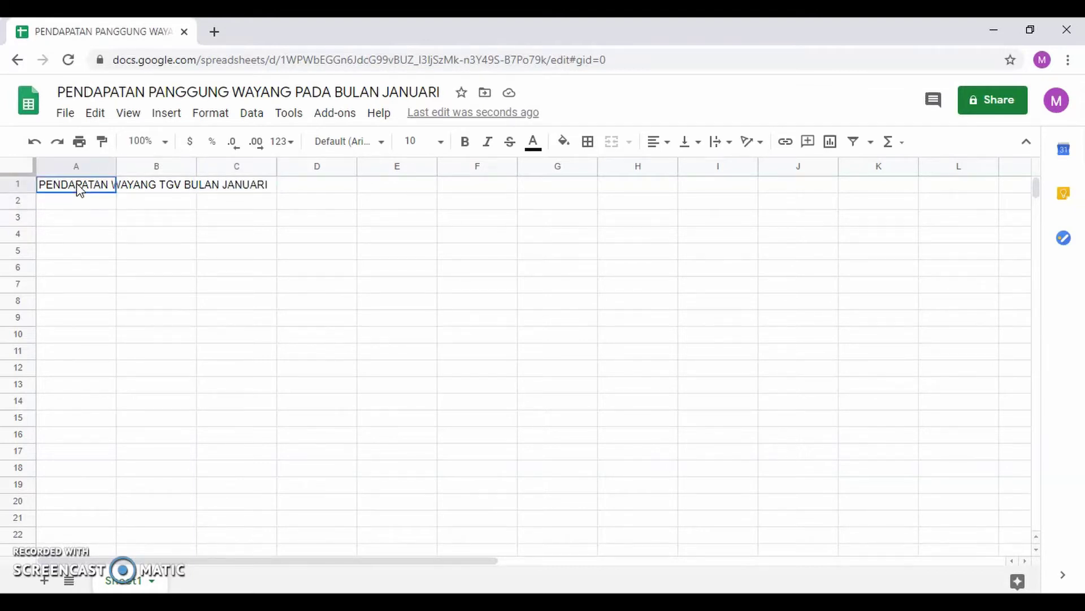
pyautogui.moveTo(79, 190); pyautogui.dragTo(310, 190)
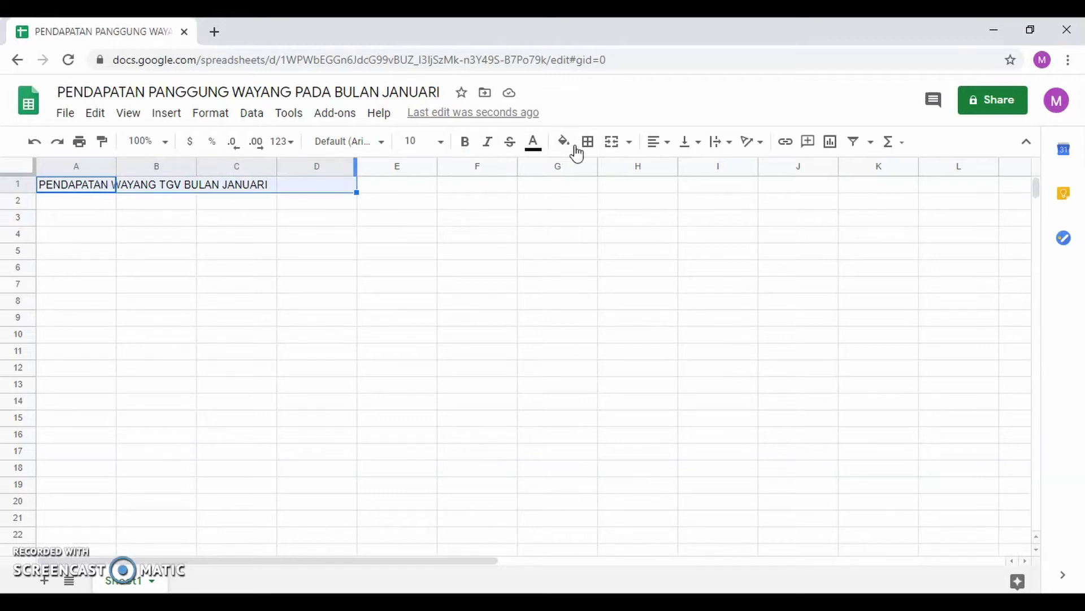
pyautogui.click(628, 143)
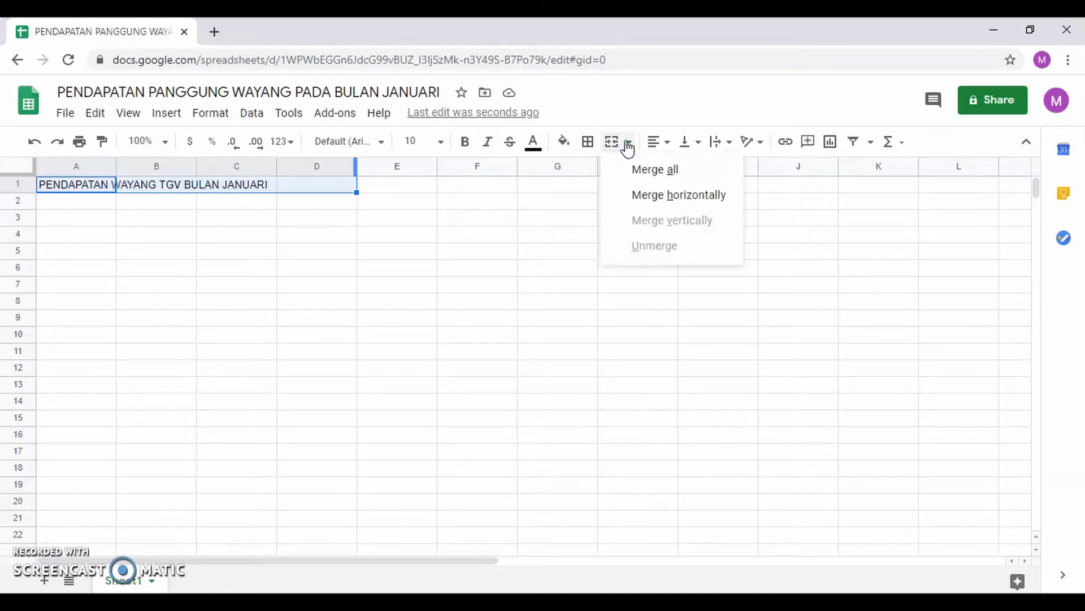
pyautogui.click(644, 202)
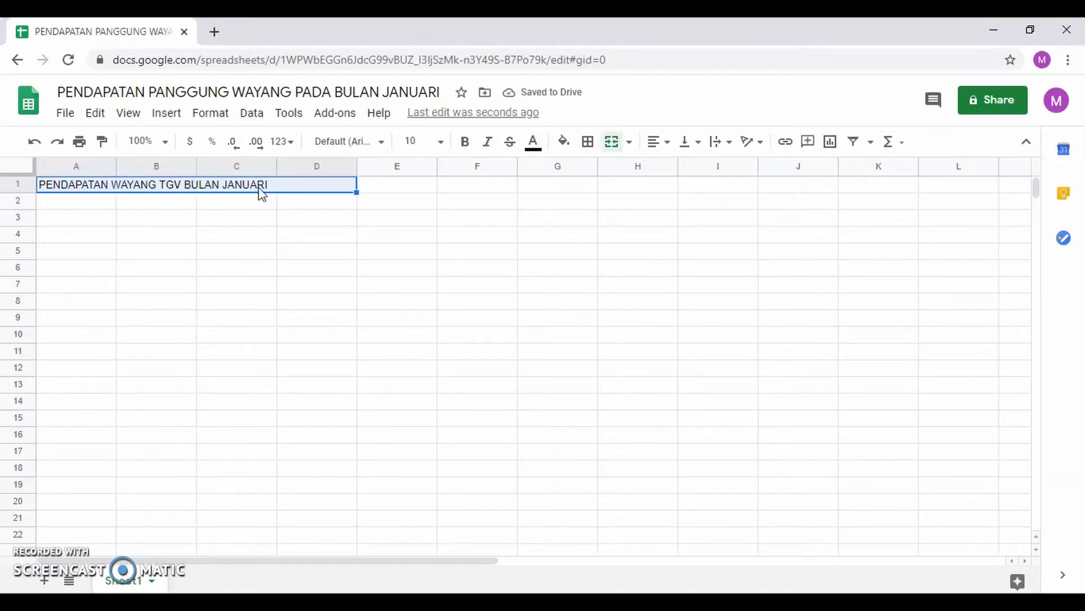
pyautogui.click(182, 225)
pyautogui.click(171, 187)
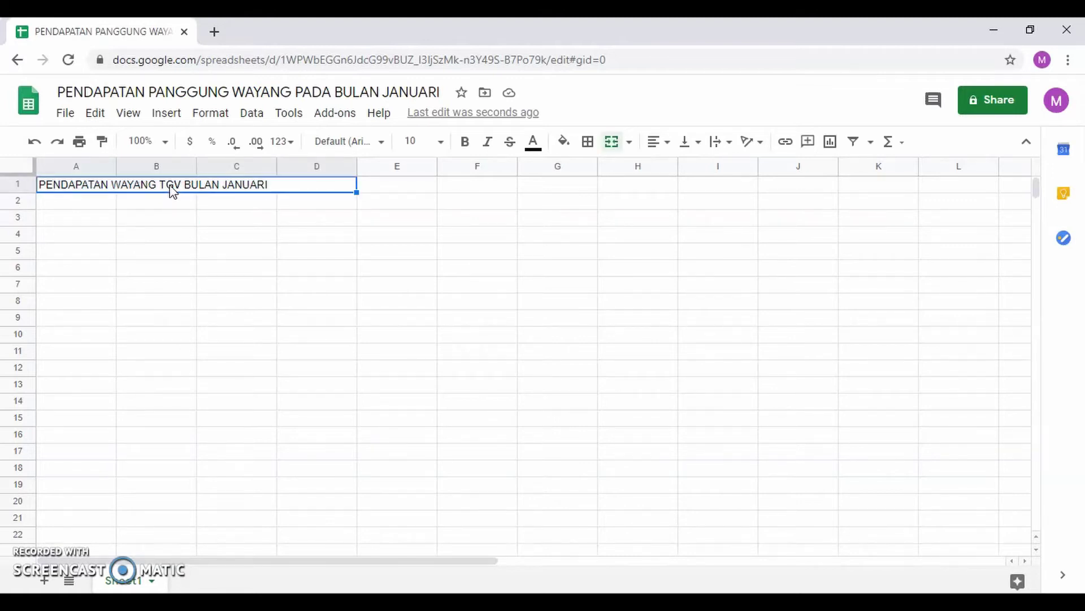
# Enter the column heading MOVIE DISIARKAN in cell A2.
pyautogui.doubleClick(84, 202)
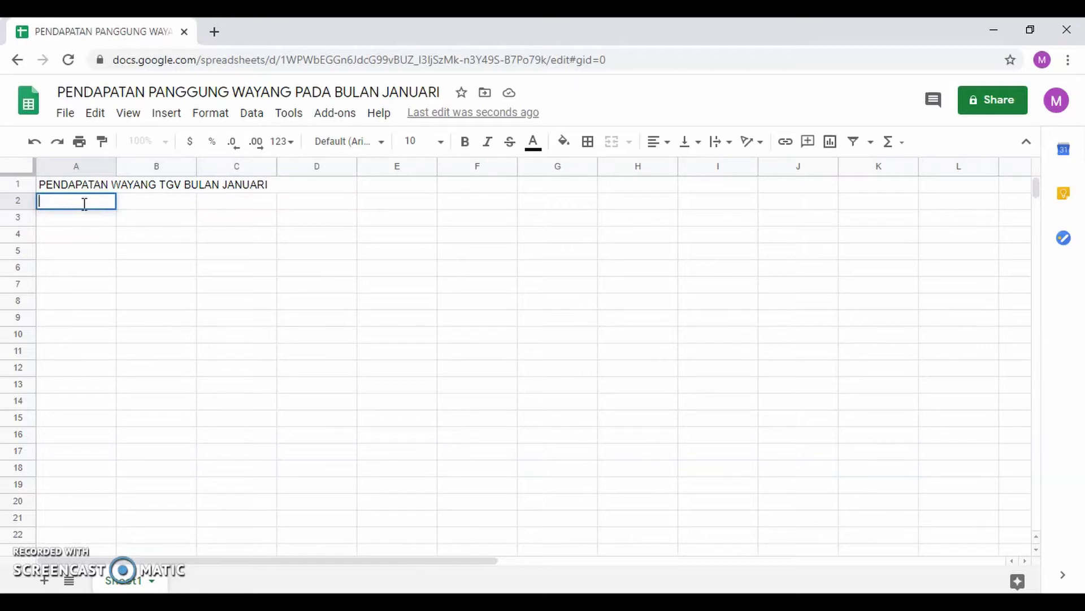
pyautogui.write('MOVIE DISIARK')
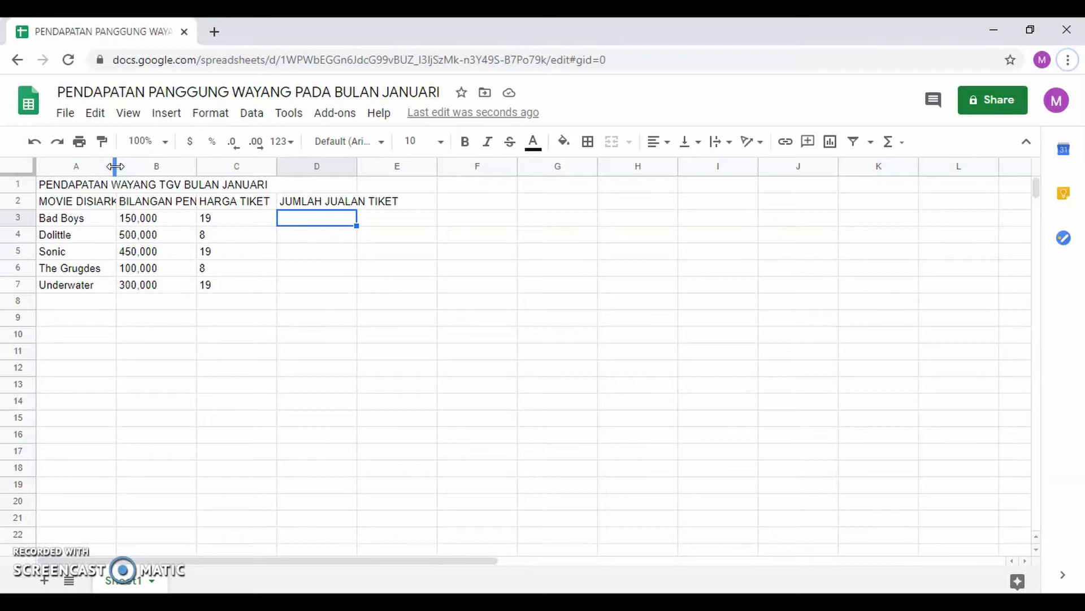
# Widen columns A, B and D so that their headings in row 2 fit completely.
pyautogui.moveTo(115, 166); pyautogui.dragTo(138, 167)
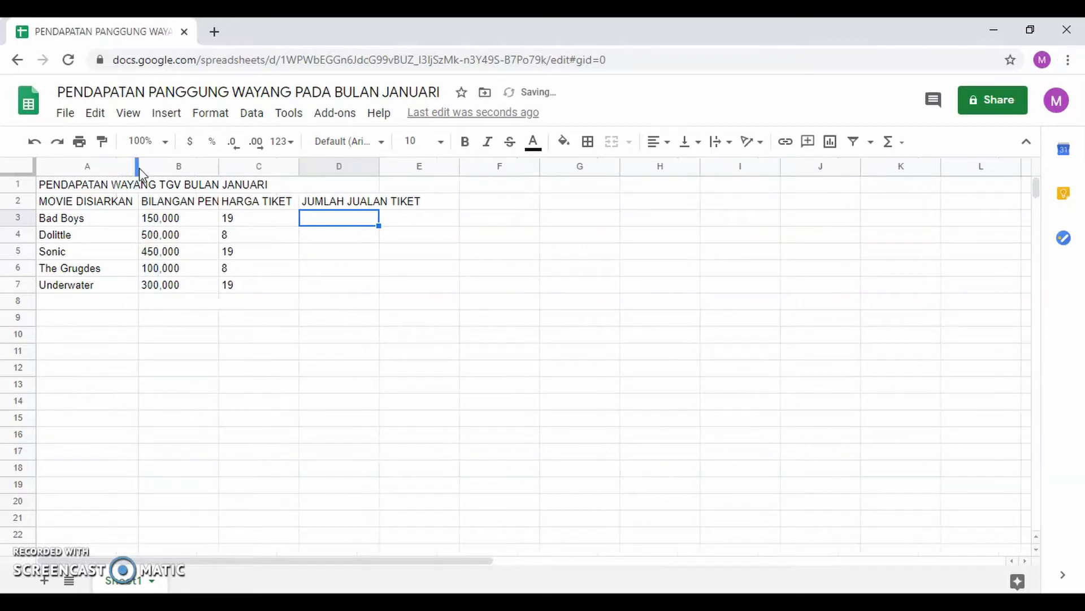
pyautogui.moveTo(218, 165); pyautogui.dragTo(270, 170)
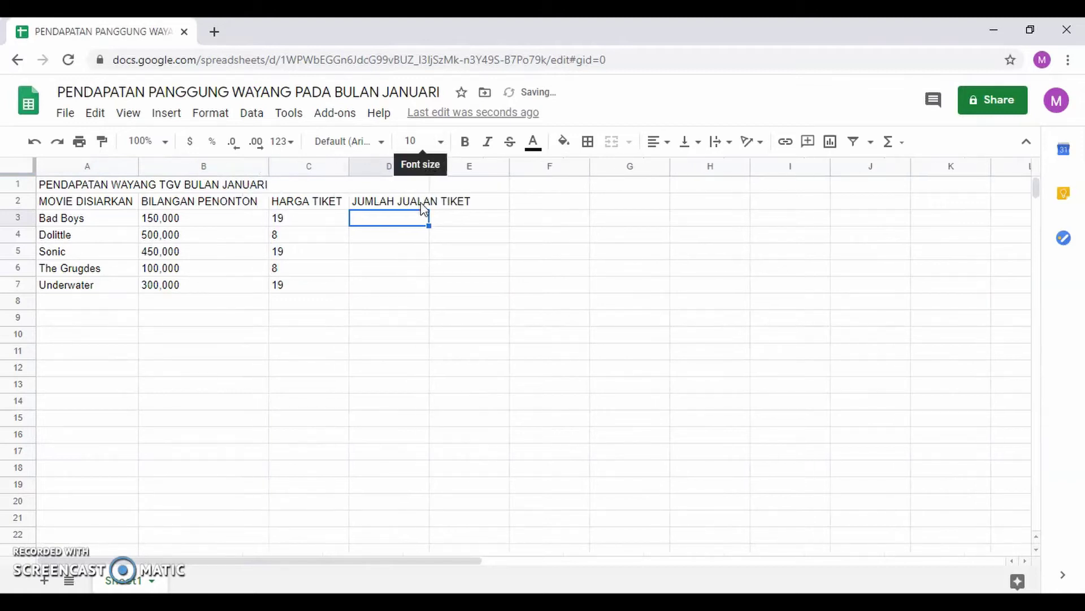
pyautogui.moveTo(429, 164); pyautogui.dragTo(477, 165)
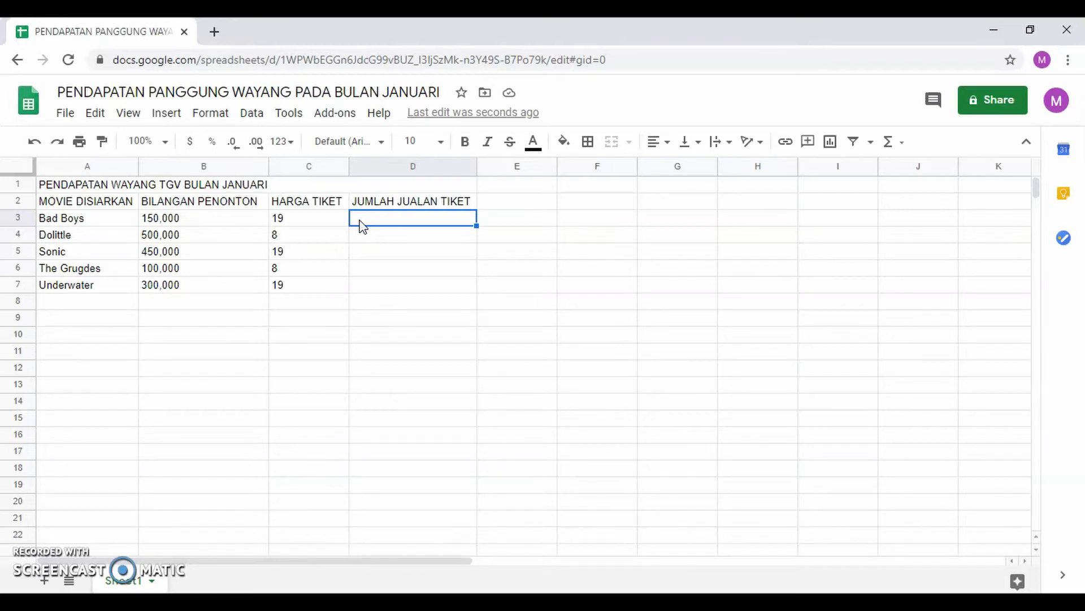
# Calculate the ticket sales for Bad Boys in D3 with the formula =B3*C3 and fill it down to D7.
pyautogui.write('=')
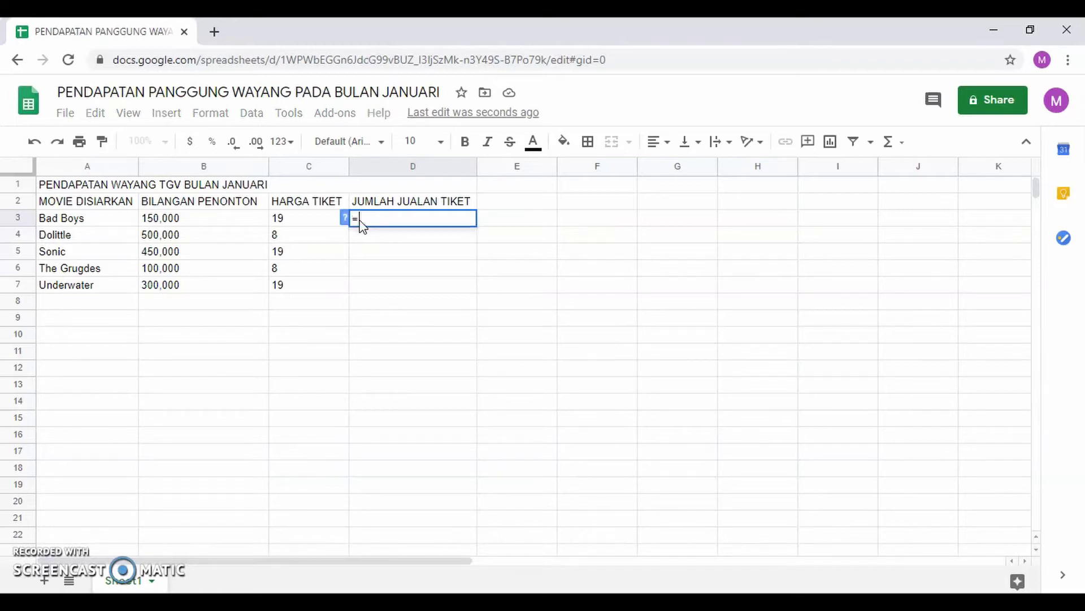
pyautogui.click(214, 227)
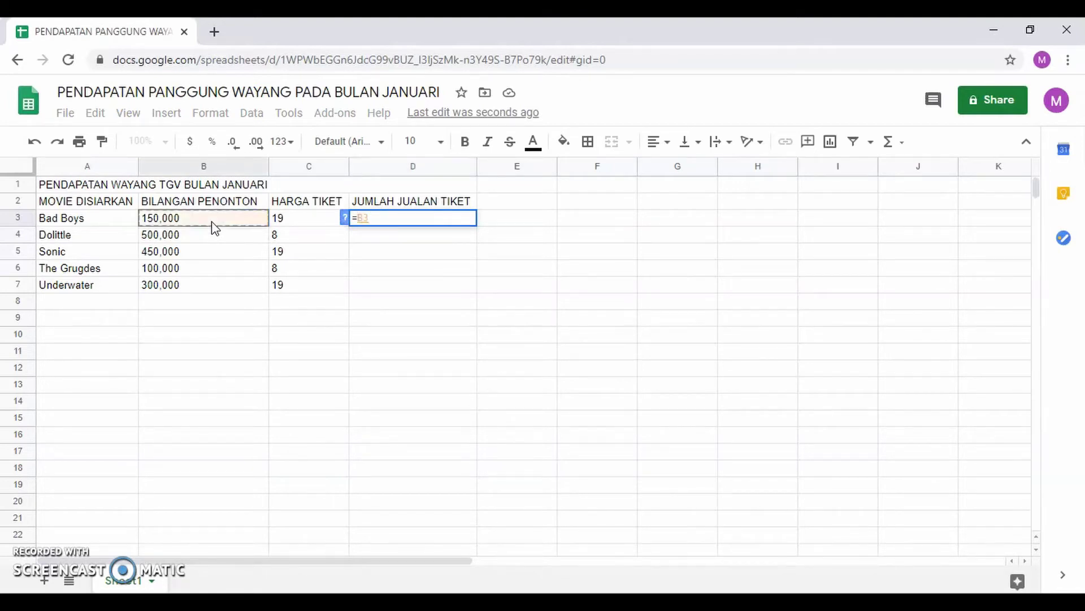
pyautogui.write('*')
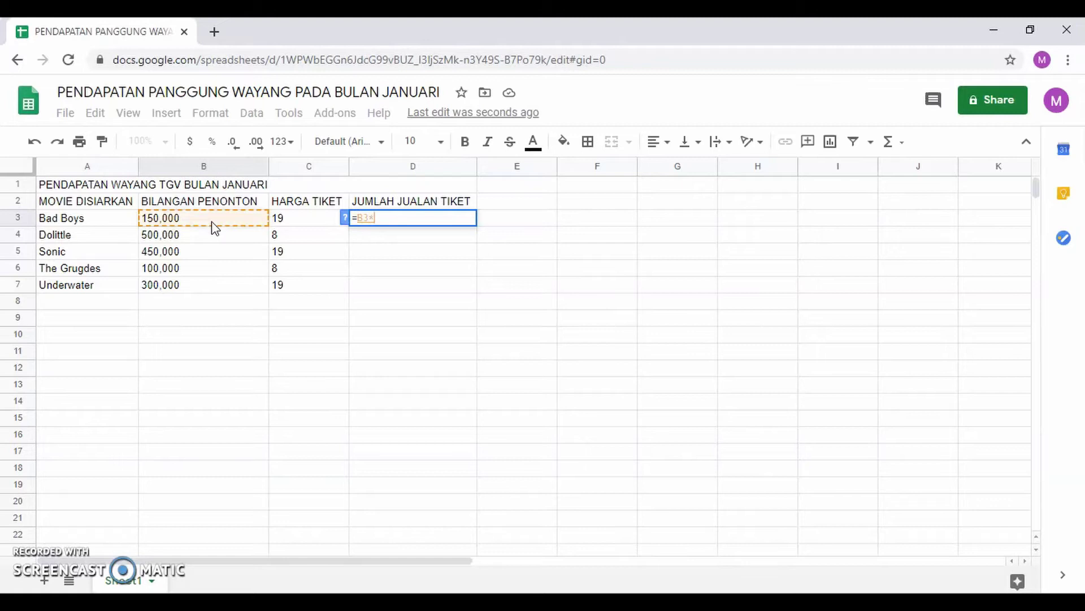
pyautogui.click(288, 220)
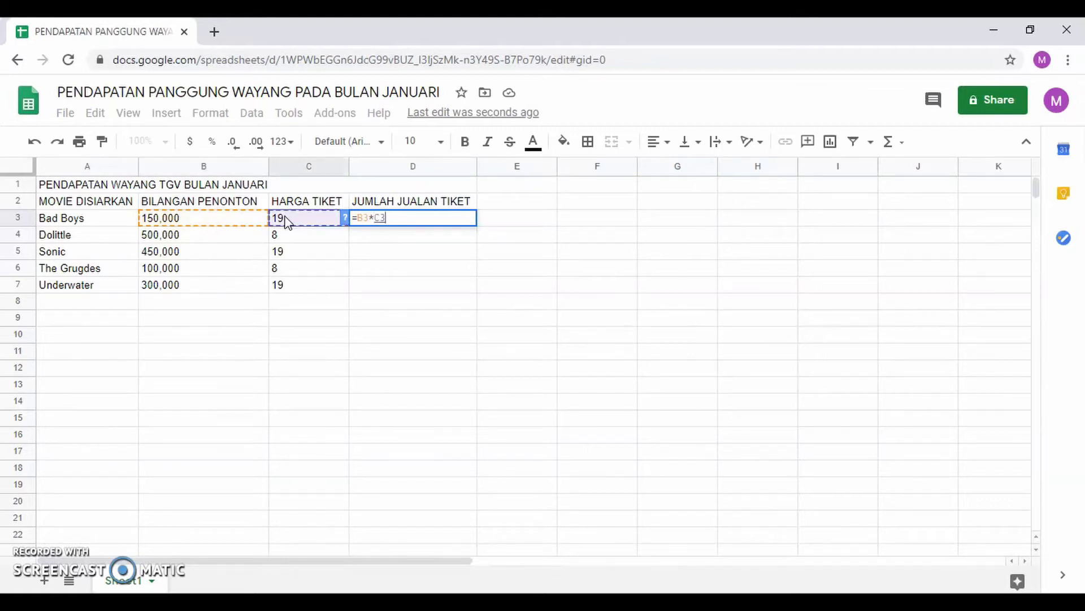
pyautogui.press('Return')
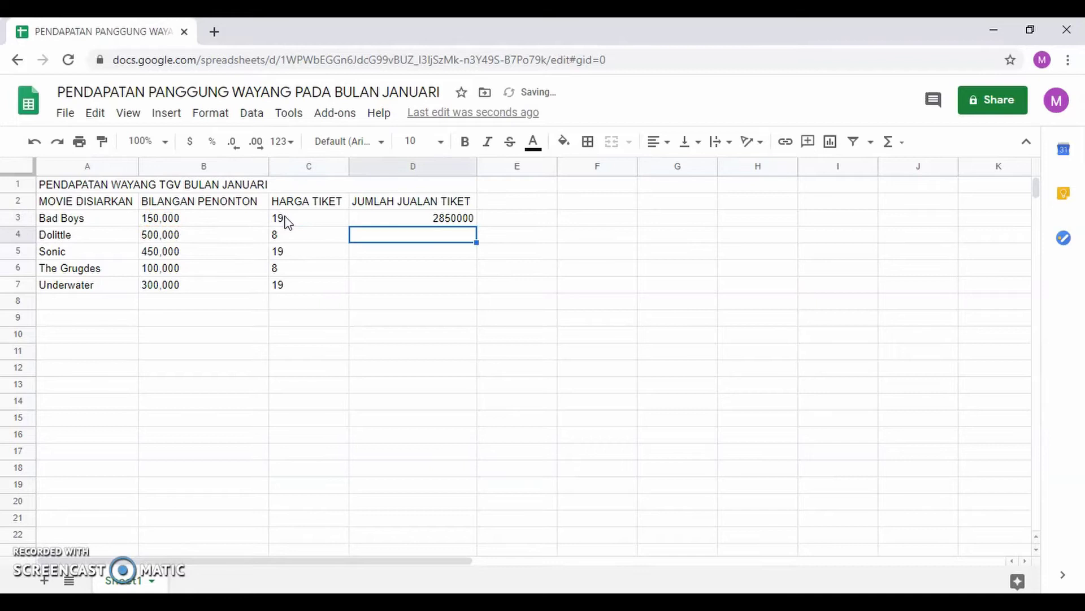
pyautogui.click(433, 219)
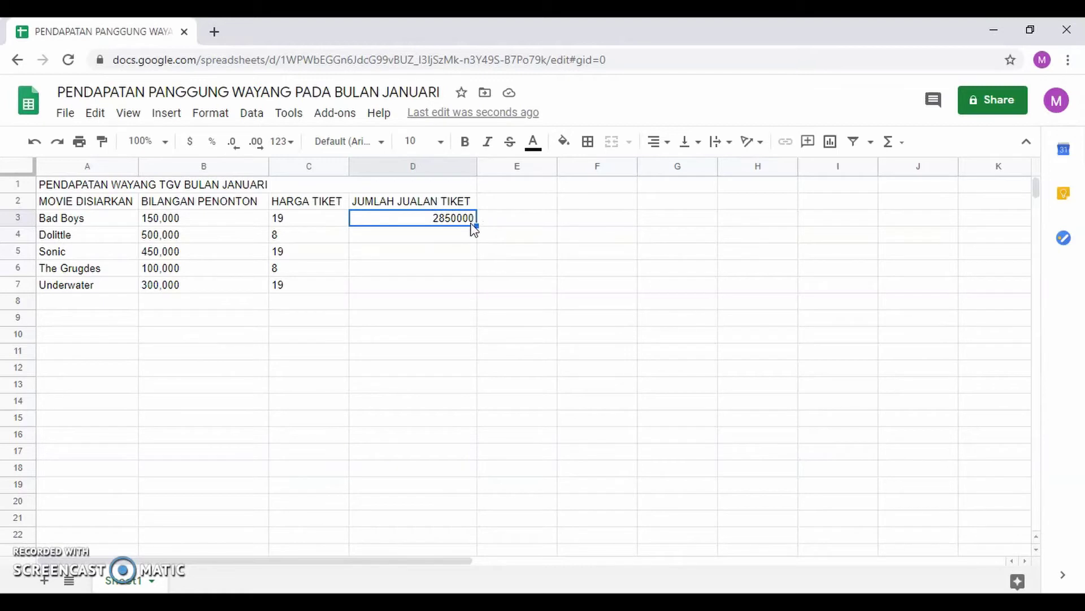
pyautogui.moveTo(477, 225); pyautogui.dragTo(476, 293)
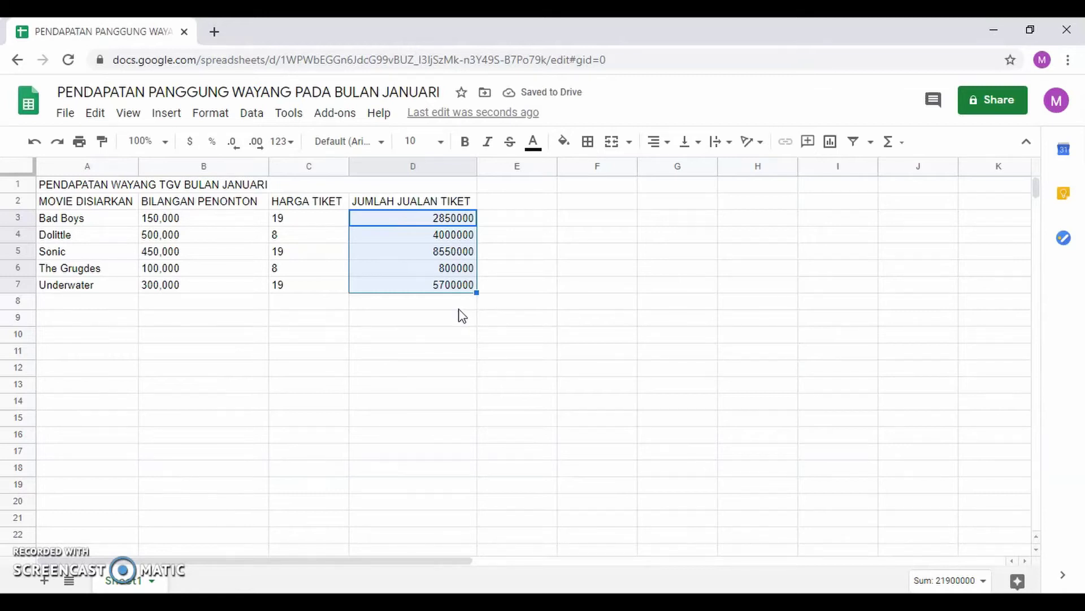
# Apply all borders to the table range A2:D7, covering the headings and movie rows.
pyautogui.click(460, 308)
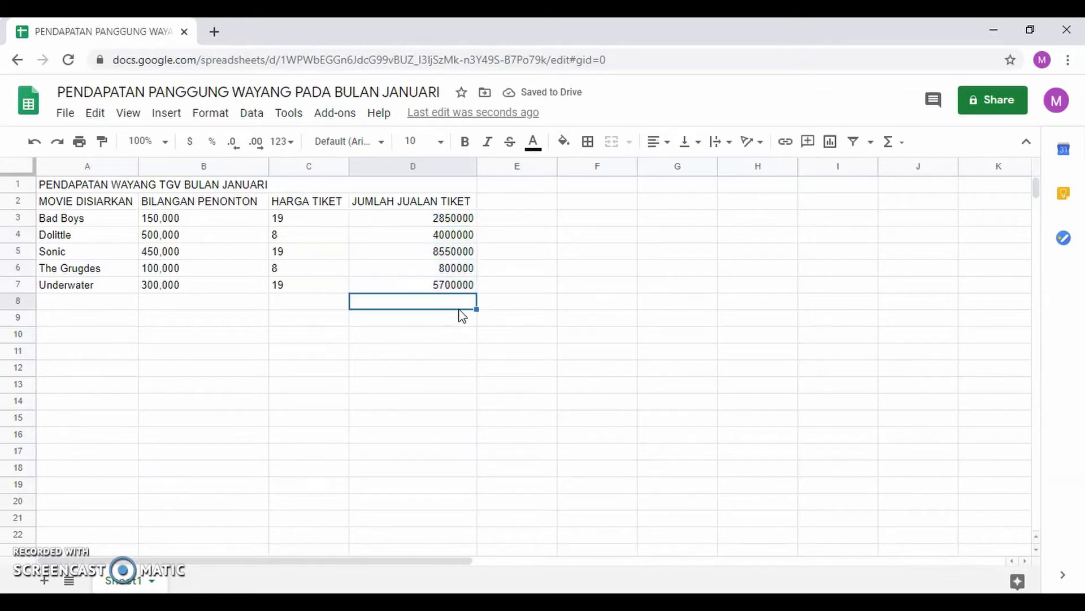
pyautogui.click(74, 203)
pyautogui.moveTo(150, 215); pyautogui.dragTo(390, 294)
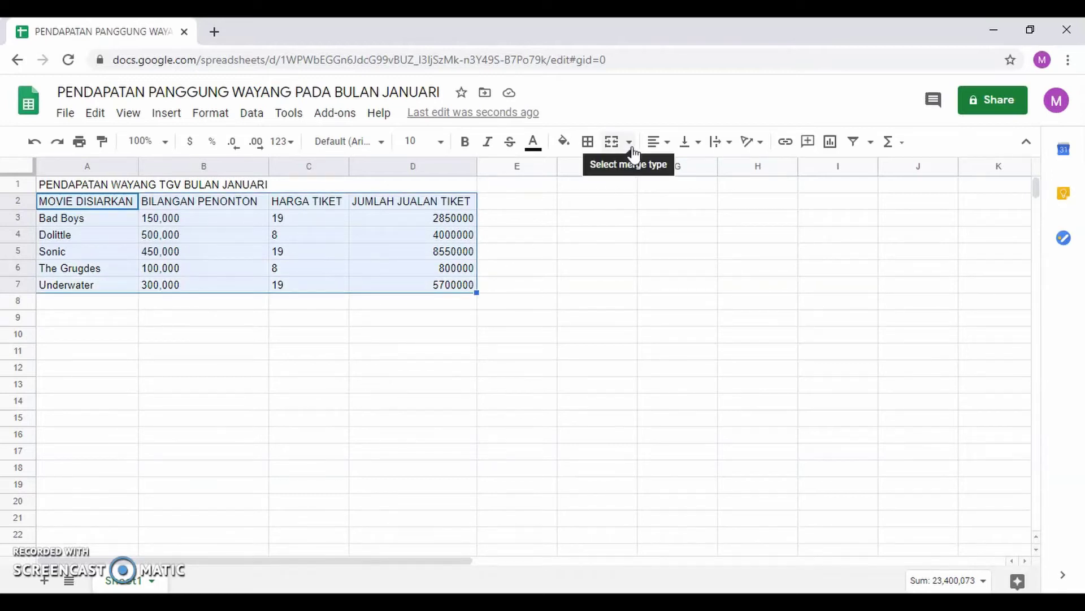
pyautogui.click(587, 143)
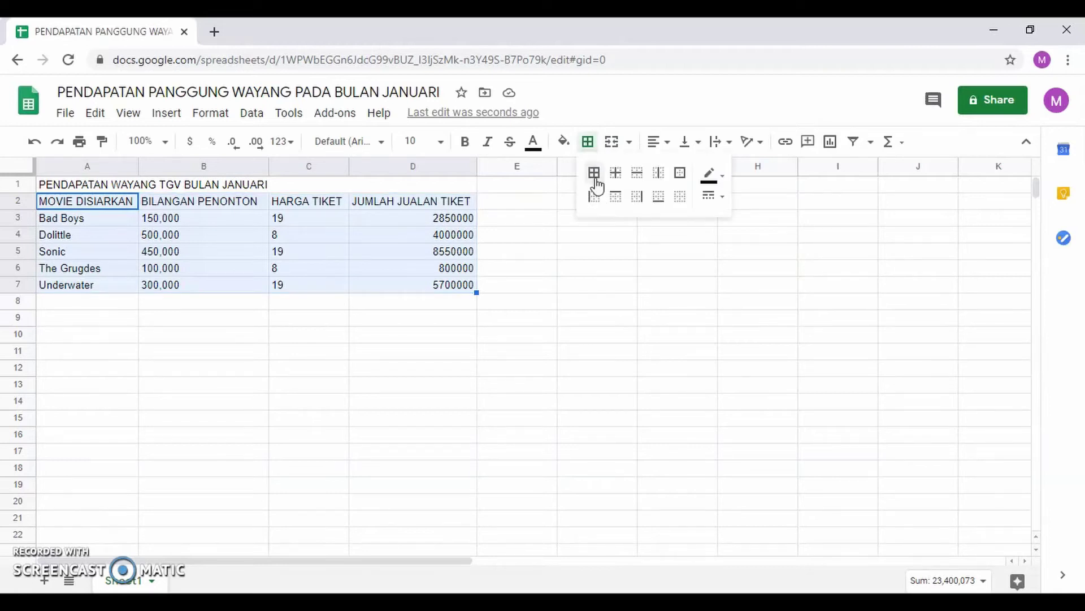
pyautogui.click(594, 176)
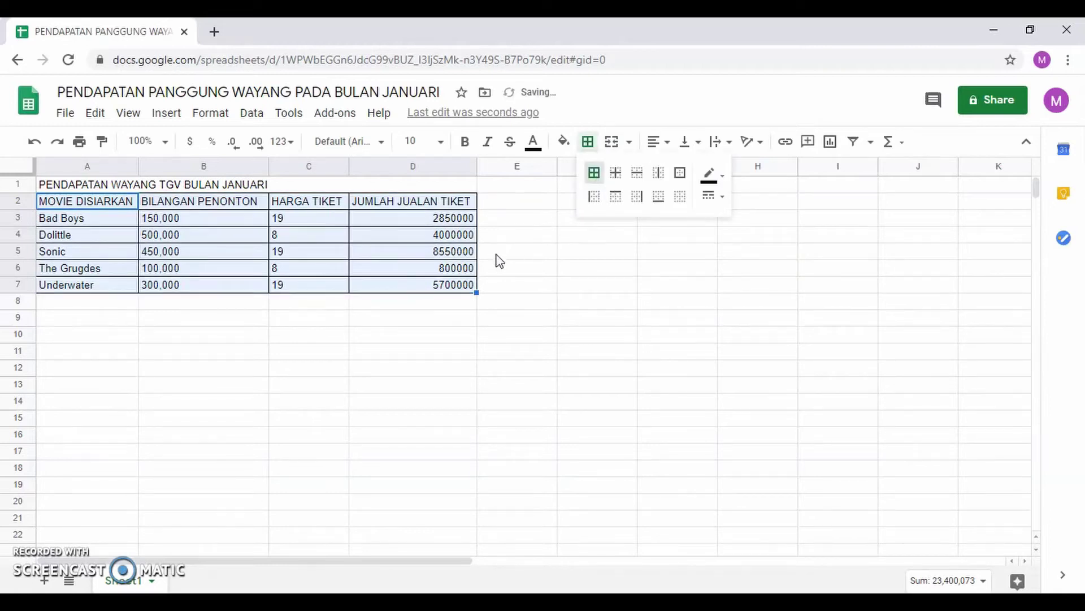
pyautogui.click(272, 325)
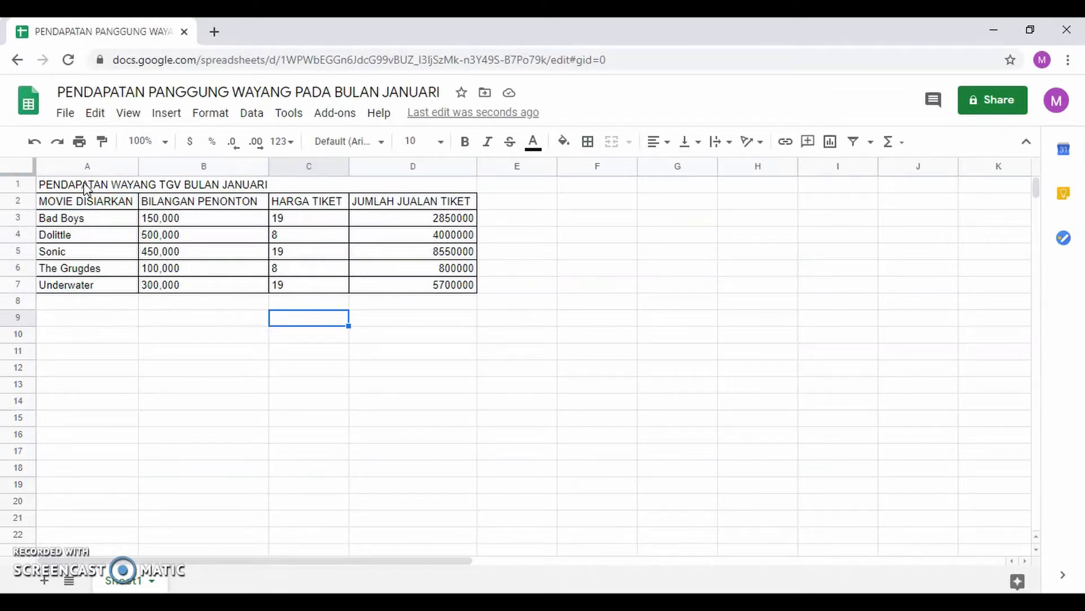
# Center-align the whole table horizontally, from the title in row 1 to D7.
pyautogui.moveTo(84, 188); pyautogui.dragTo(388, 298)
pyautogui.click(653, 149)
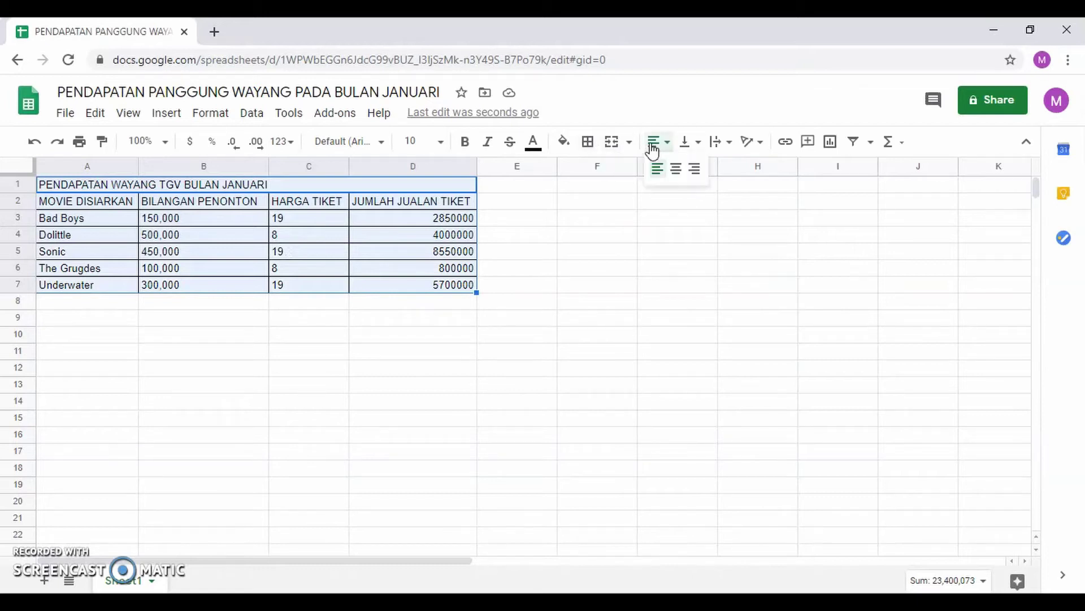
pyautogui.click(677, 169)
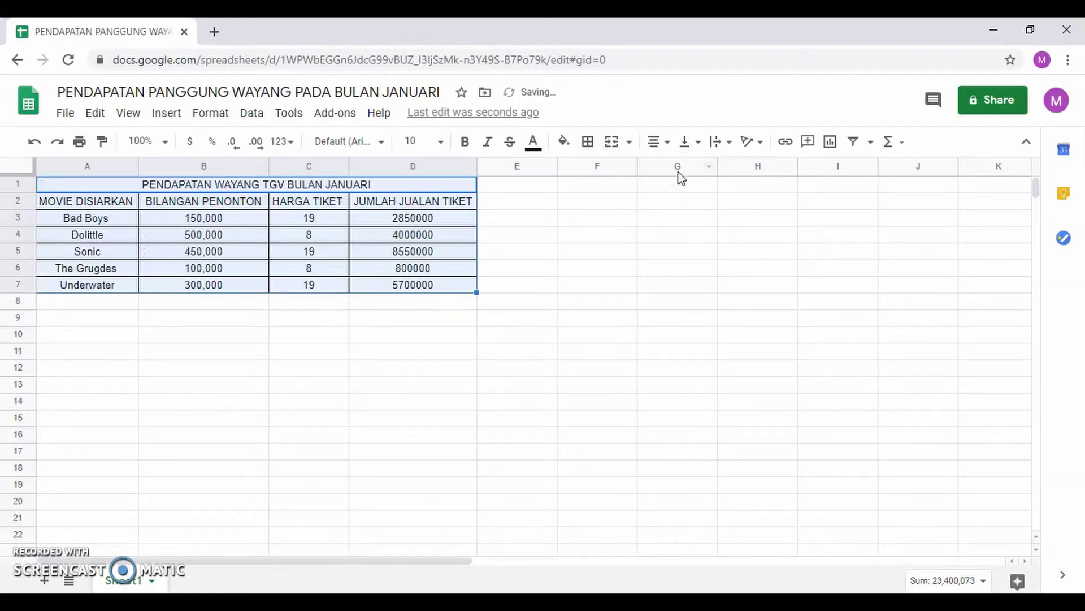
pyautogui.click(442, 313)
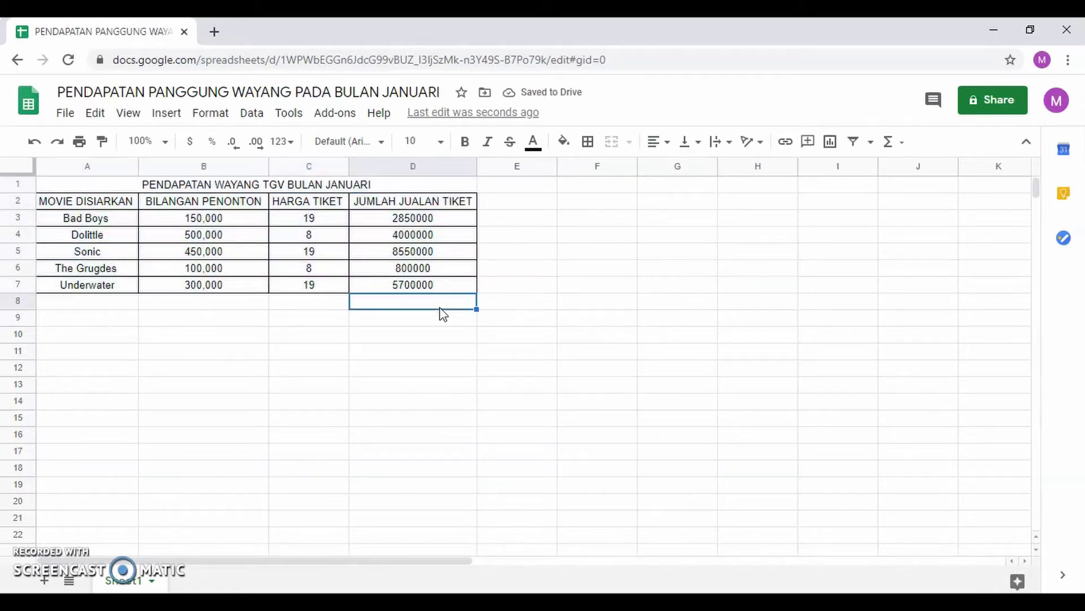
# Make the table title in row 1 and the column headings in A2:D2 bold.
pyautogui.moveTo(87, 184); pyautogui.dragTo(413, 201)
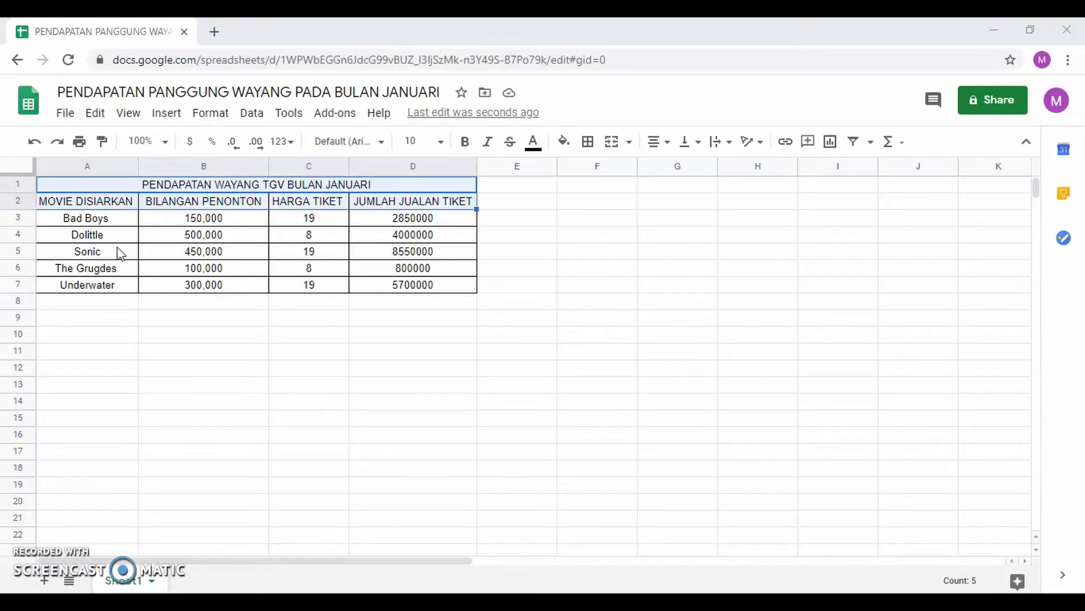
pyautogui.click(127, 182)
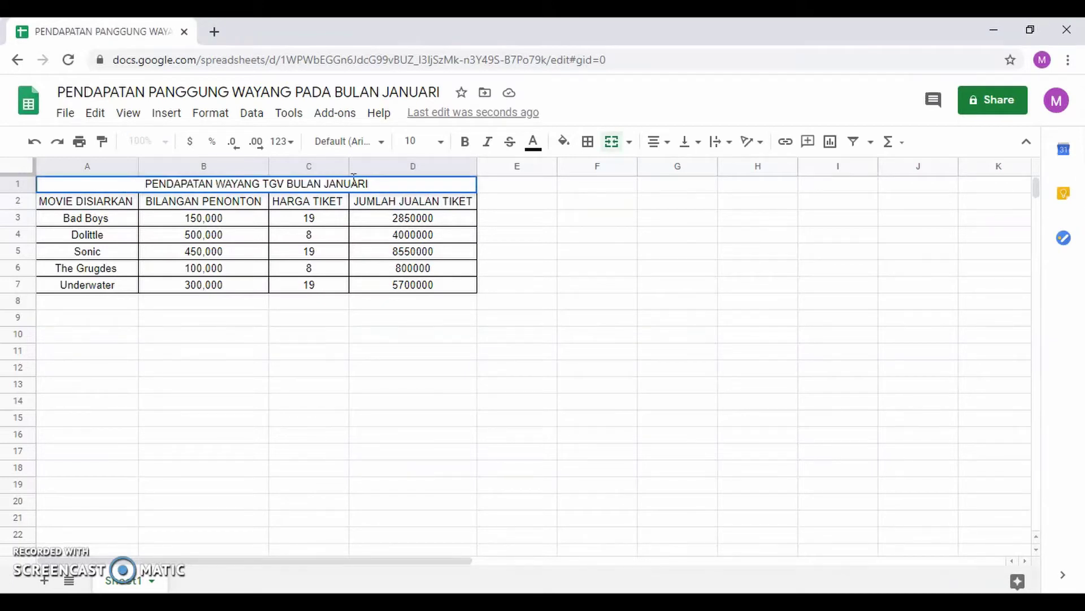
pyautogui.click(378, 202)
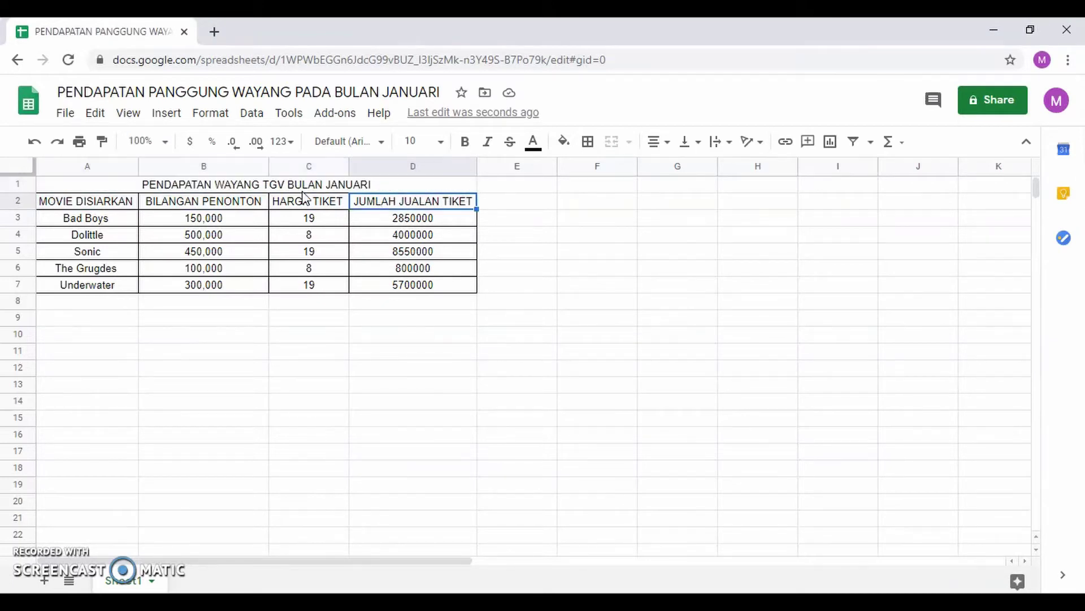
pyautogui.click(113, 186)
pyautogui.keyDown('shift'); pyautogui.click(360, 204); pyautogui.keyUp('shift')
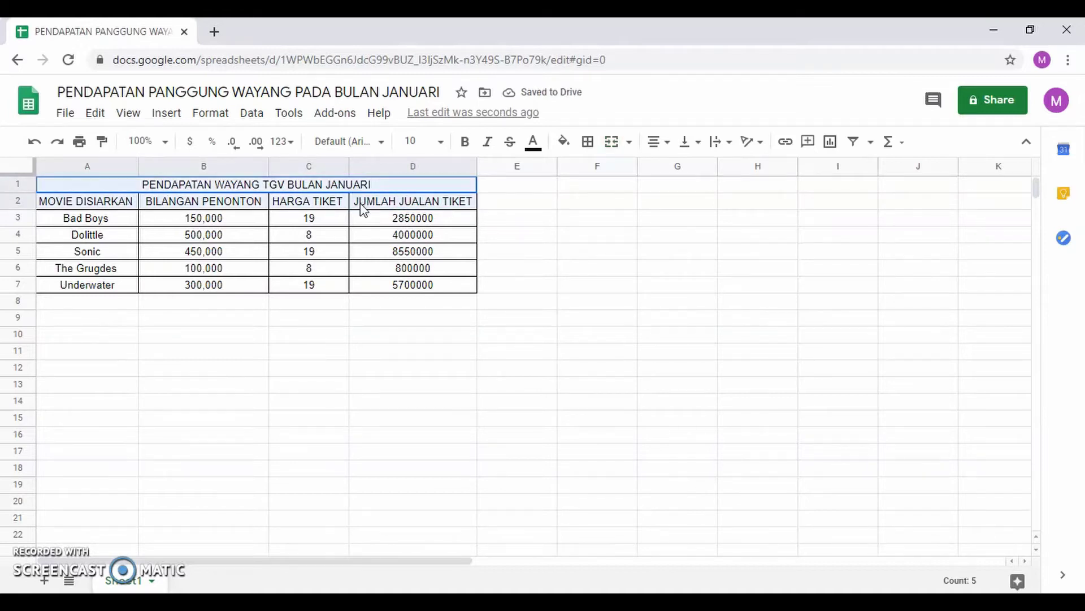
pyautogui.click(471, 143)
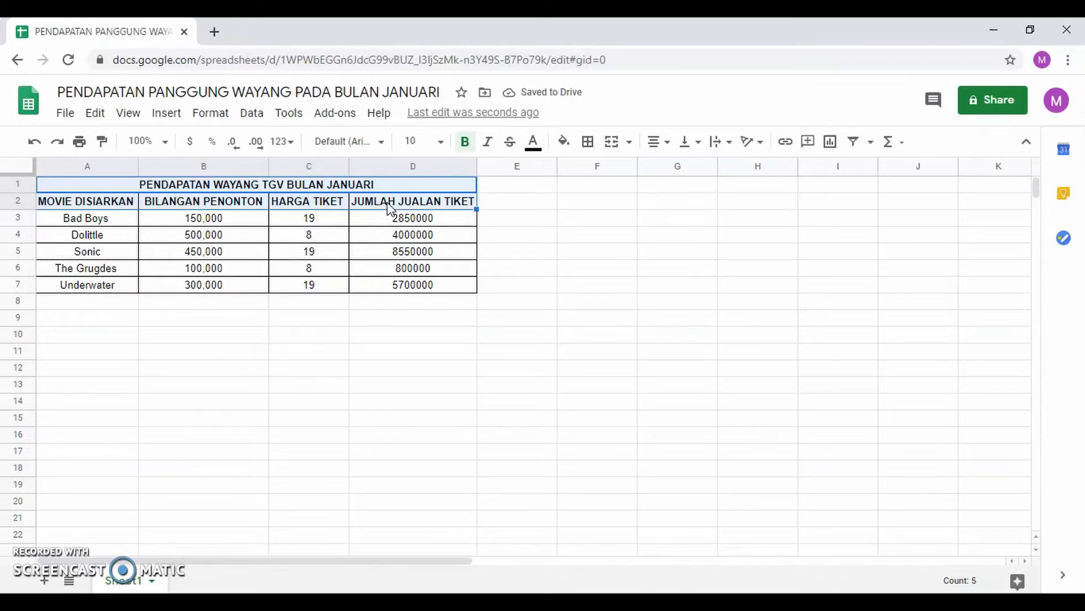
# Set the font size of the table title in row 1 to 12.
pyautogui.click(143, 188)
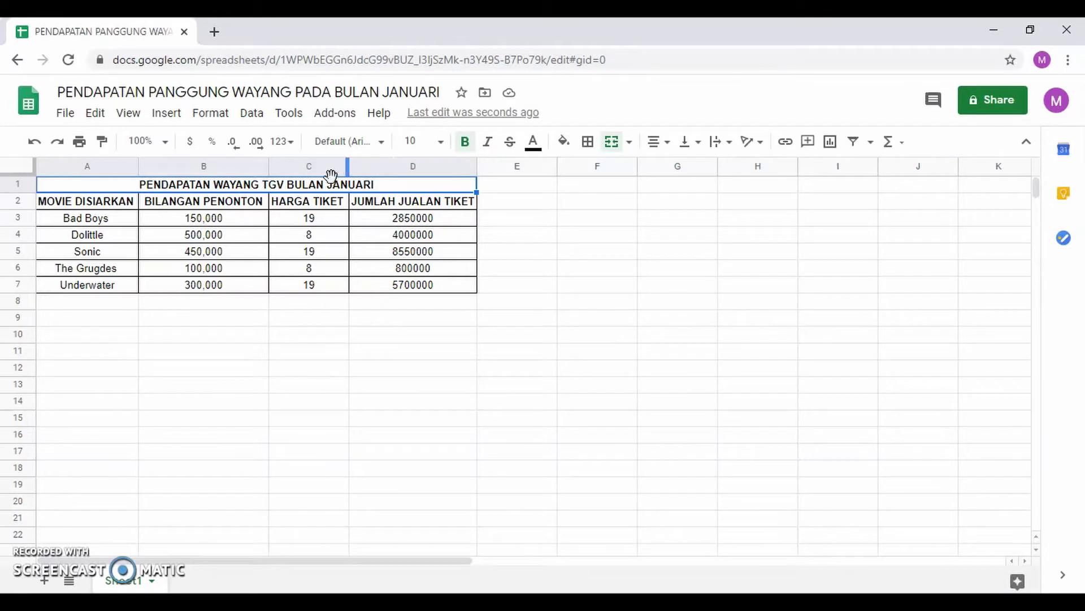
pyautogui.click(449, 145)
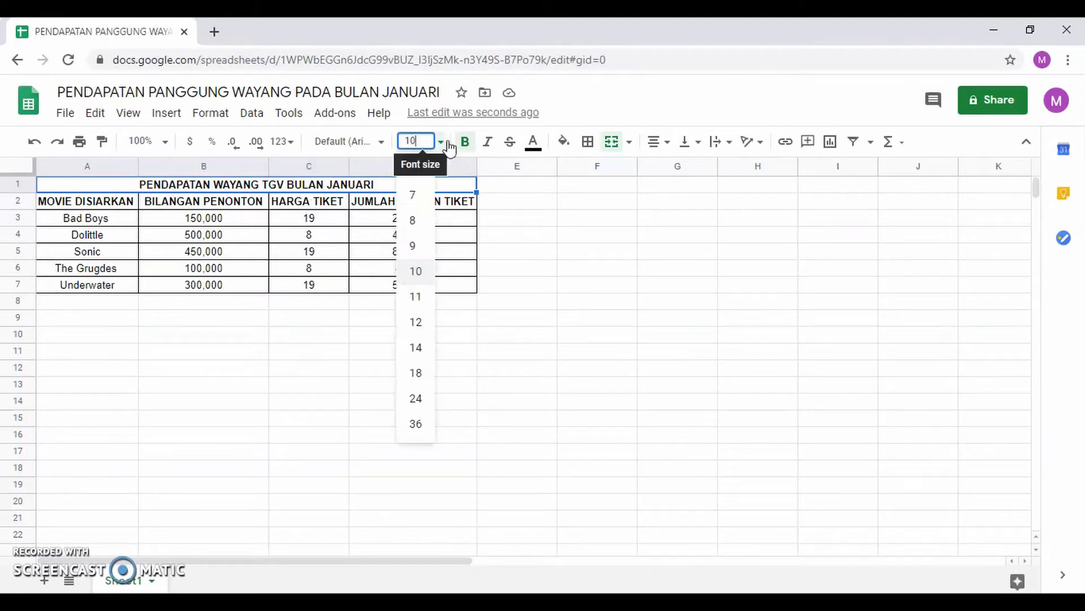
pyautogui.click(420, 323)
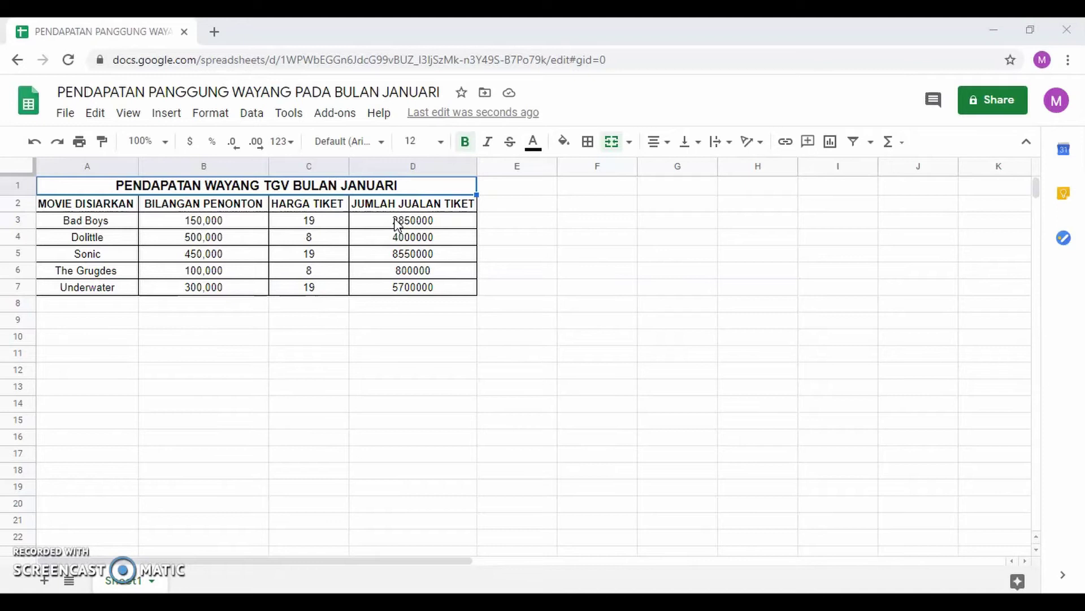
# Format the ticket prices and ticket sales in C3:D7 with the custom currency RM, using the RM1,000.00 pattern.
pyautogui.moveTo(310, 228); pyautogui.dragTo(392, 293)
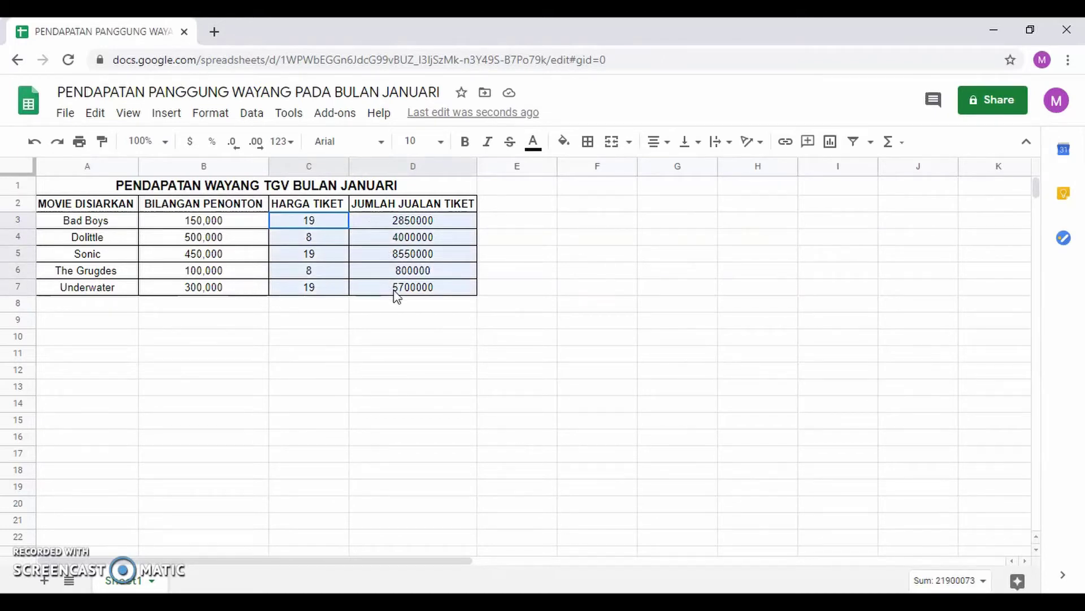
pyautogui.click(292, 151)
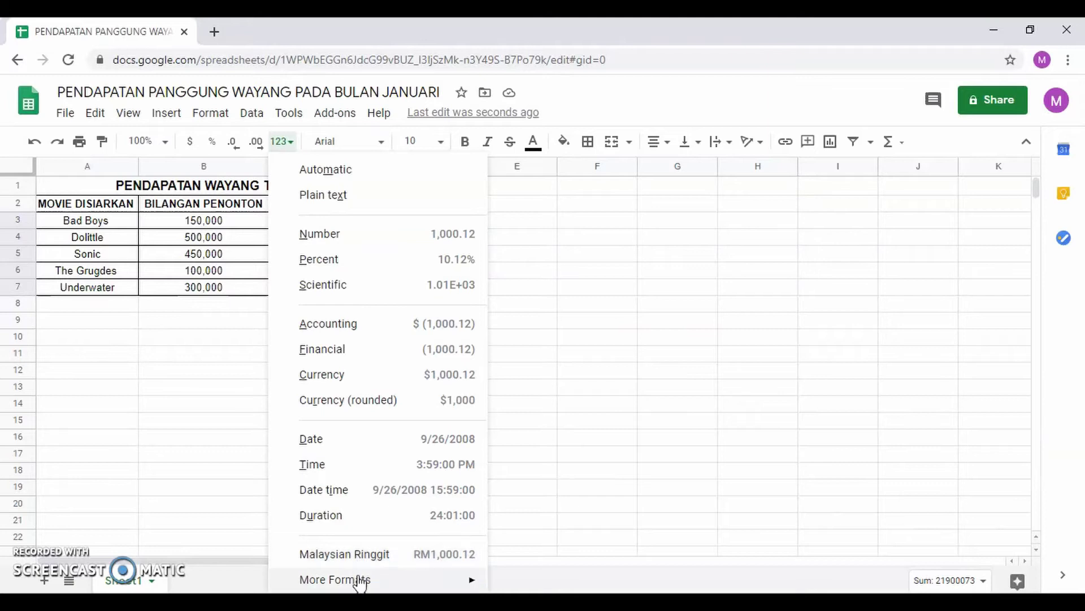
pyautogui.moveTo(359, 579)
pyautogui.click(575, 525)
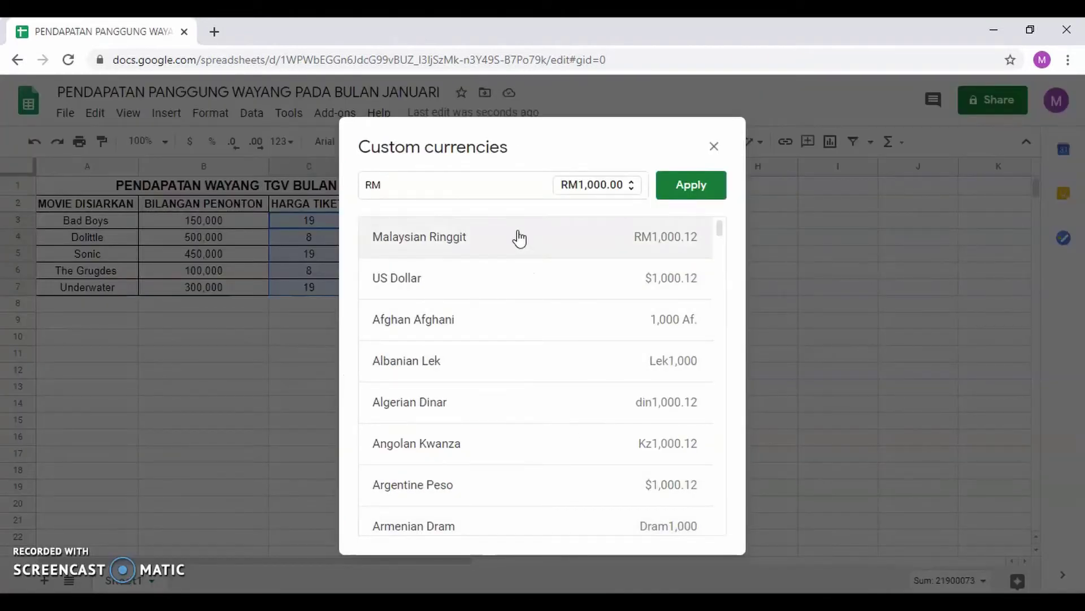
pyautogui.click(691, 184)
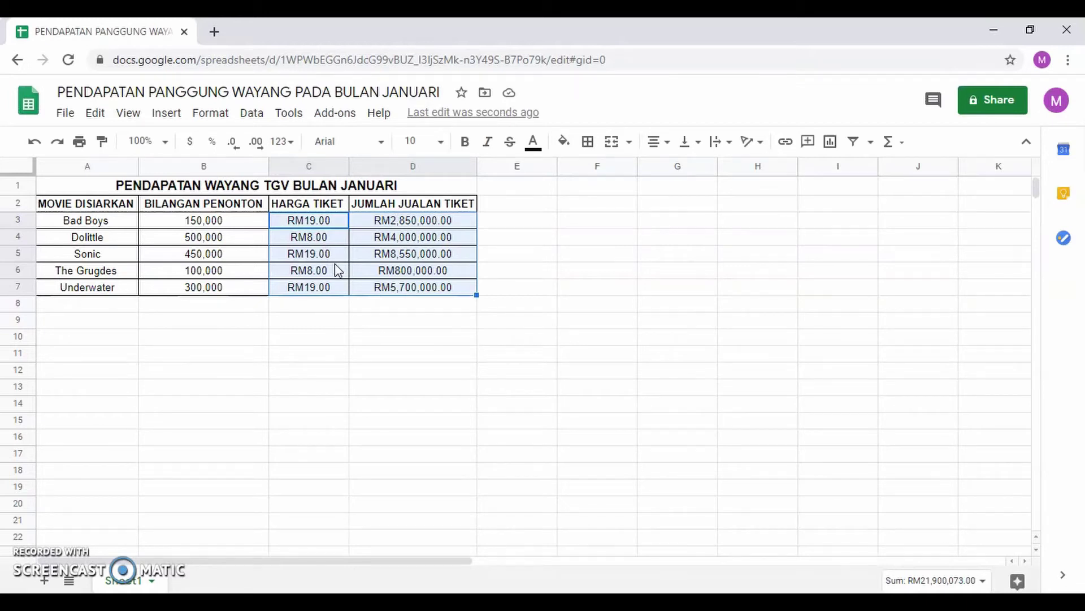
pyautogui.click(358, 305)
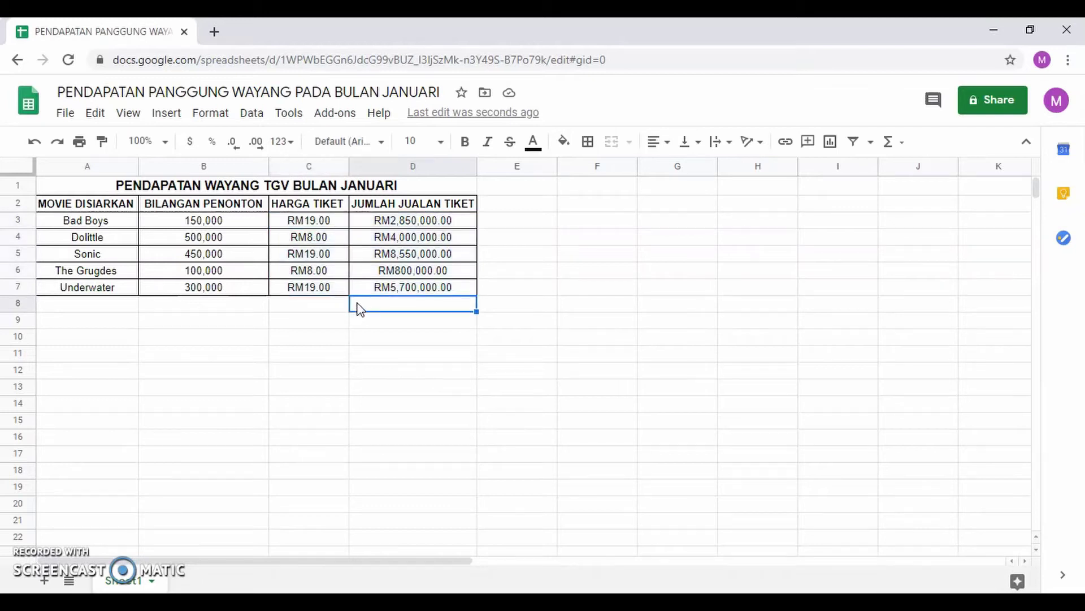
# Copy the complete TGV table A1:D7 and paste it starting at cell A10.
pyautogui.click(79, 187)
pyautogui.moveTo(82, 190); pyautogui.dragTo(380, 291)
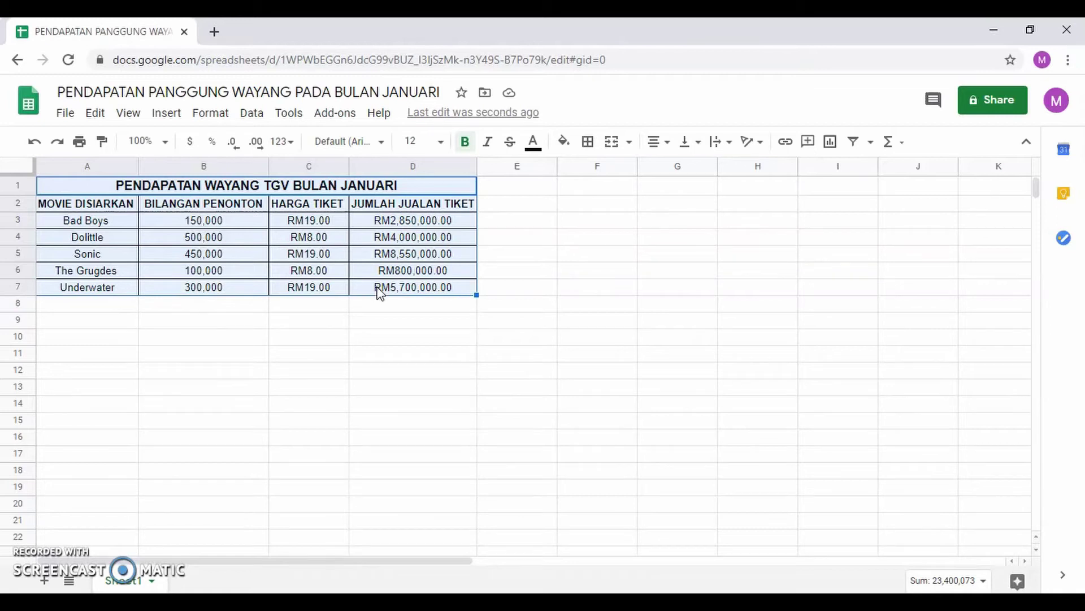
pyautogui.hotkey('ctrl', 'c')
pyautogui.click(86, 346)
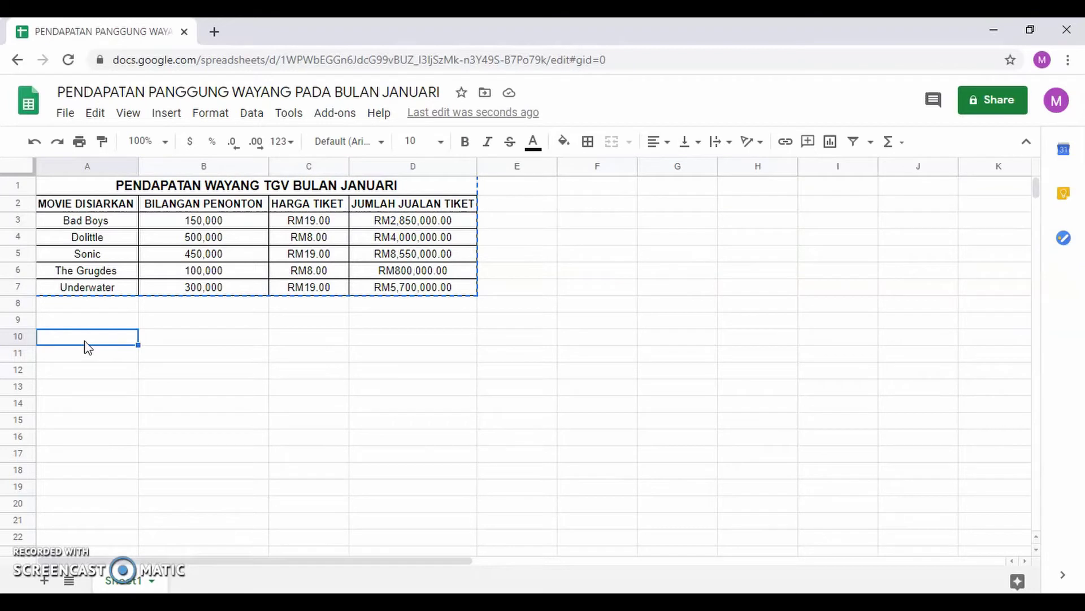
pyautogui.hotkey('ctrl', 'v')
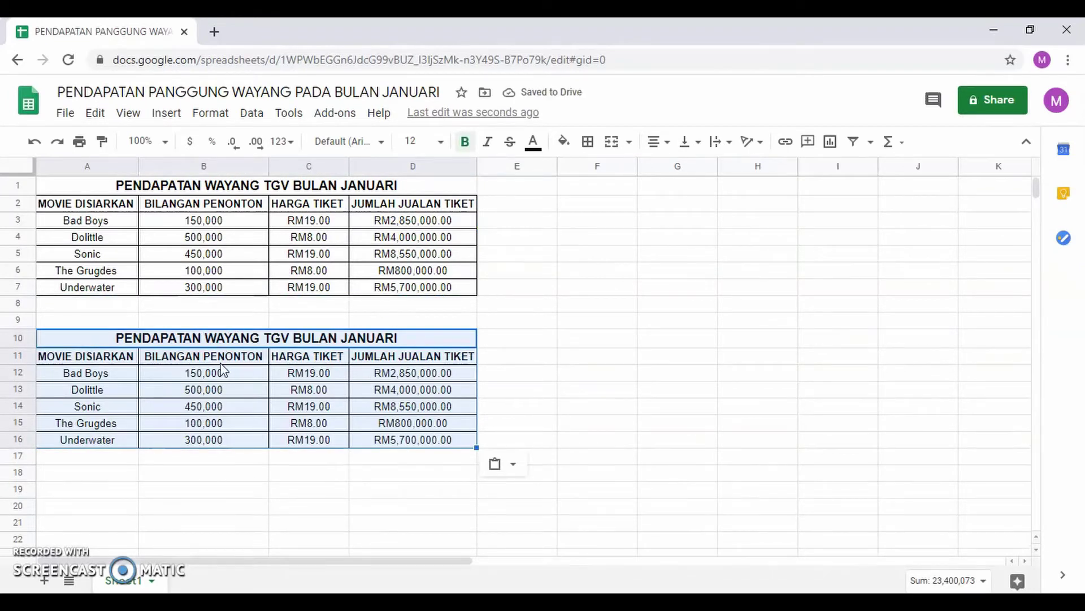
# Clear the audience, ticket price and ticket sales values in B12:D16 of the copied table.
pyautogui.click(191, 378)
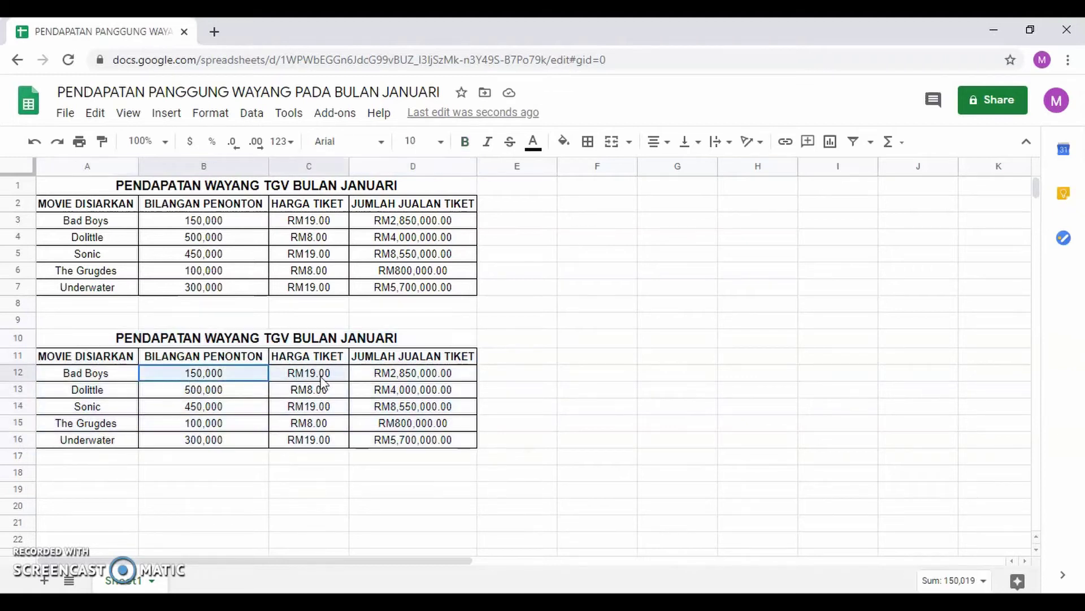
pyautogui.moveTo(370, 386); pyautogui.dragTo(390, 452)
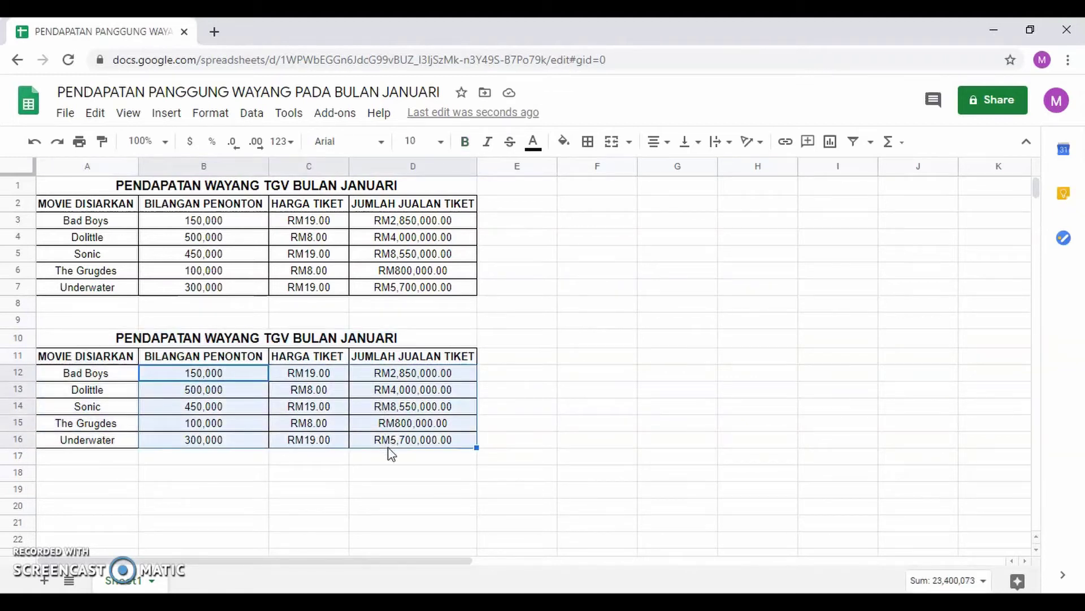
pyautogui.press('Delete')
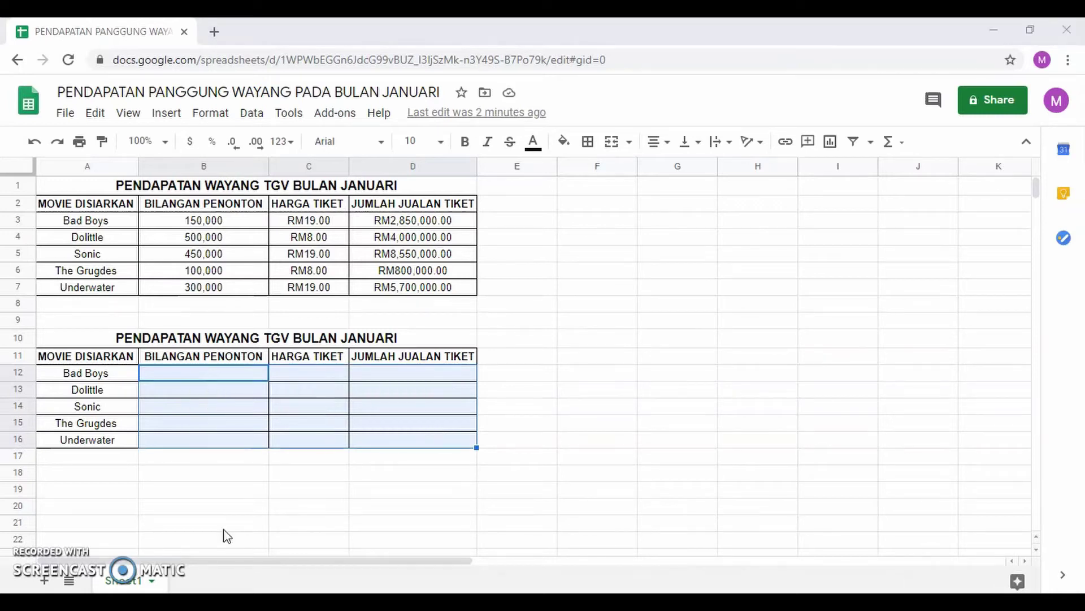
# Replace TGV with GSC in the copied table's title so it reads PENDAPATAN WAYANG GSC BULAN JANUARI.
pyautogui.doubleClick(287, 339)
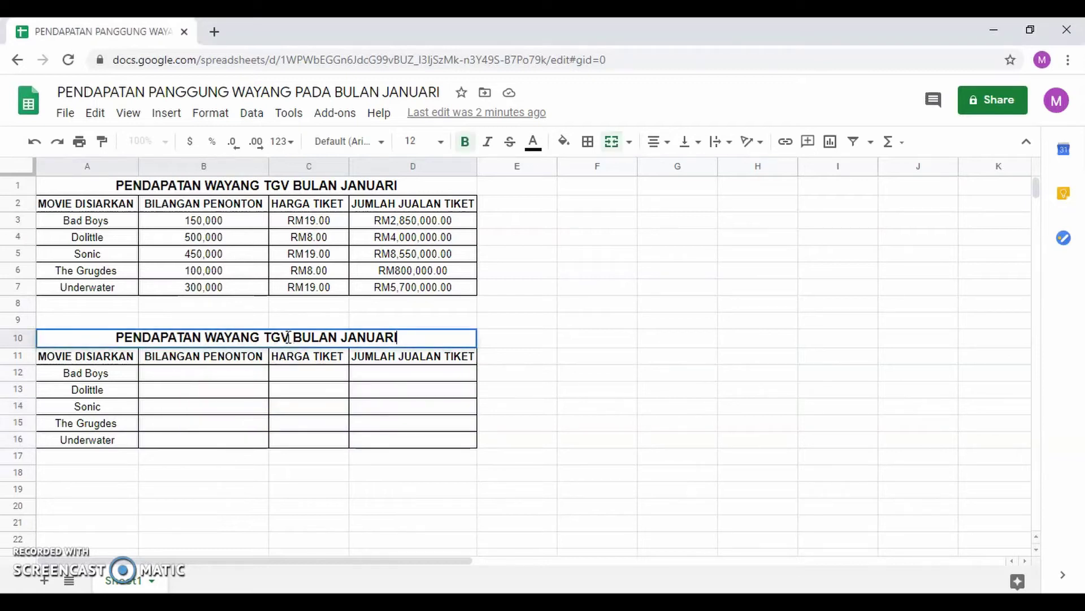
pyautogui.press('Escape')
pyautogui.doubleClick(288, 337)
pyautogui.press('BackSpace')
pyautogui.press('BackSpace')
pyautogui.press('BackSpace')
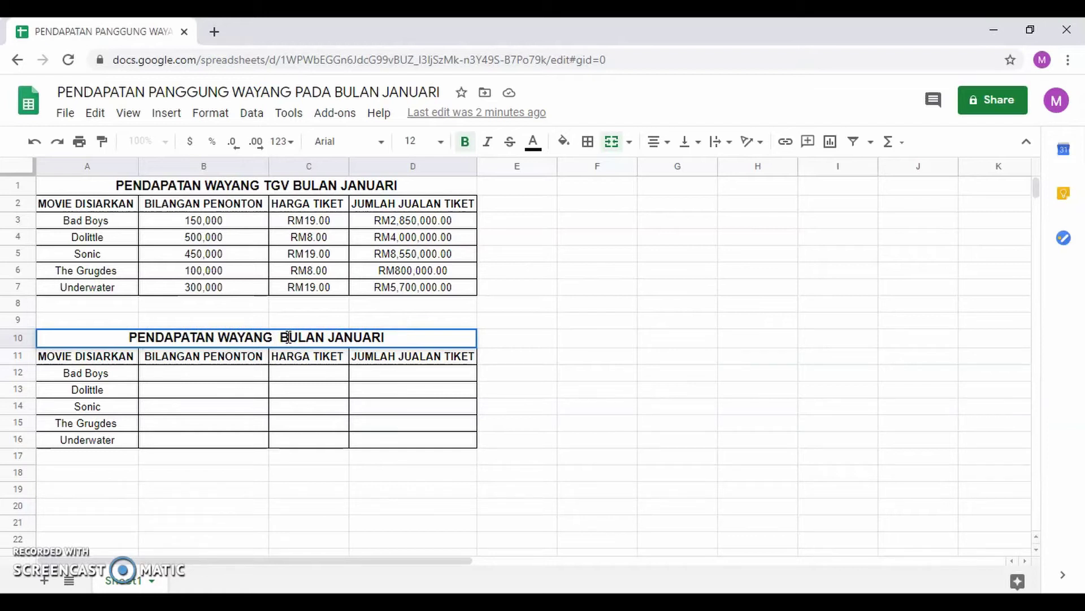
pyautogui.write('GSC')
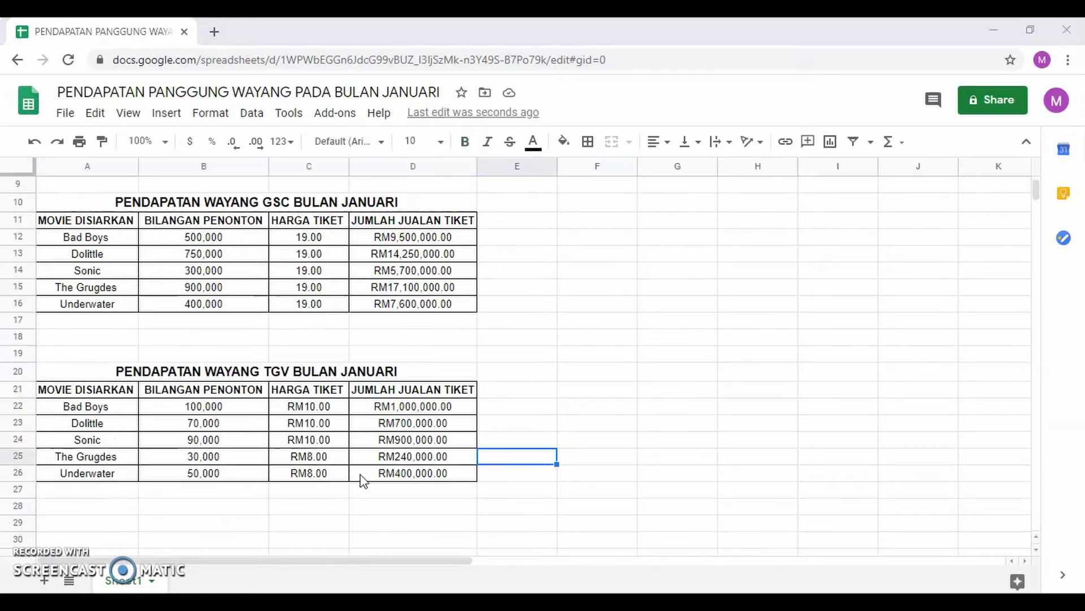
pyautogui.scroll(3, 396, 463)
pyautogui.scroll(-2, 424, 450)
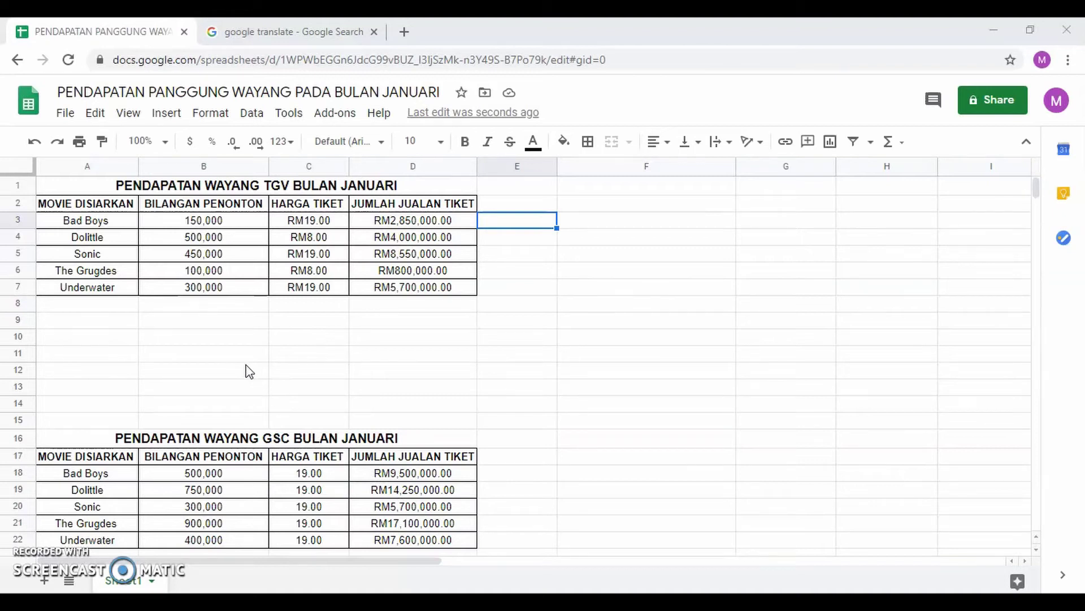
# Insert a column chart of BILANGAN PENONTON by MOVIE DISIARKAN from the TGV table range A2:B7.
pyautogui.moveTo(84, 207); pyautogui.dragTo(166, 209)
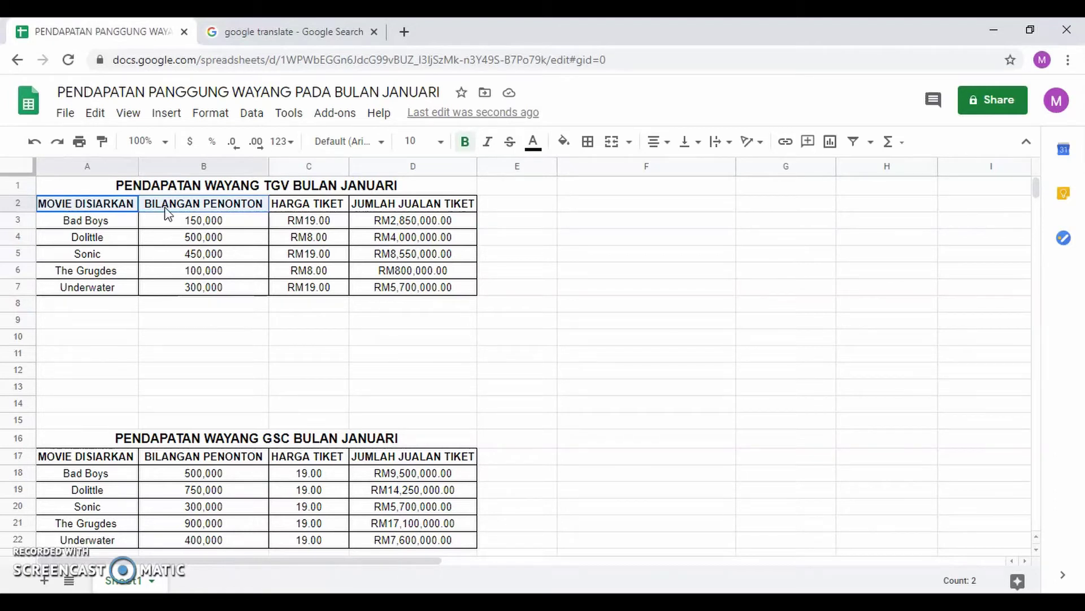
pyautogui.moveTo(169, 219); pyautogui.dragTo(185, 293)
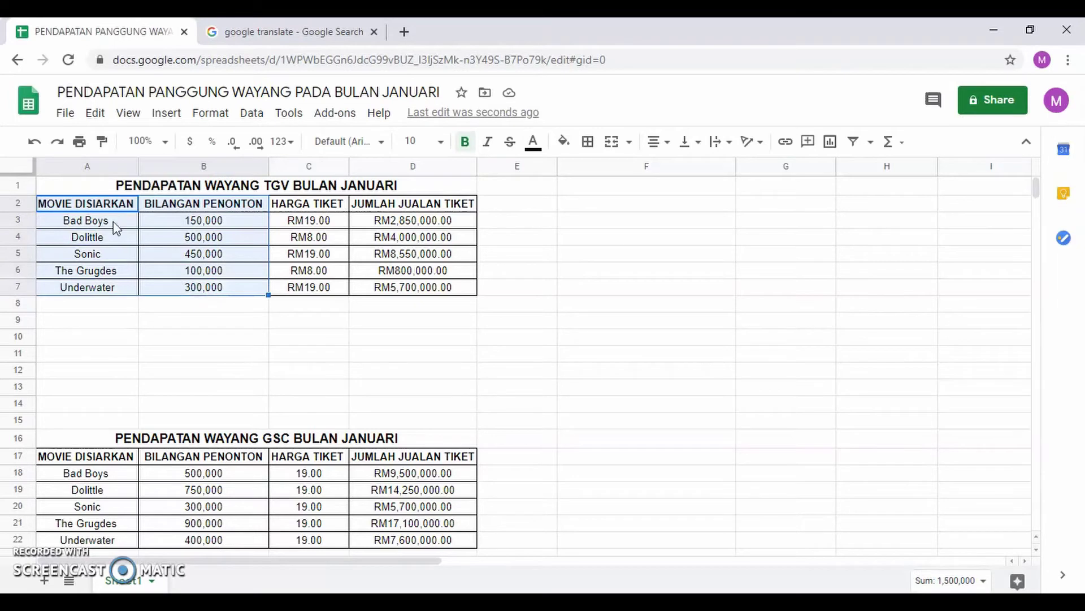
pyautogui.click(829, 143)
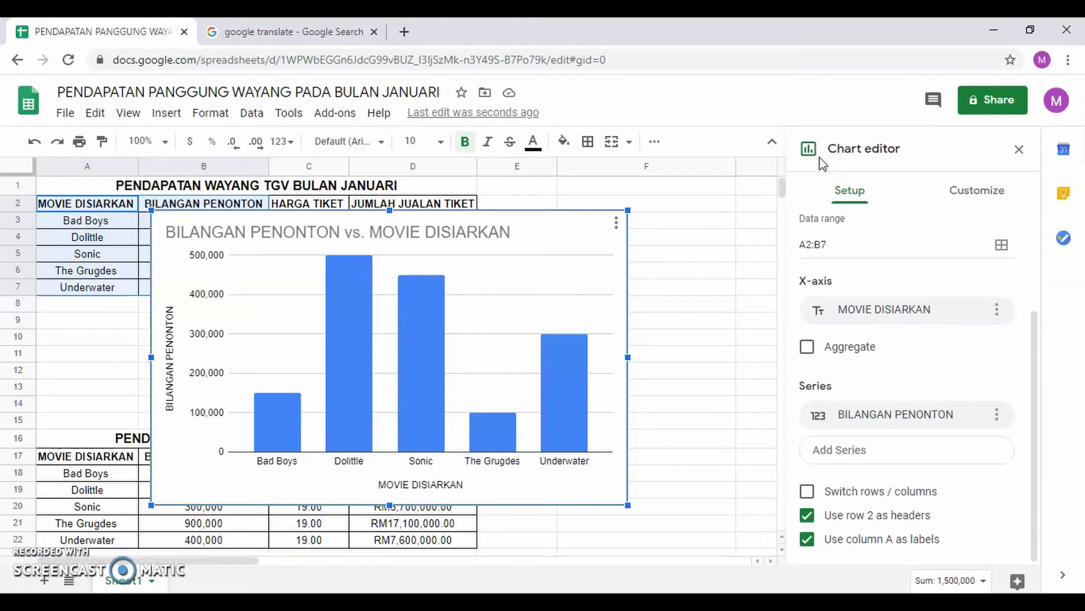
pyautogui.scroll(3, 860, 230)
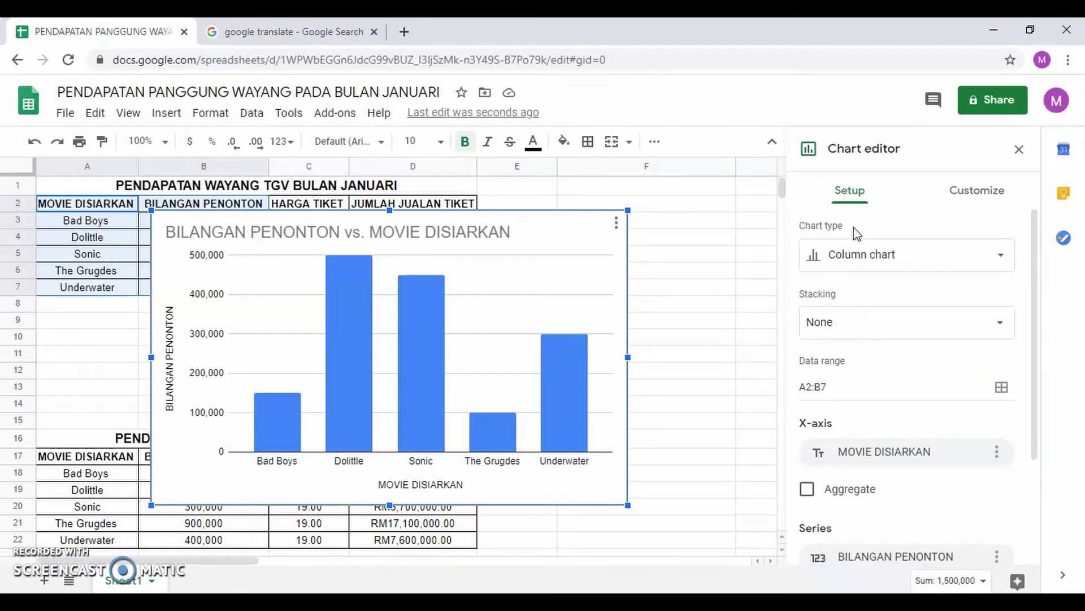
# Change the TGV audience chart's type from column to doughnut.
pyautogui.click(839, 258)
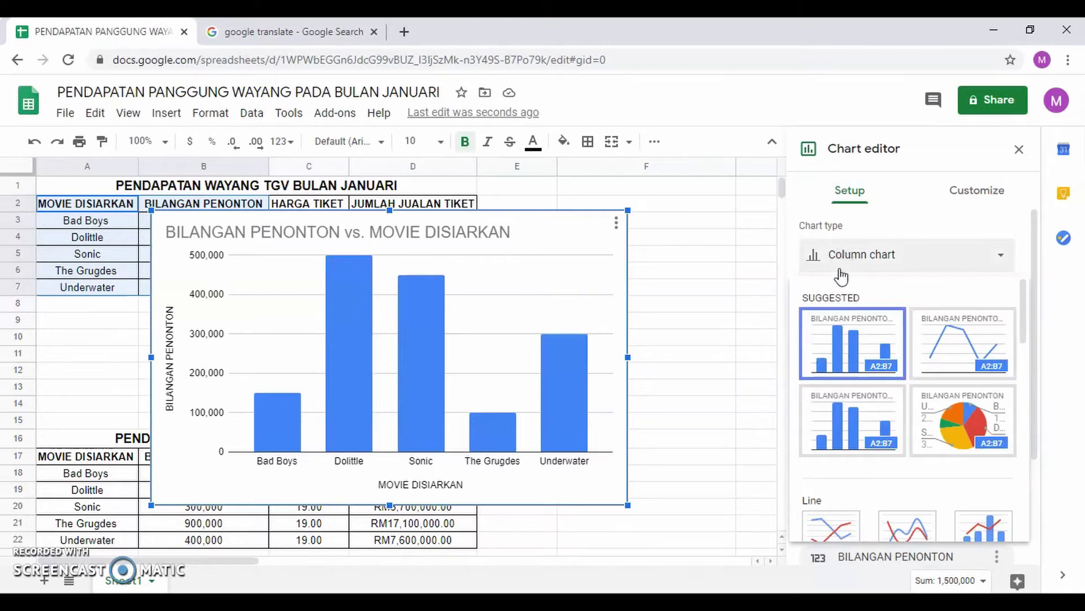
pyautogui.scroll(-1, 854, 287)
pyautogui.scroll(-8, 853, 287)
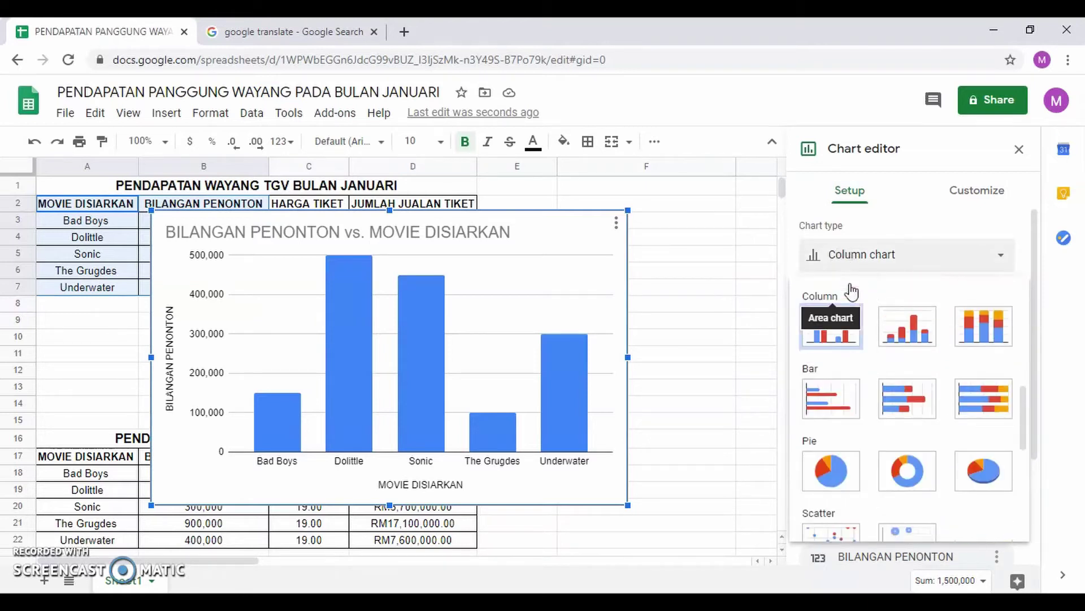
pyautogui.scroll(-3, 851, 291)
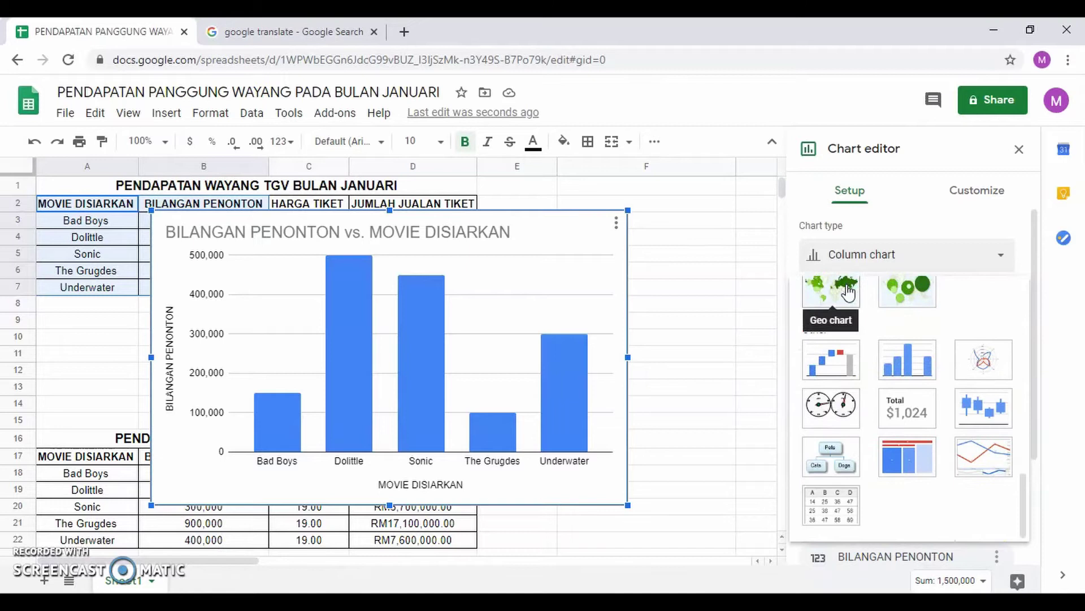
pyautogui.scroll(4, 846, 292)
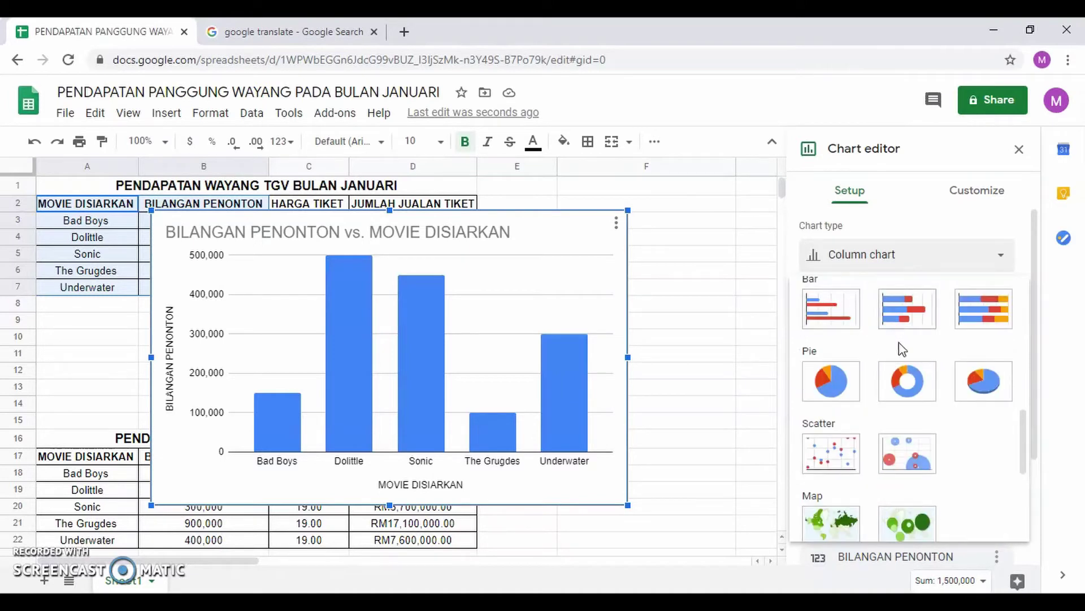
pyautogui.click(902, 383)
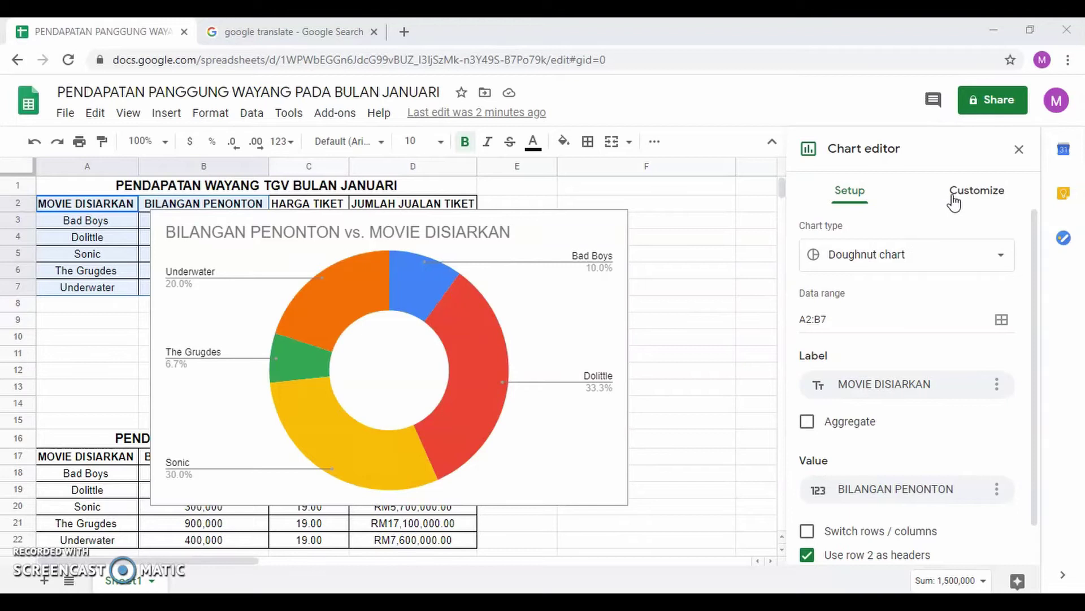
# Give the doughnut chart a pale yellow background and a bright yellow border.
pyautogui.click(956, 196)
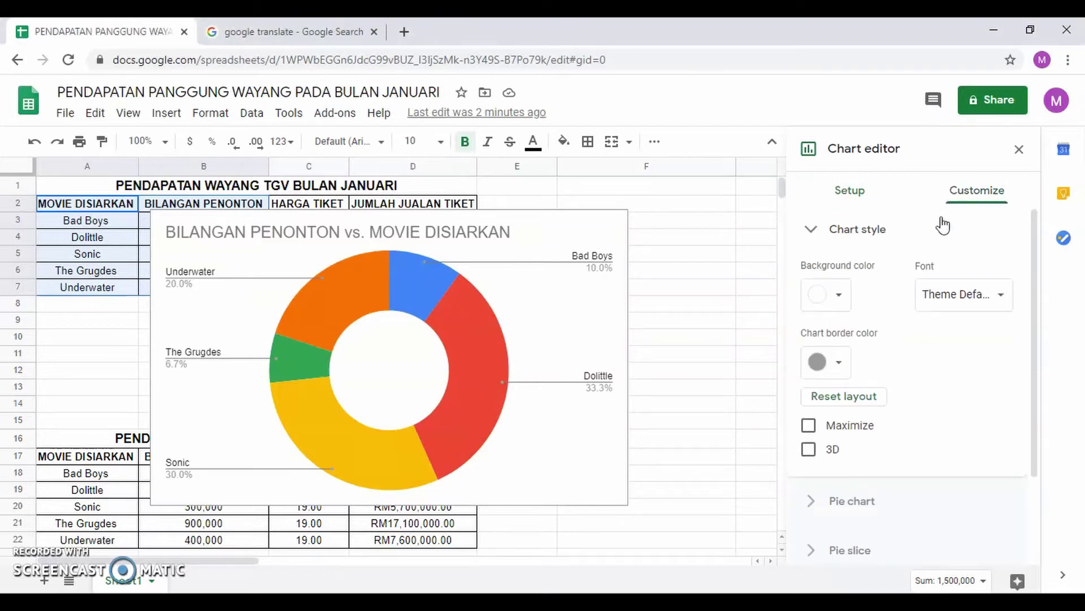
pyautogui.click(838, 305)
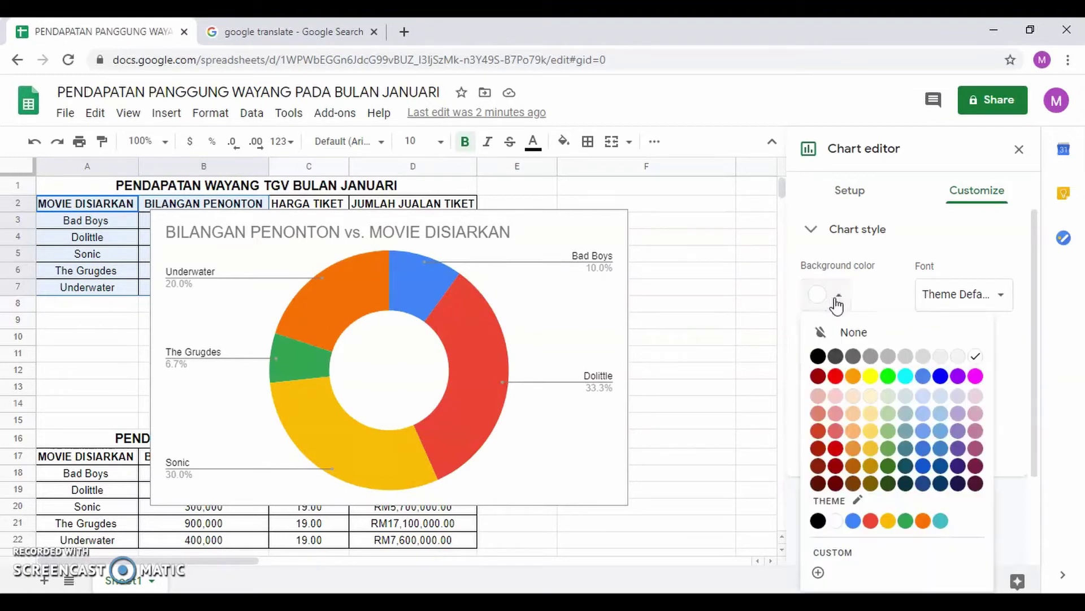
pyautogui.click(870, 395)
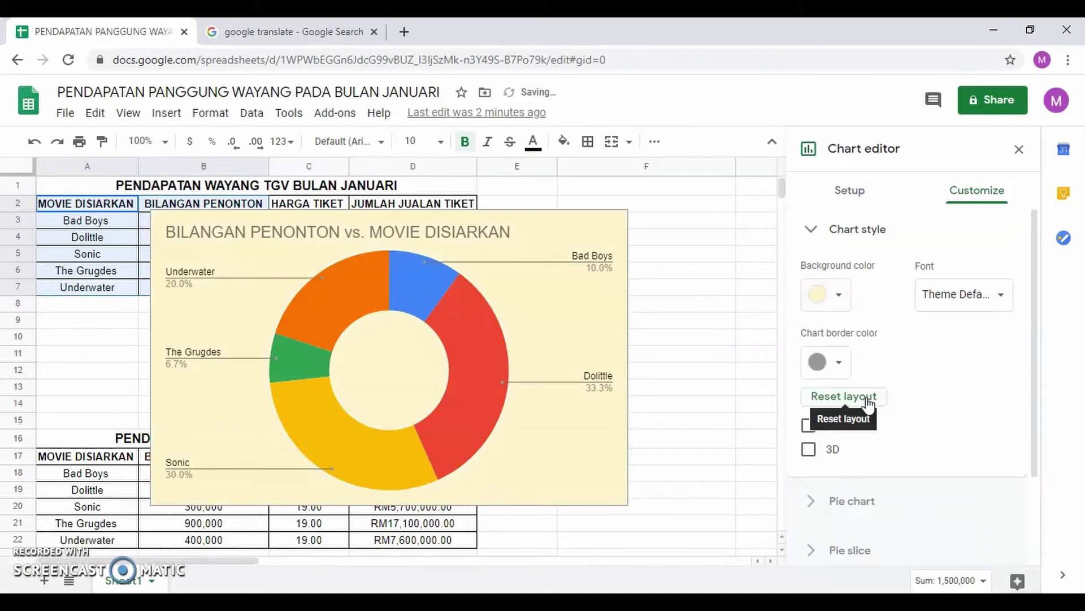
pyautogui.click(839, 365)
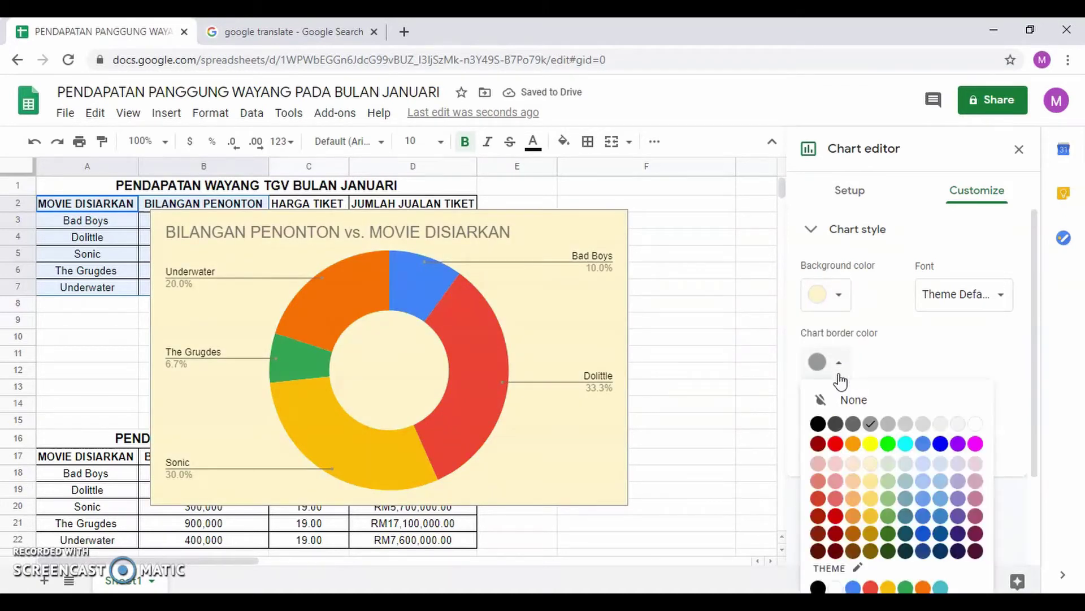
pyautogui.click(871, 445)
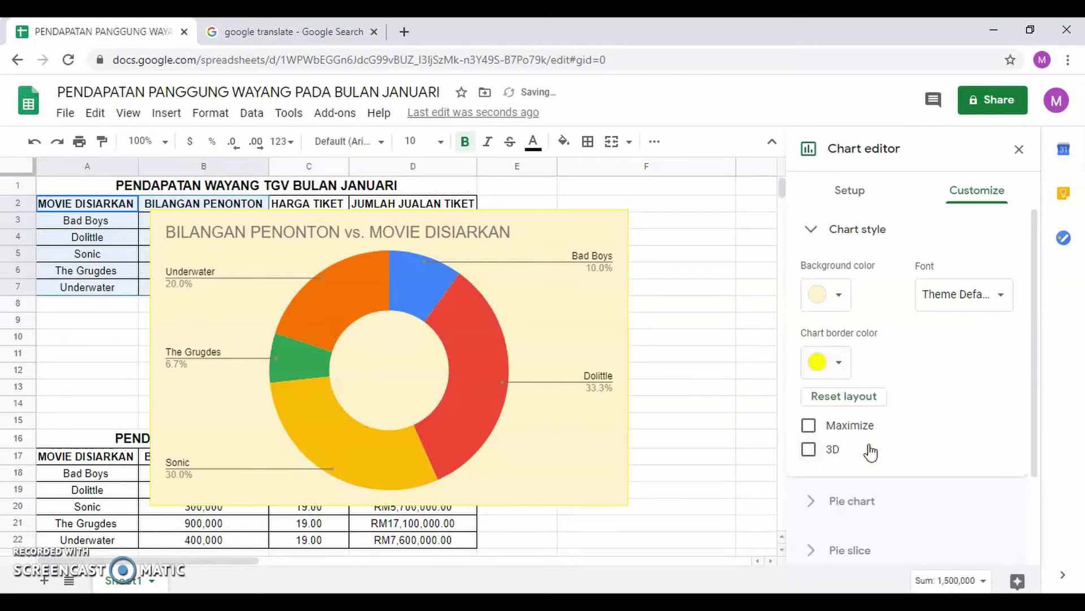
pyautogui.click(691, 390)
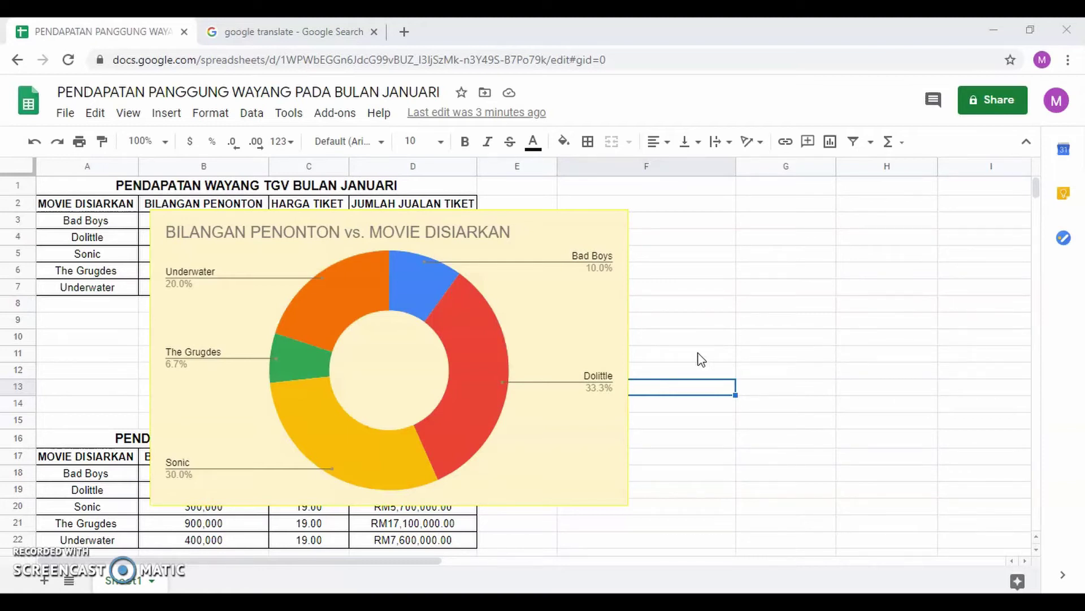
# Replace the doughnut chart's title with CARTA PIE TENTANG MOVIE DISIARKAN MELAWAN BILANGAN PENONTON.
pyautogui.click(604, 341)
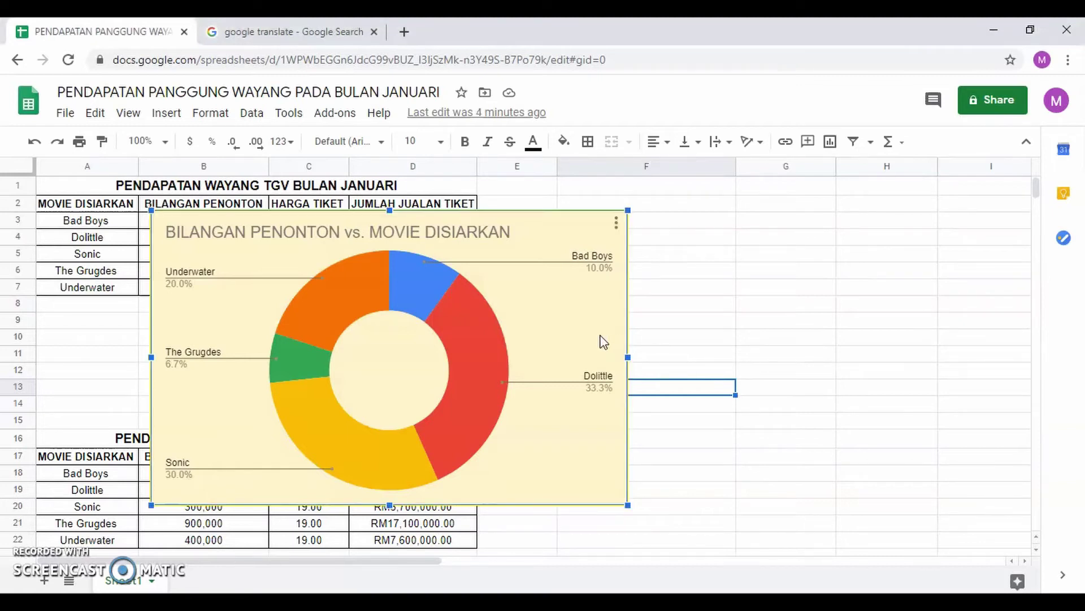
pyautogui.click(616, 234)
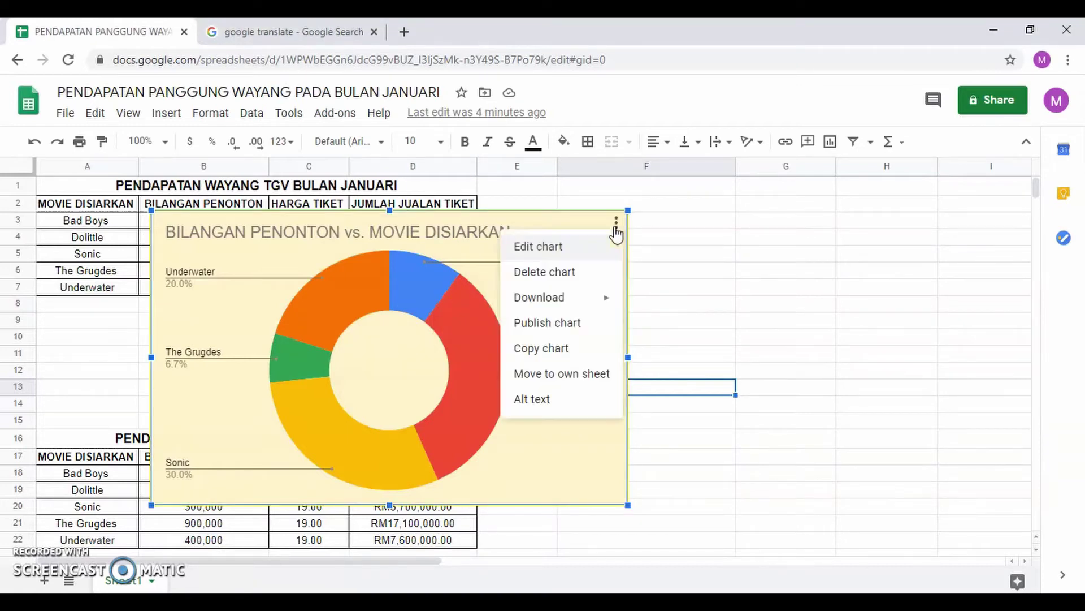
pyautogui.click(588, 252)
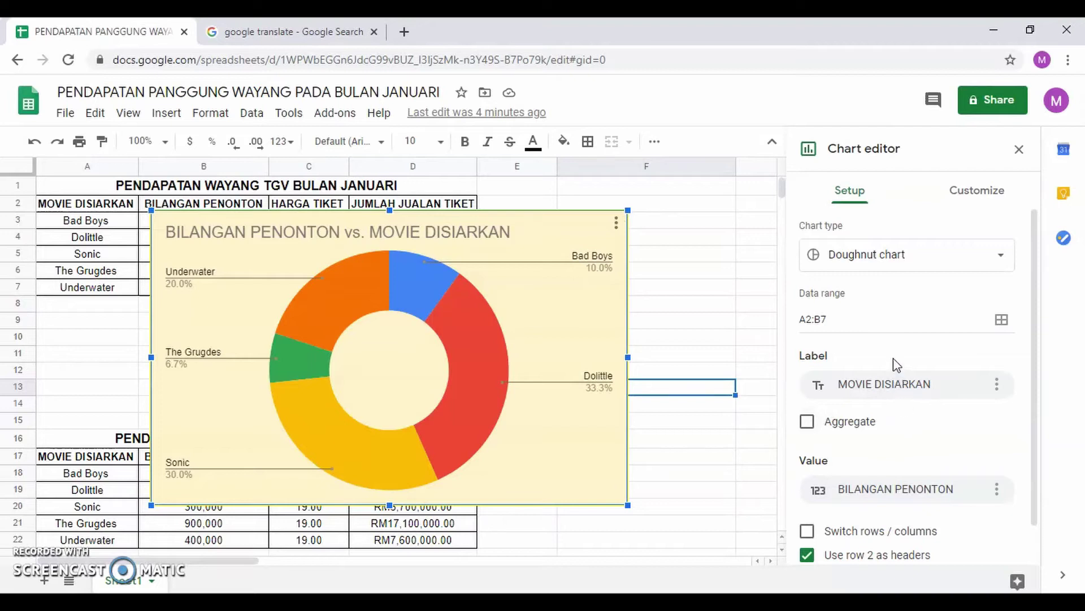
pyautogui.click(492, 240)
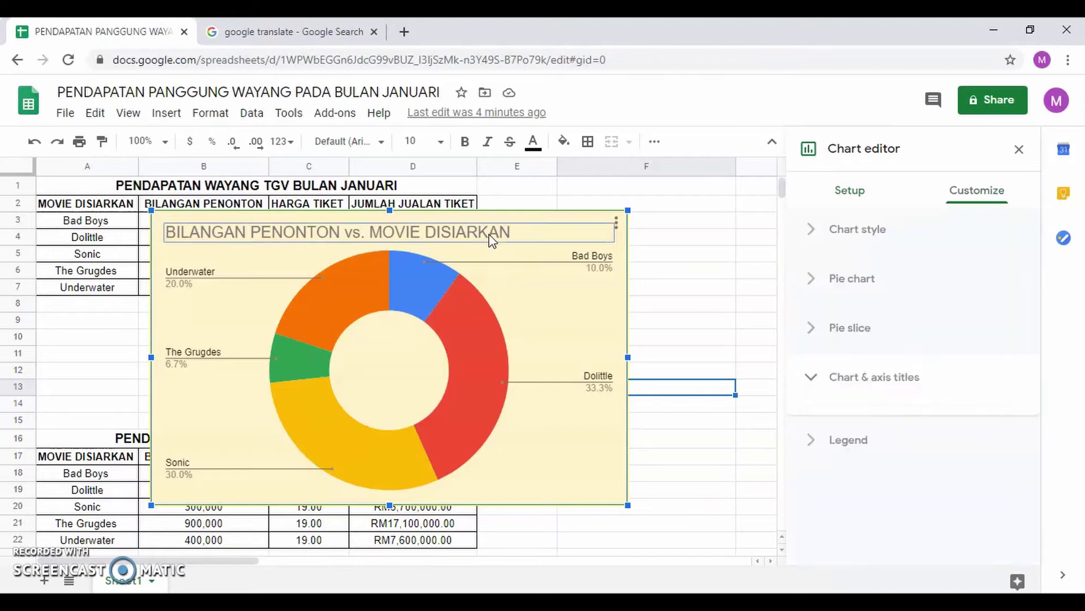
pyautogui.click(493, 240)
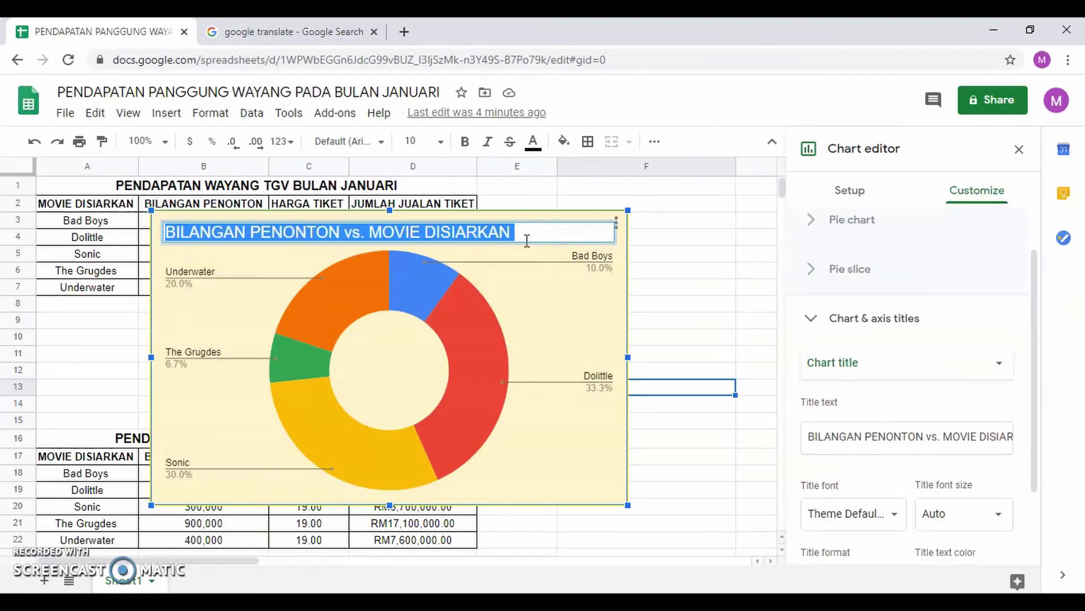
pyautogui.press('BackSpace')
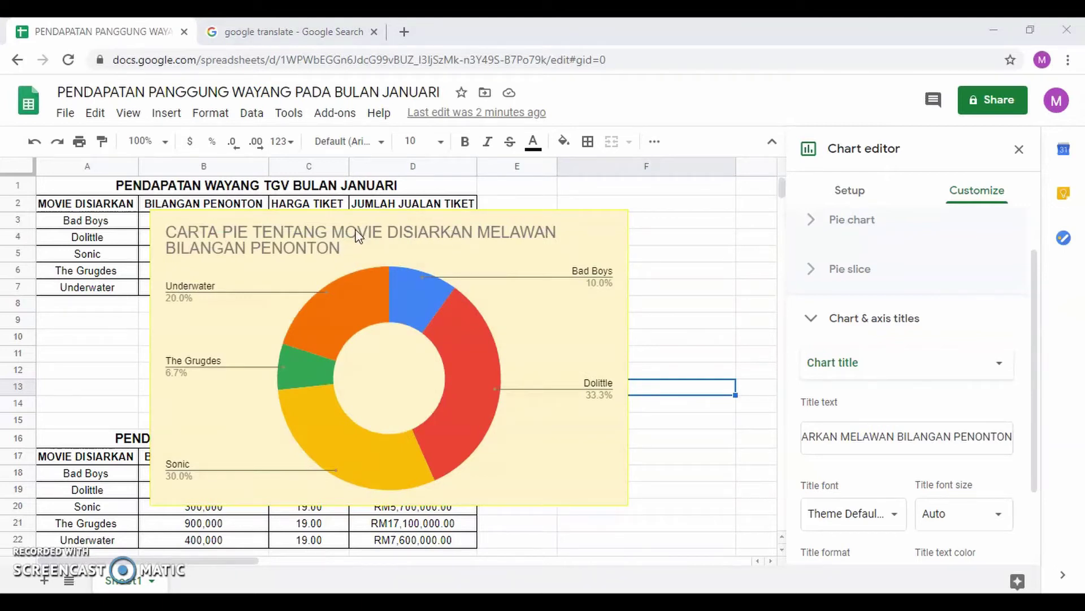
# Set the doughnut chart title's font size to 16 and its text colour to black.
pyautogui.click(1001, 521)
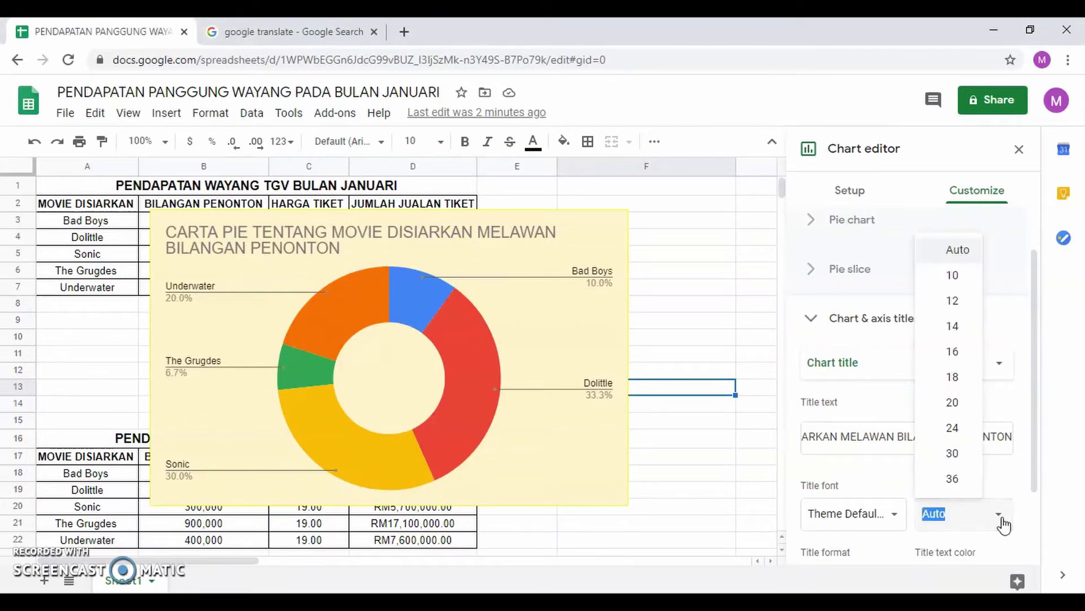
pyautogui.click(953, 352)
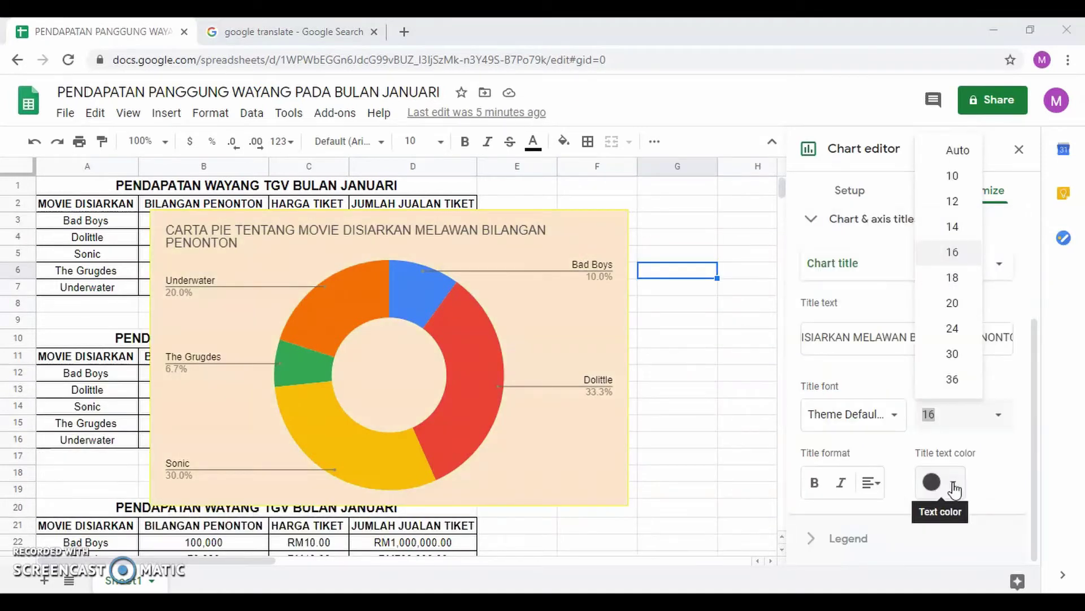
pyautogui.click(953, 486)
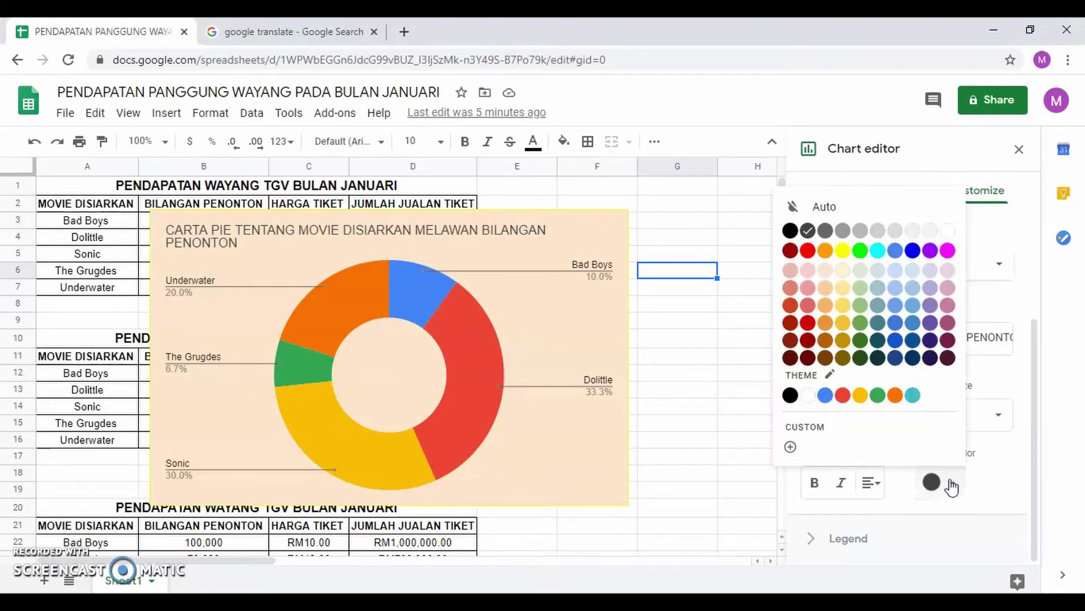
pyautogui.click(792, 232)
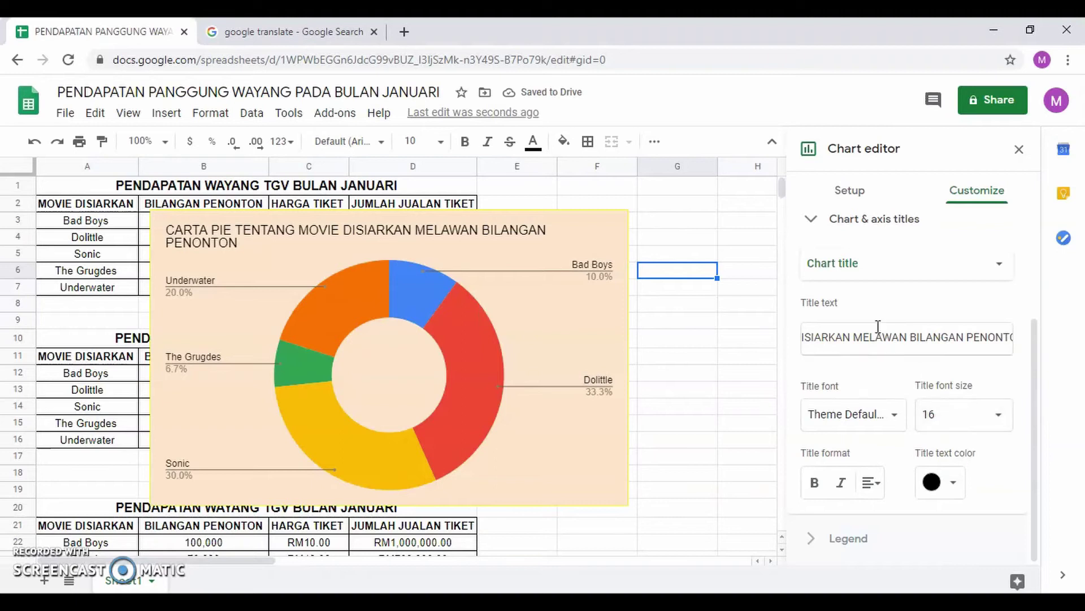
pyautogui.click(731, 347)
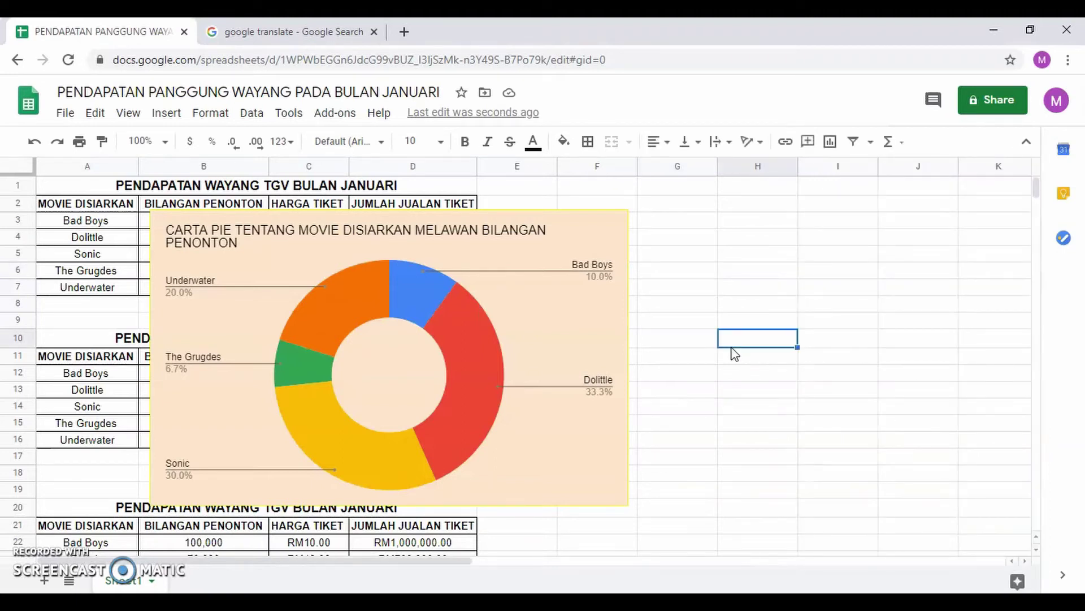
# Shrink the doughnut chart and move it beside the TGV table, starting around cell F2 and reaching into column J.
pyautogui.click(570, 328)
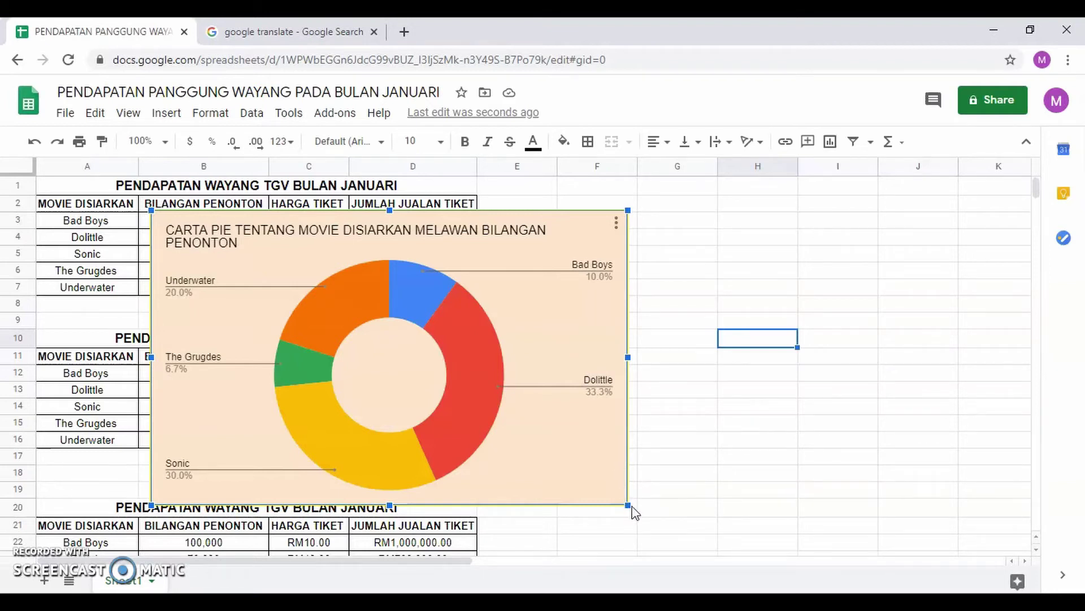
pyautogui.moveTo(627, 503); pyautogui.dragTo(503, 429)
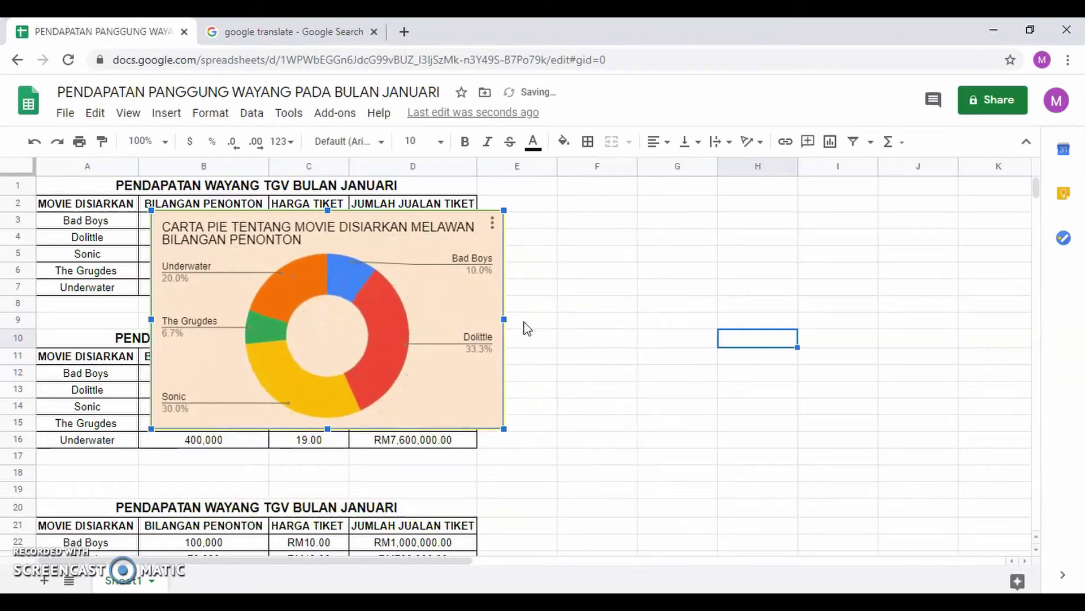
pyautogui.moveTo(442, 238); pyautogui.dragTo(848, 216)
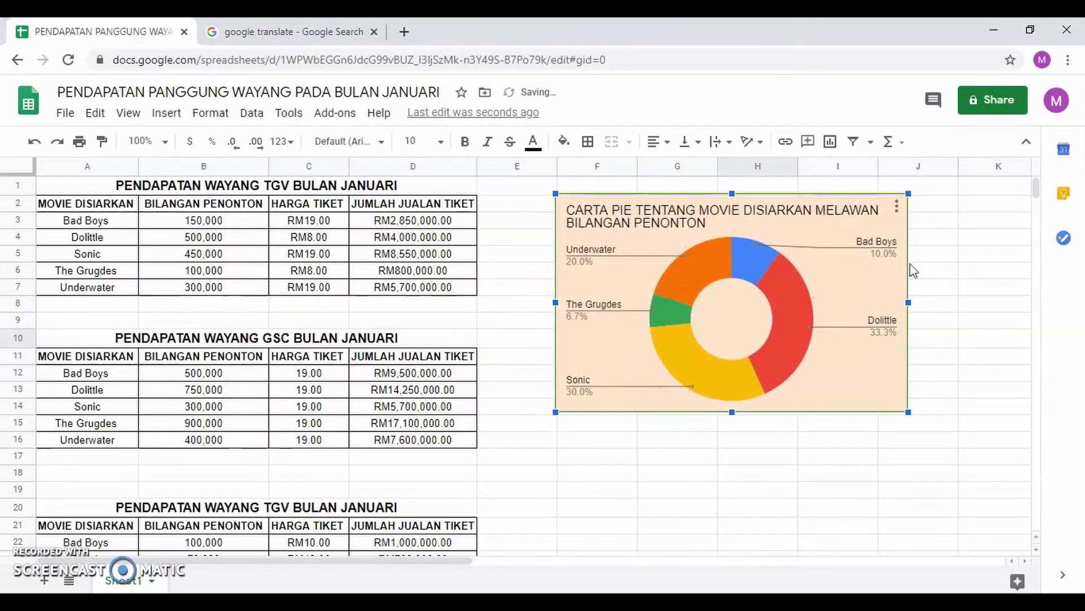
# Insert a chart of BILANGAN PENONTON by MOVIE DISIARKAN from the GSC table range A11:B16.
pyautogui.moveTo(85, 355); pyautogui.dragTo(203, 439)
pyautogui.scroll(-1, 124, 507)
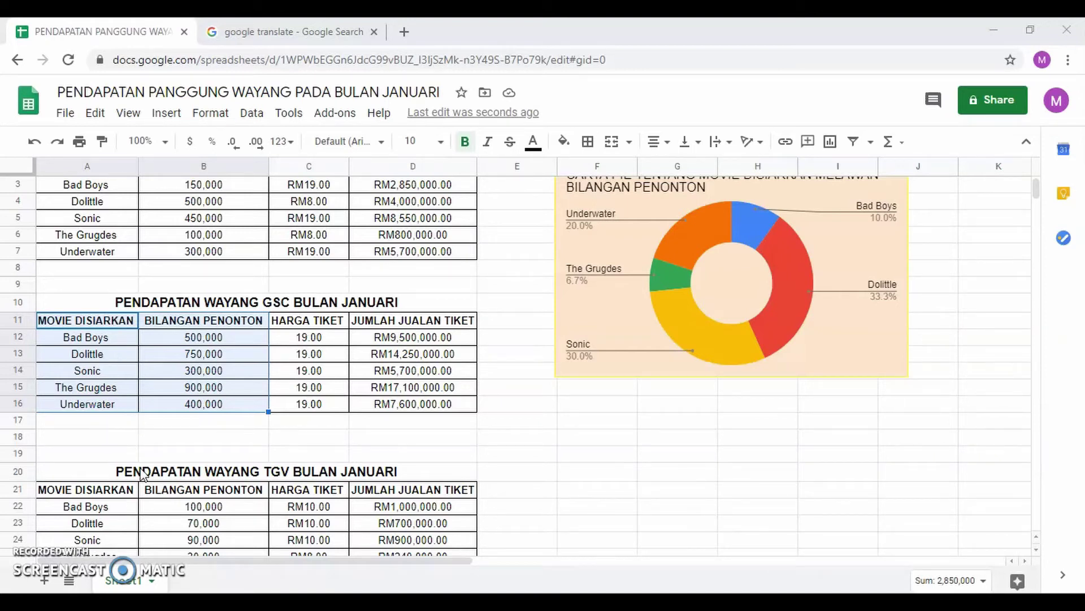
pyautogui.scroll(-1, 142, 472)
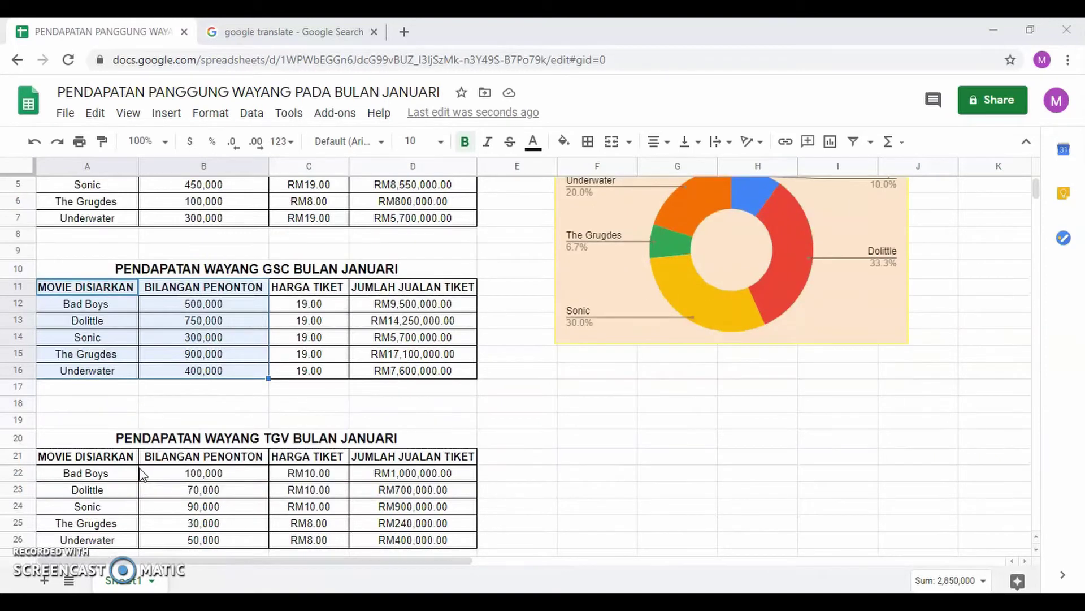
pyautogui.click(98, 286)
pyautogui.moveTo(97, 286); pyautogui.dragTo(199, 372)
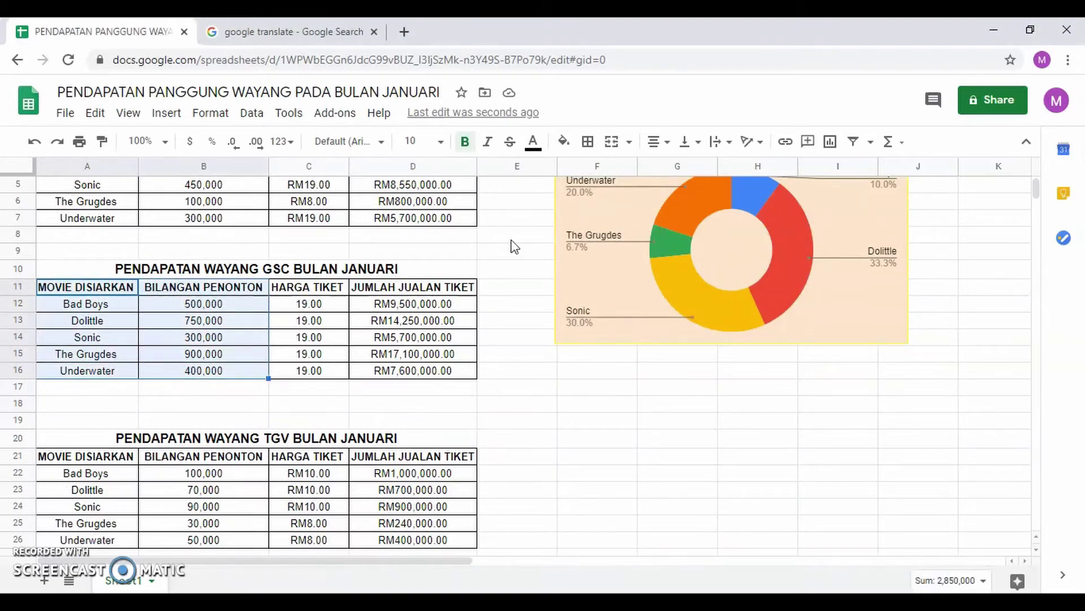
pyautogui.click(830, 142)
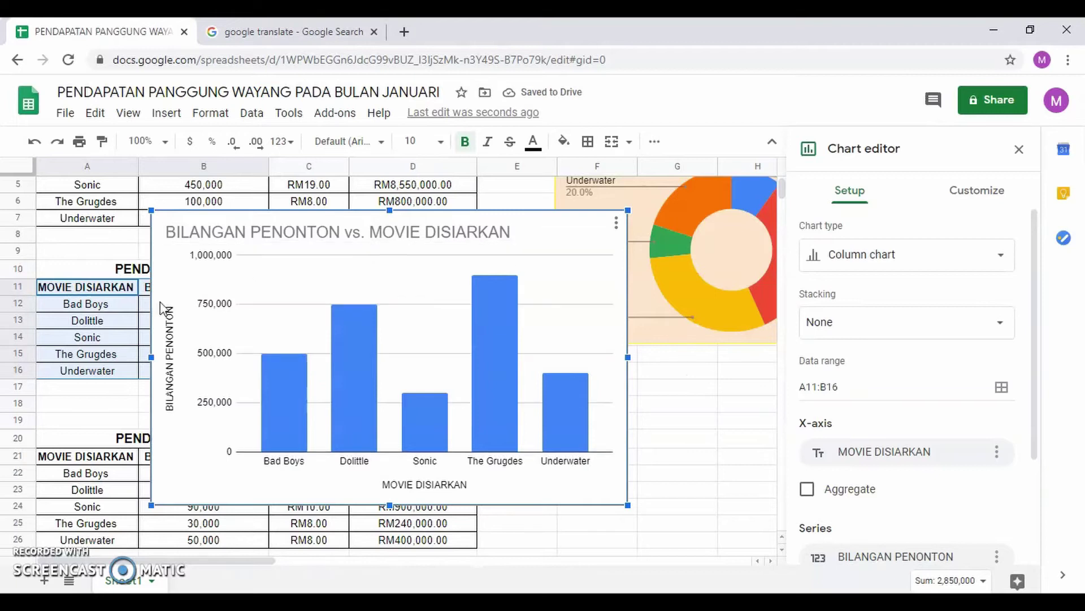
# Change the GSC audience chart's type from column to a plain bar chart.
pyautogui.click(829, 267)
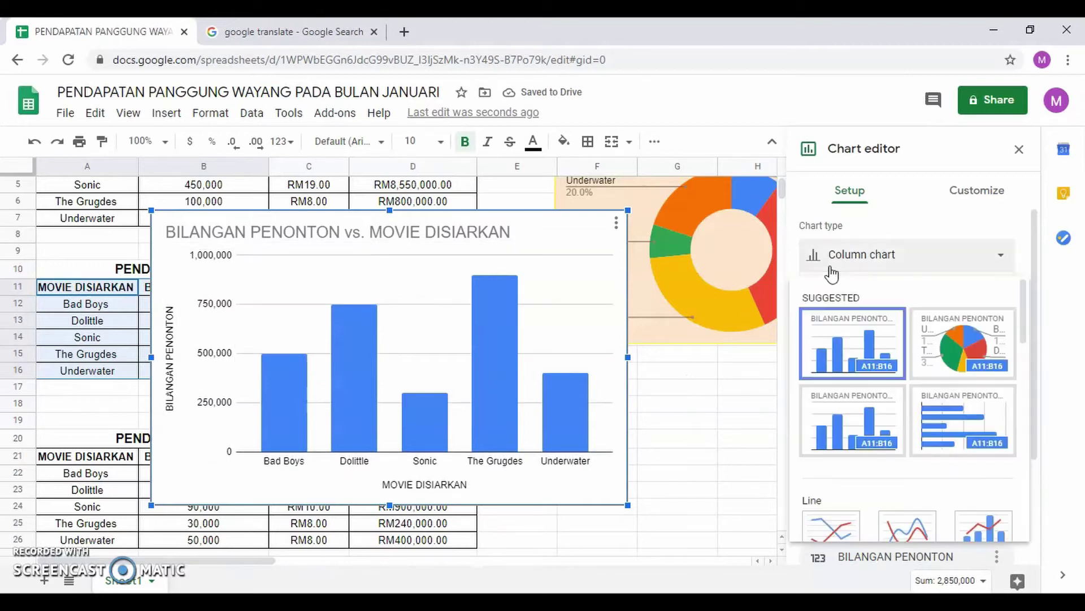
pyautogui.scroll(-2, 849, 305)
pyautogui.scroll(-5, 853, 299)
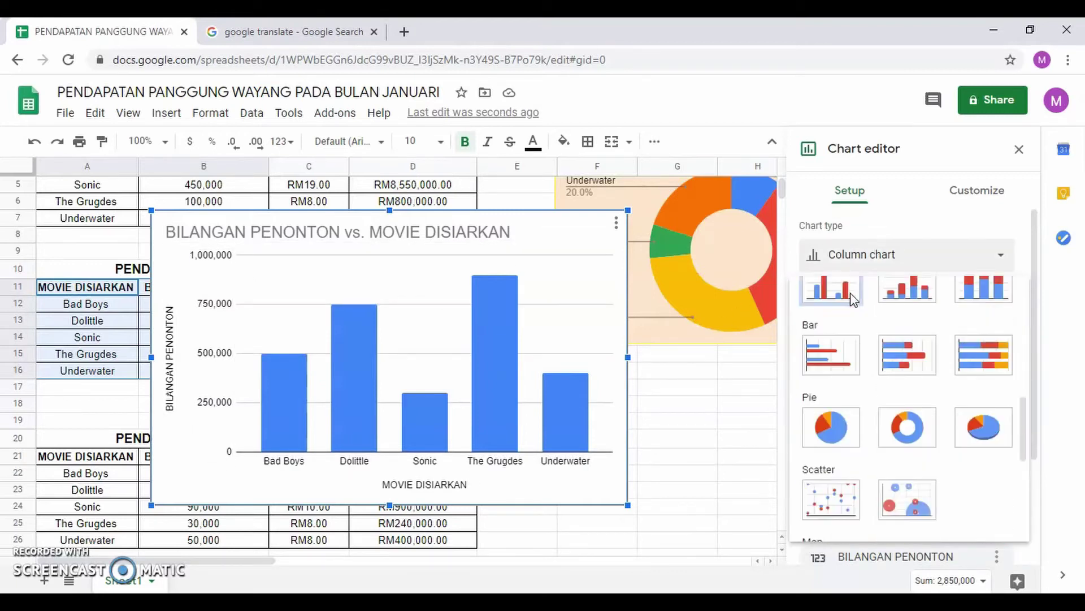
pyautogui.click(829, 337)
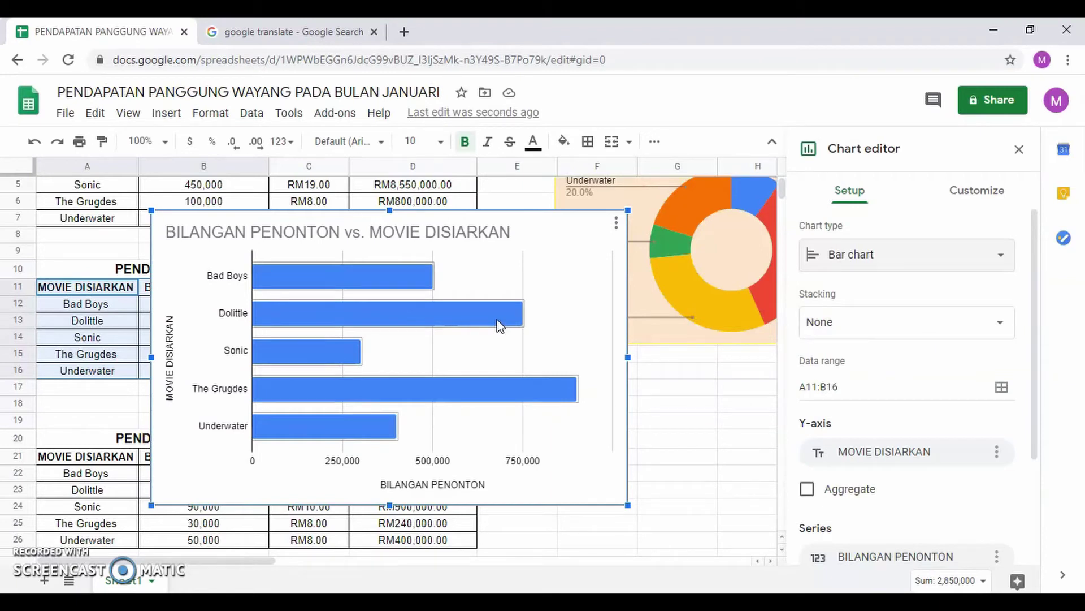
# Set the BILANGAN PENONTON series colour in the GSC bar chart to dark teal.
pyautogui.click(407, 327)
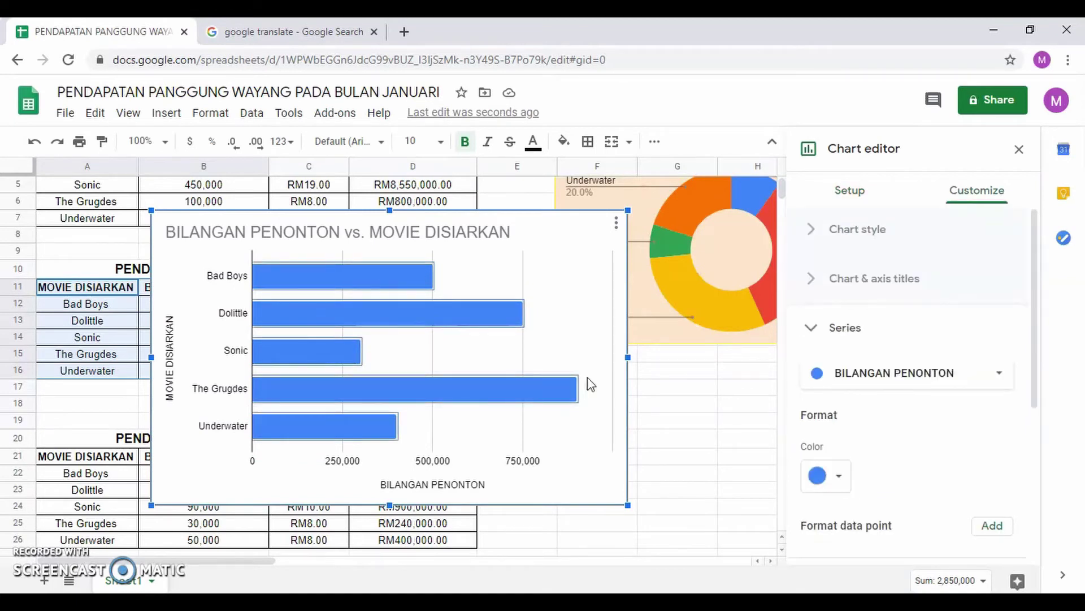
pyautogui.click(836, 482)
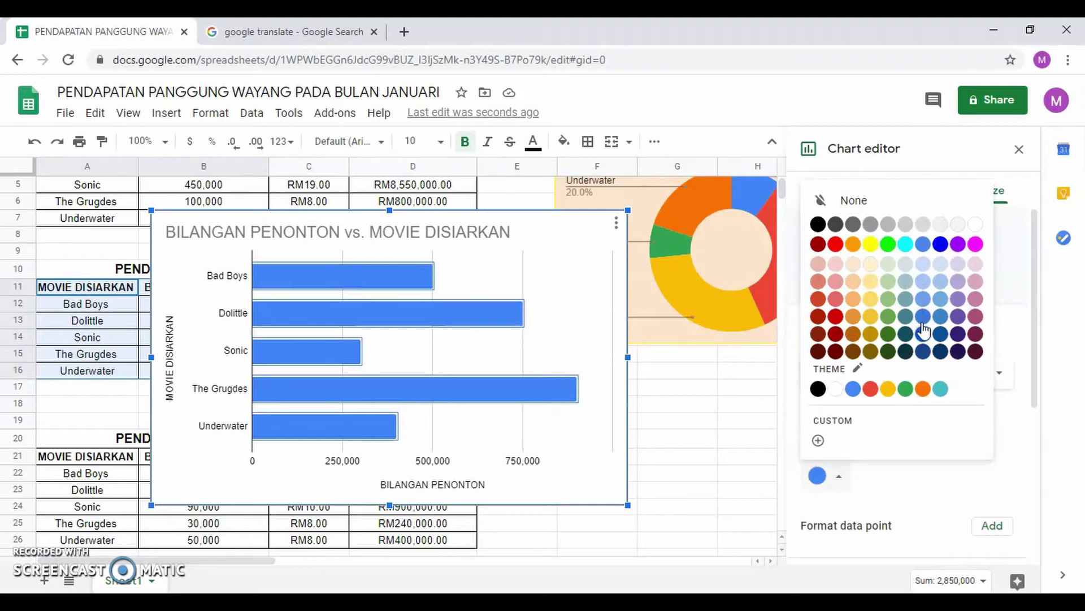
pyautogui.click(906, 334)
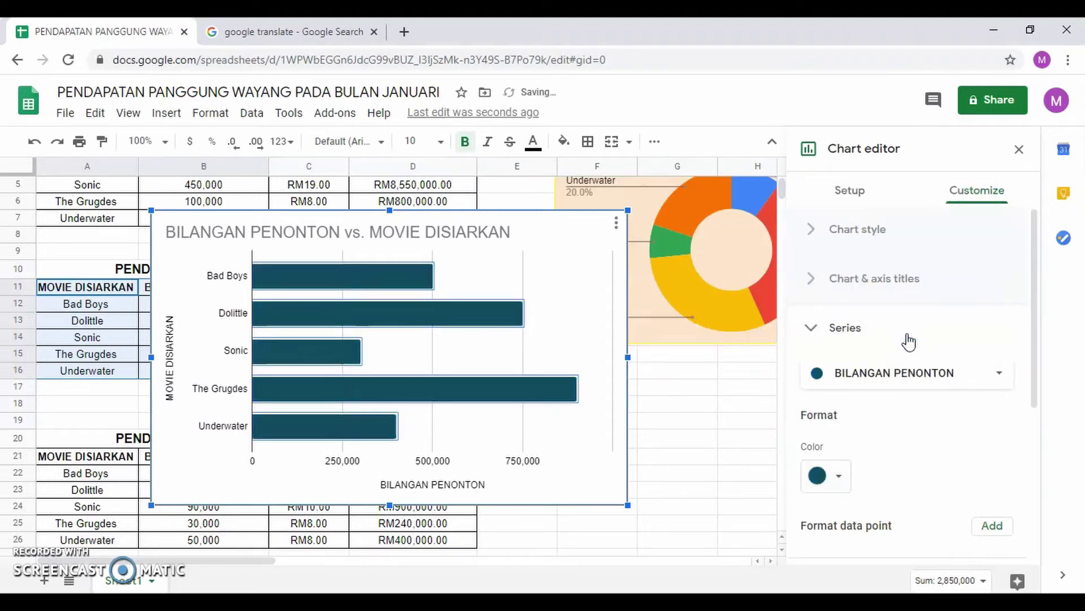
# Colour only the Dolittle bar in the GSC bar chart dark red, and undo the change.
pyautogui.click(478, 320)
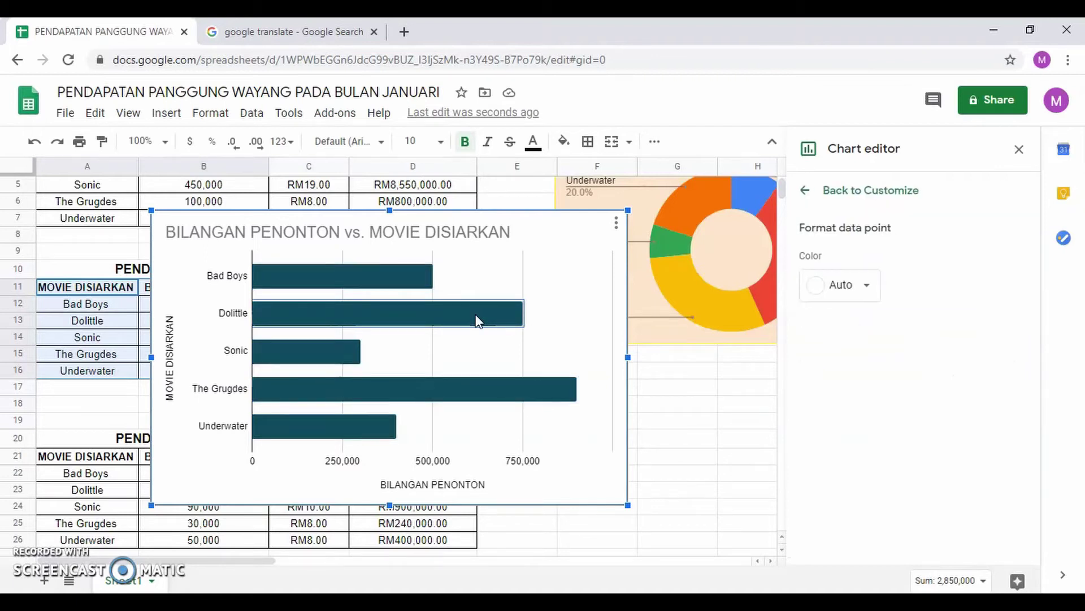
pyautogui.click(866, 285)
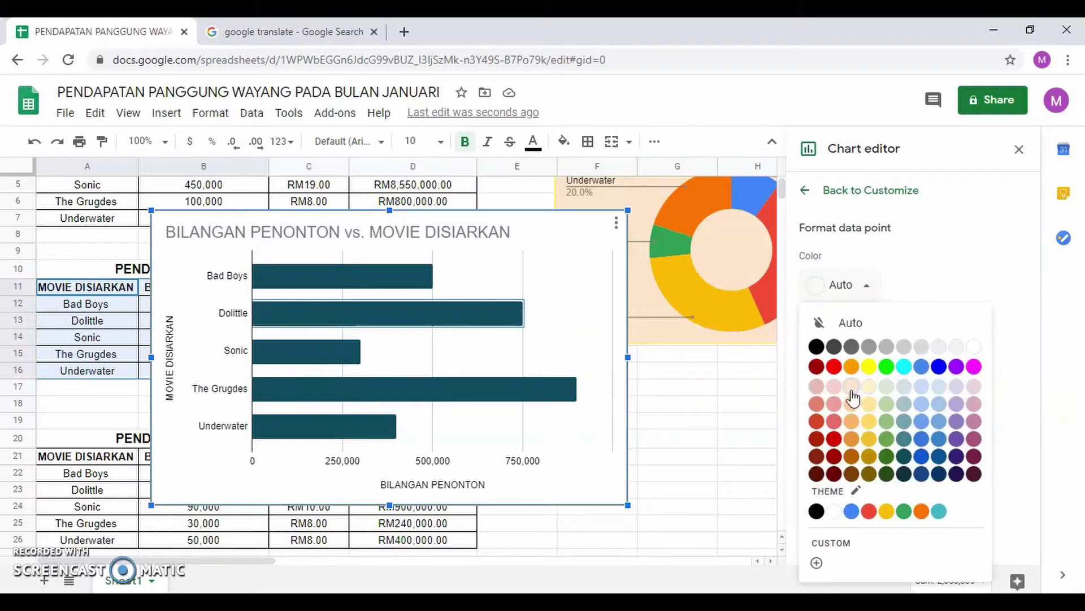
pyautogui.click(834, 456)
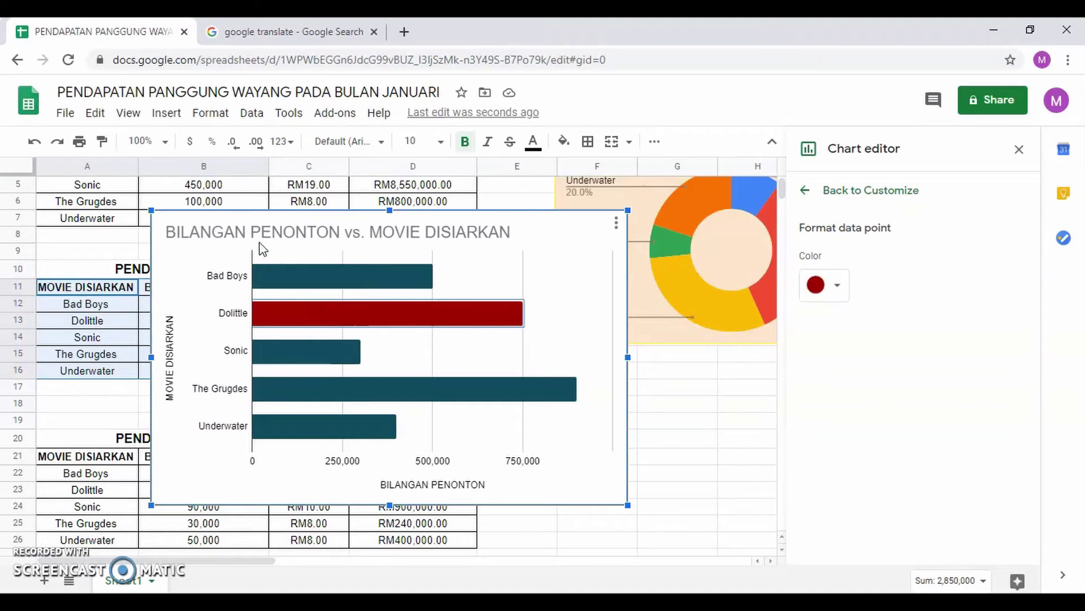
pyautogui.click(34, 148)
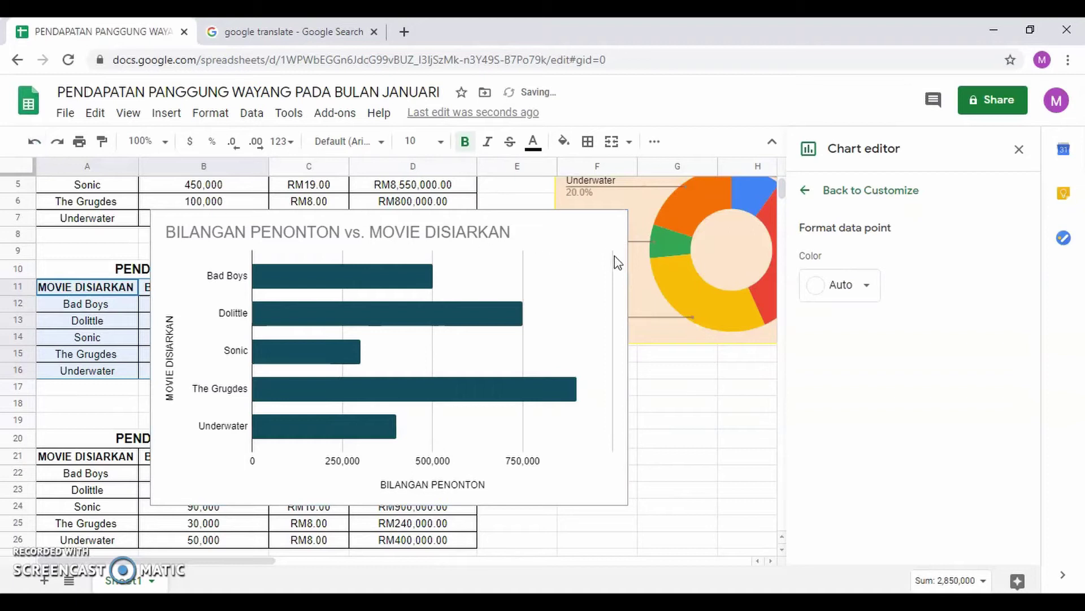
# Turn on the 3D and Maximize chart style options for the GSC bar chart.
pyautogui.click(805, 192)
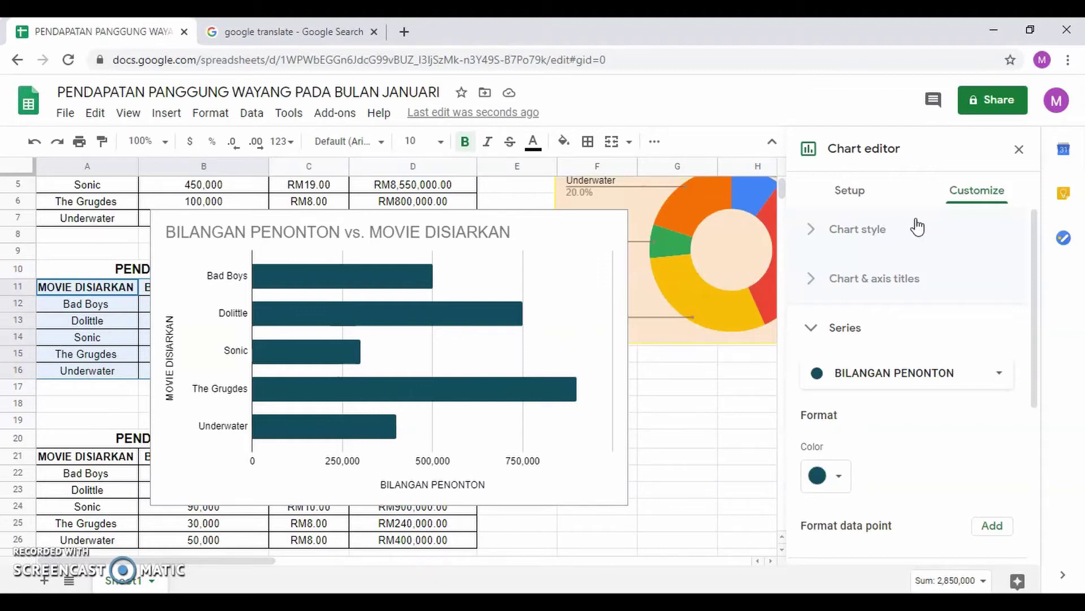
pyautogui.click(880, 231)
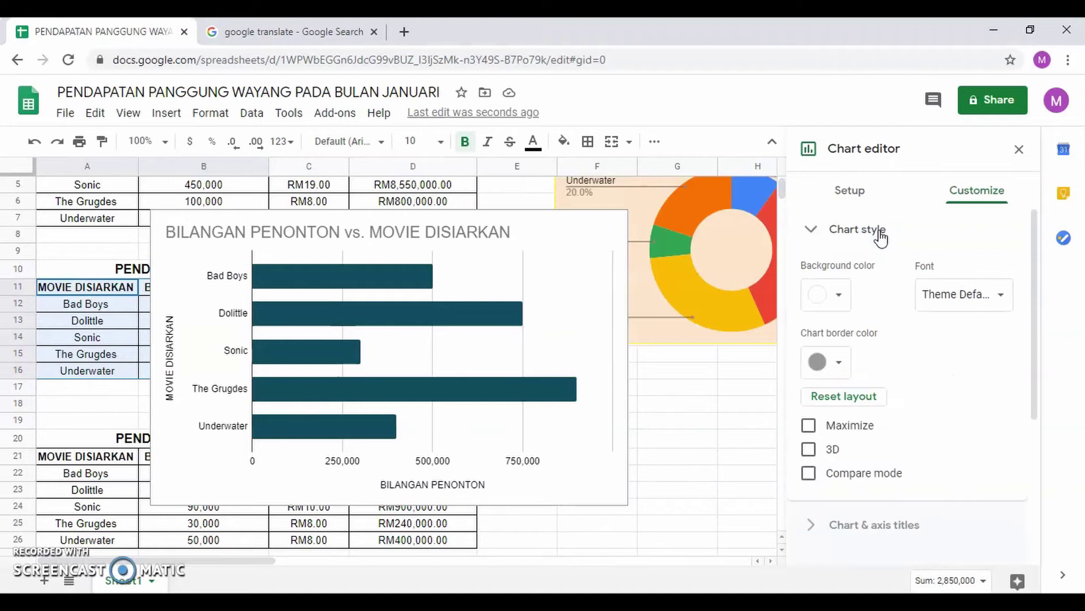
pyautogui.click(810, 453)
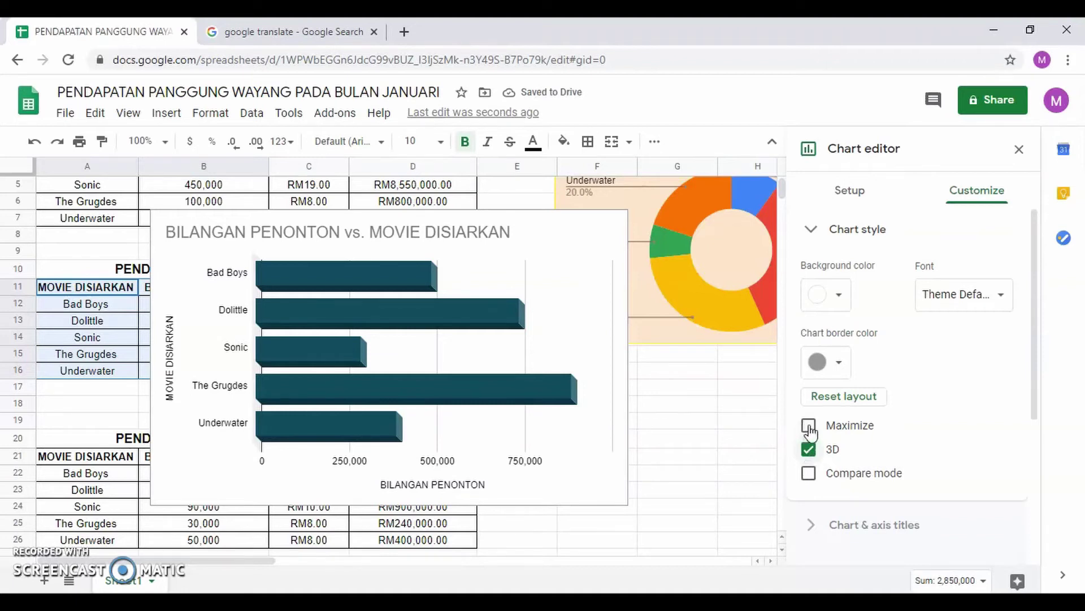
pyautogui.click(809, 427)
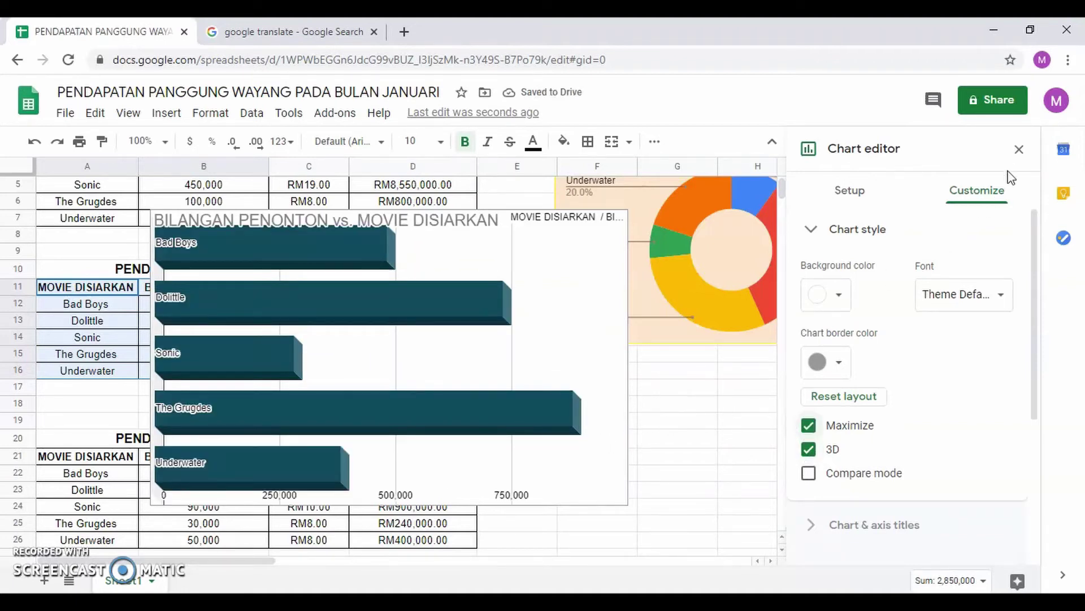
# Change the GSC bar chart's title to "CARTA BAR TENTANG MOVIE DISIARKAN MELAWAN BILANGAN PENONTON".
pyautogui.click(445, 222)
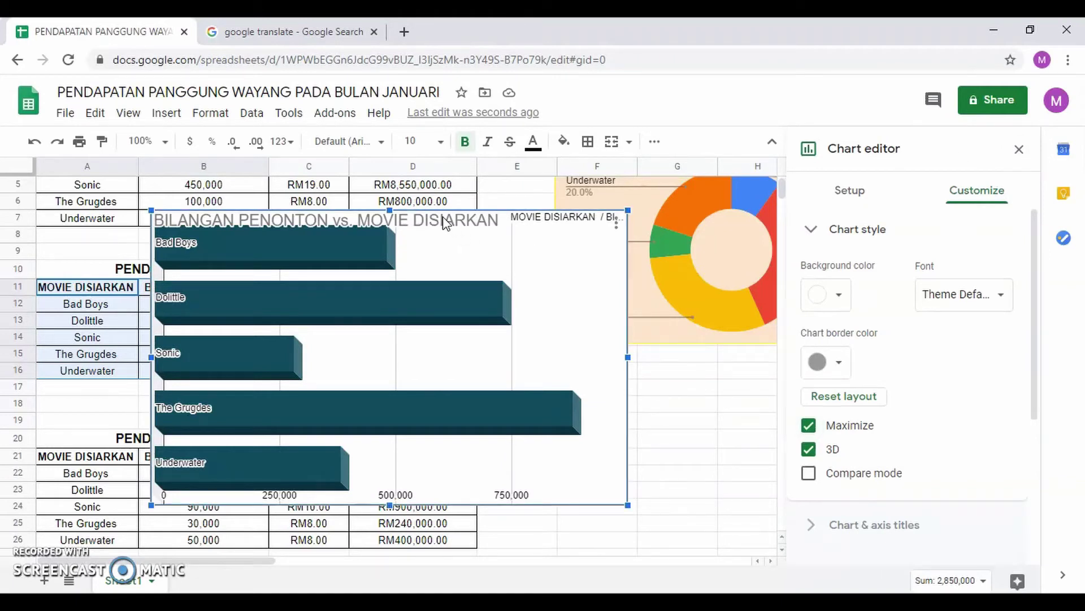
pyautogui.click(415, 222)
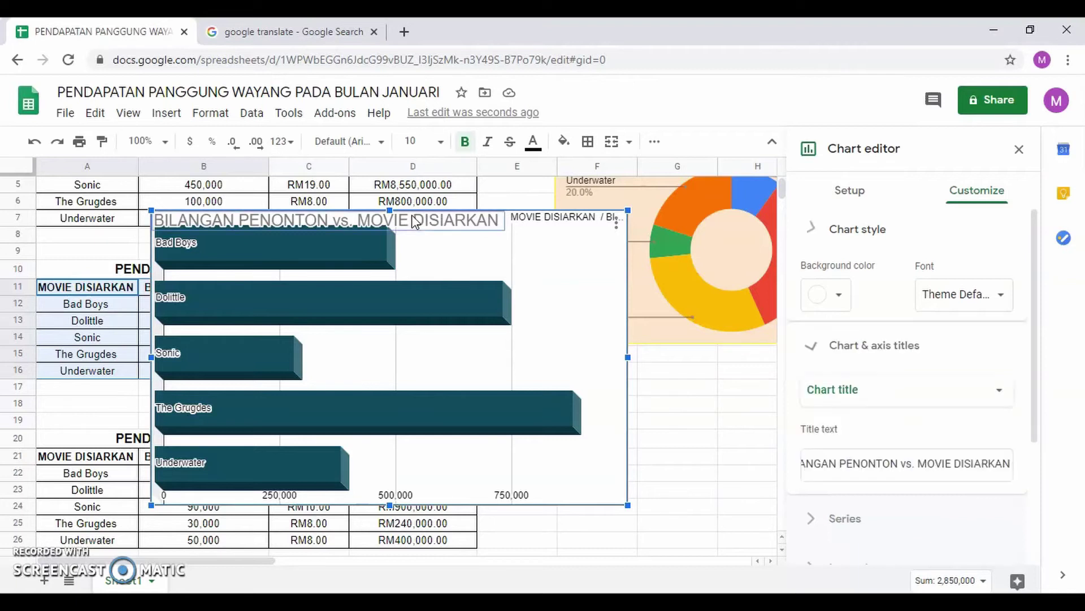
pyautogui.click(415, 219)
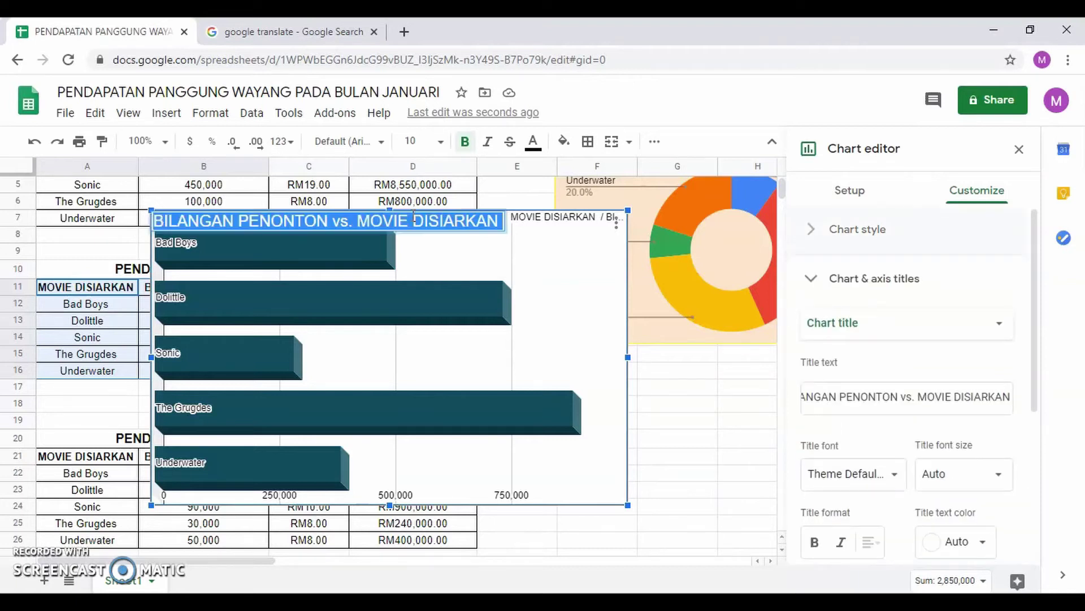
pyautogui.click(1011, 398)
pyautogui.moveTo(1012, 398); pyautogui.dragTo(783, 399)
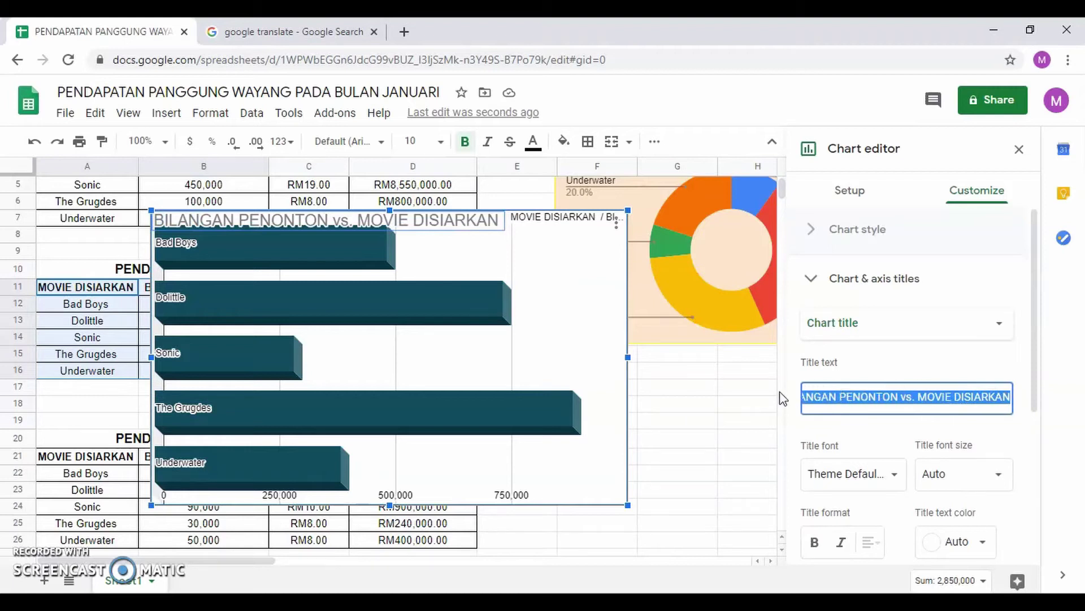
pyautogui.press('BackSpace')
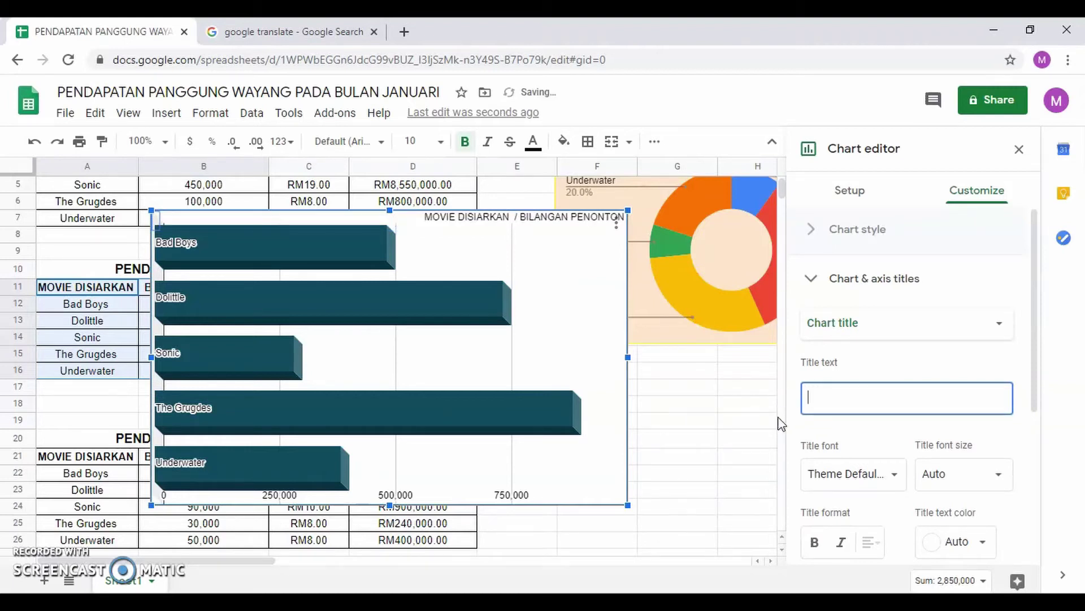
pyautogui.hotkey('ctrl', 'z')
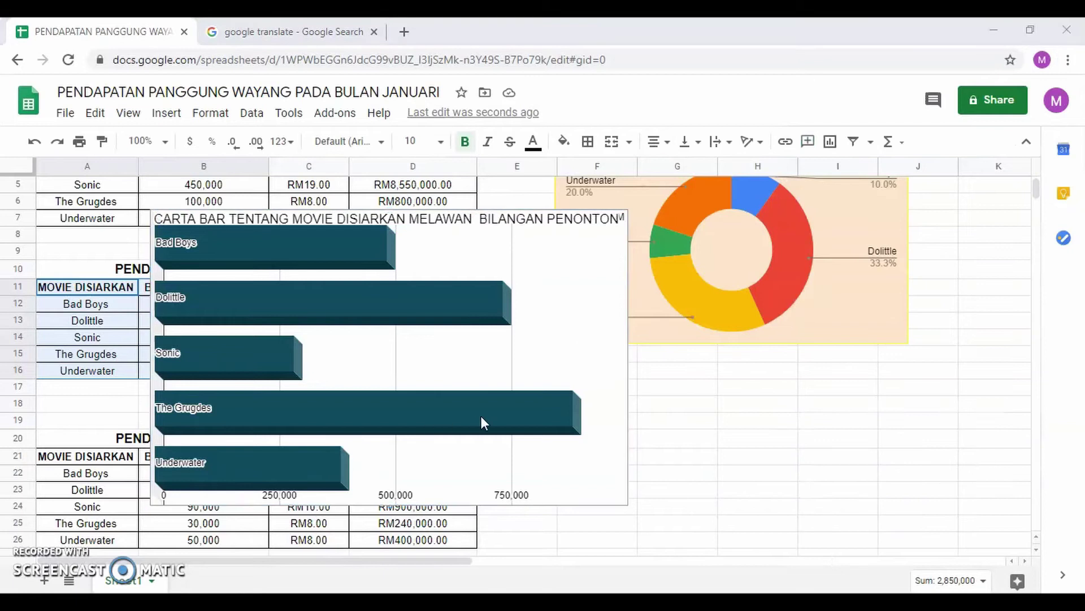
# Shrink the GSC bar chart and move it below the doughnut chart, covering about F16 to I26.
pyautogui.click(592, 455)
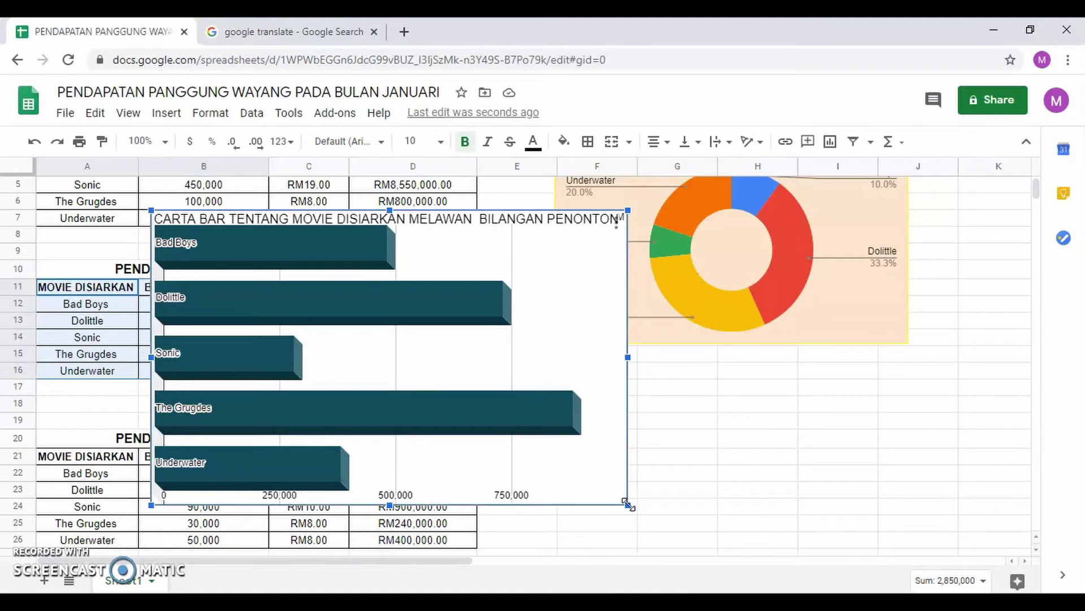
pyautogui.moveTo(627, 504); pyautogui.dragTo(473, 408)
pyautogui.moveTo(426, 301); pyautogui.dragTo(841, 453)
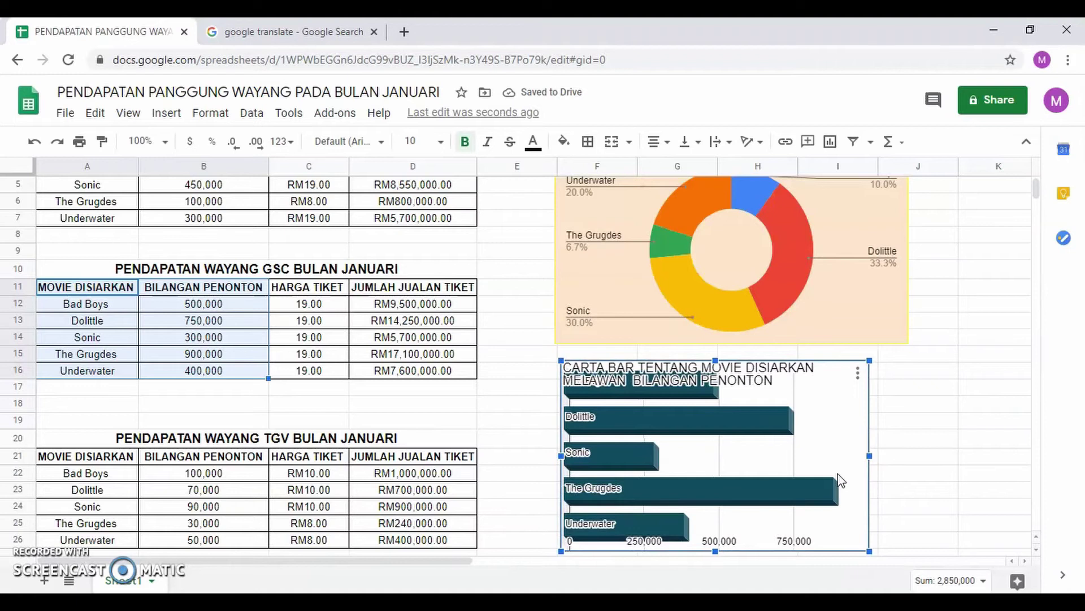
# Delete the GSC bar chart and undo the deletion.
pyautogui.click(857, 374)
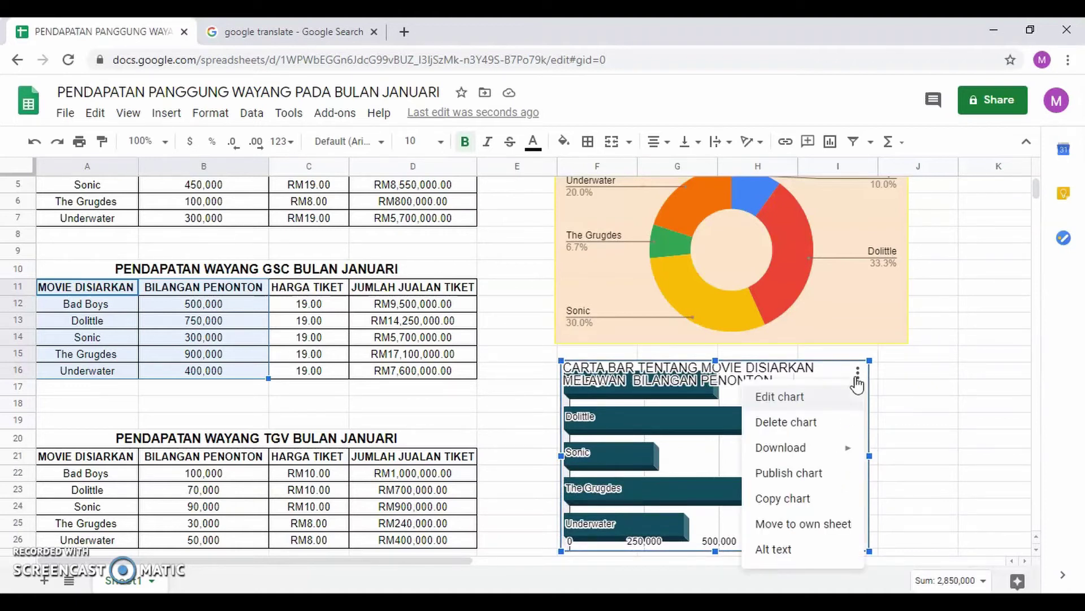
pyautogui.click(832, 425)
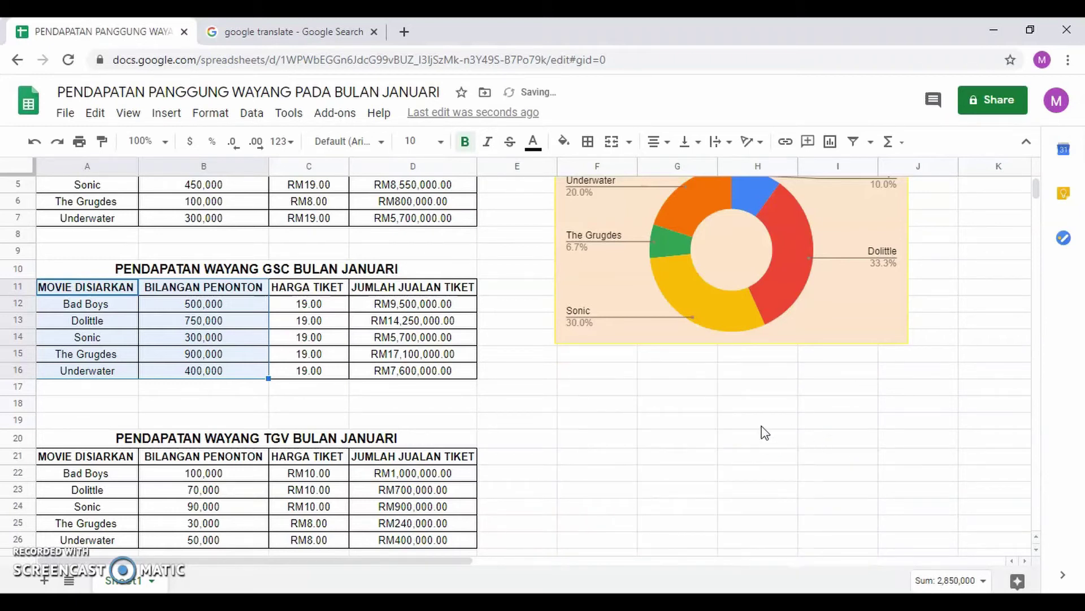
pyautogui.click(36, 143)
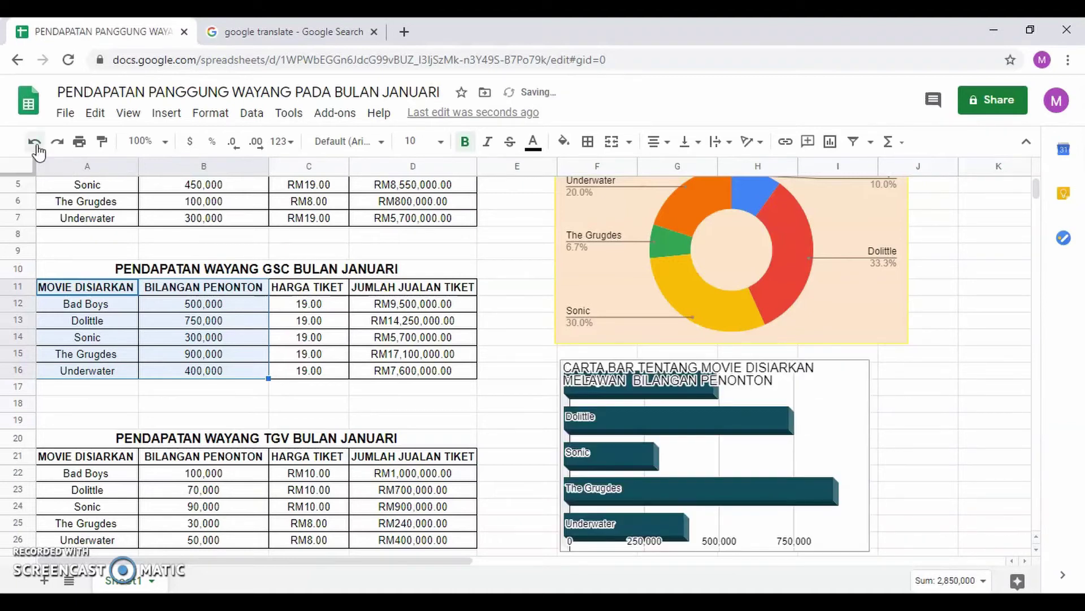
# Copy the GSC bar chart to the clipboard.
pyautogui.click(827, 399)
pyautogui.click(857, 375)
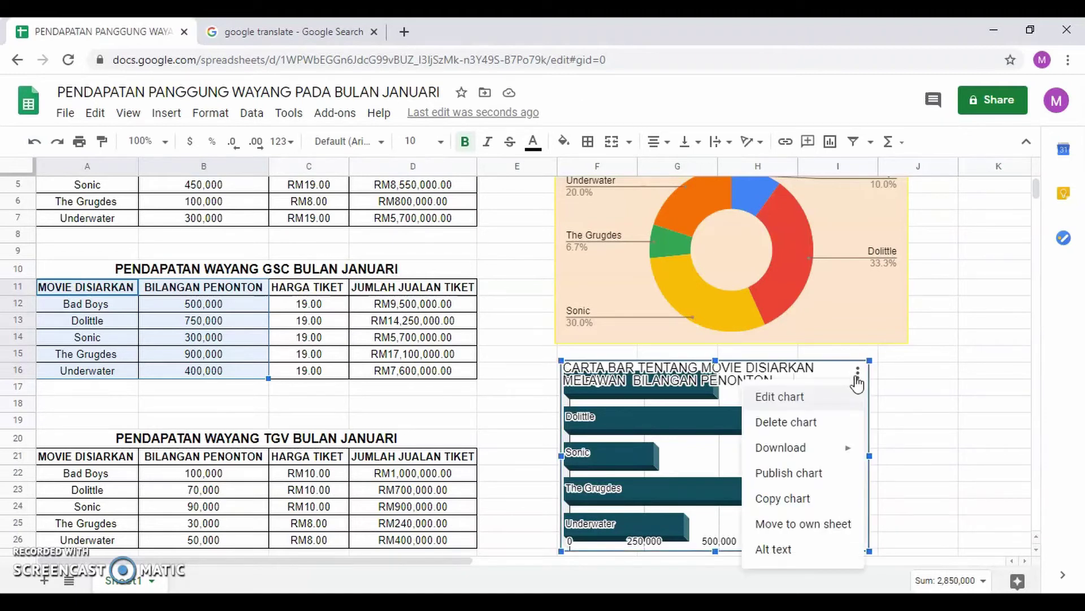
pyautogui.click(815, 500)
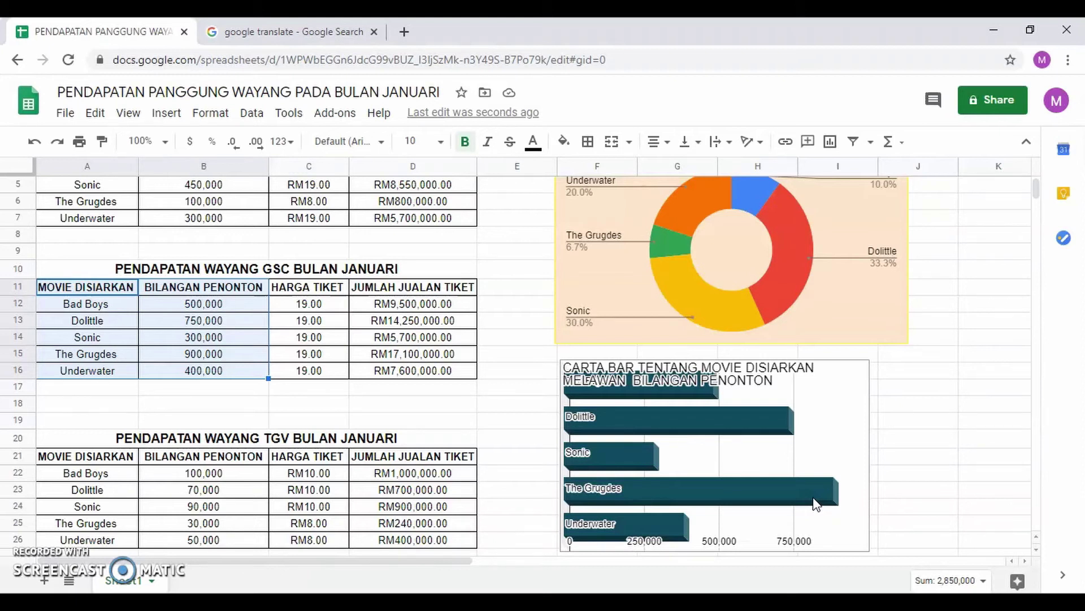
# Move the doughnut chart up so its upper edge lines up with row 1.
pyautogui.scroll(2, 816, 504)
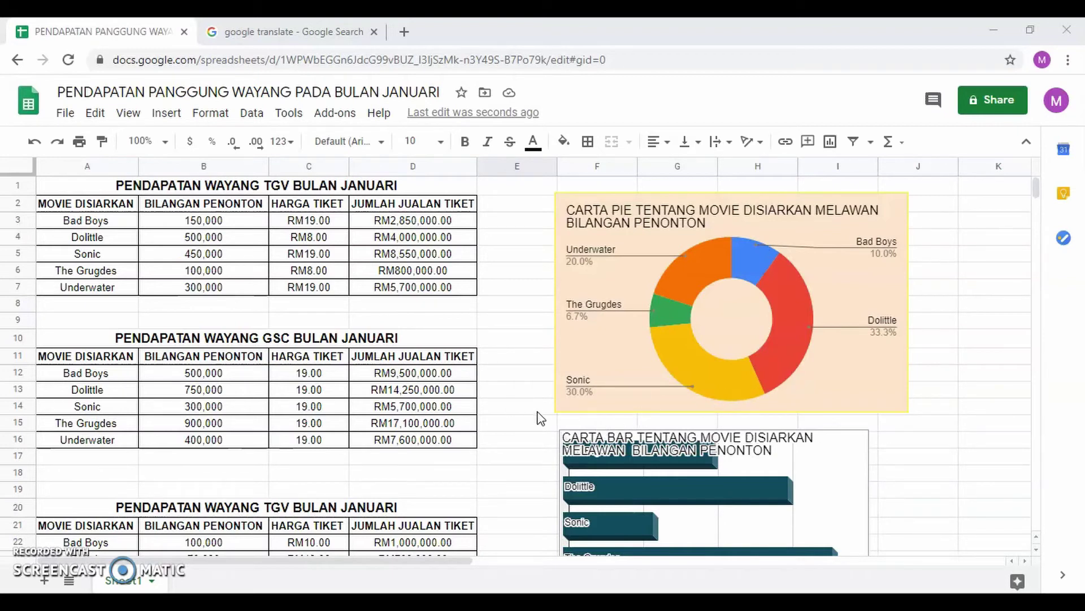
pyautogui.click(816, 395)
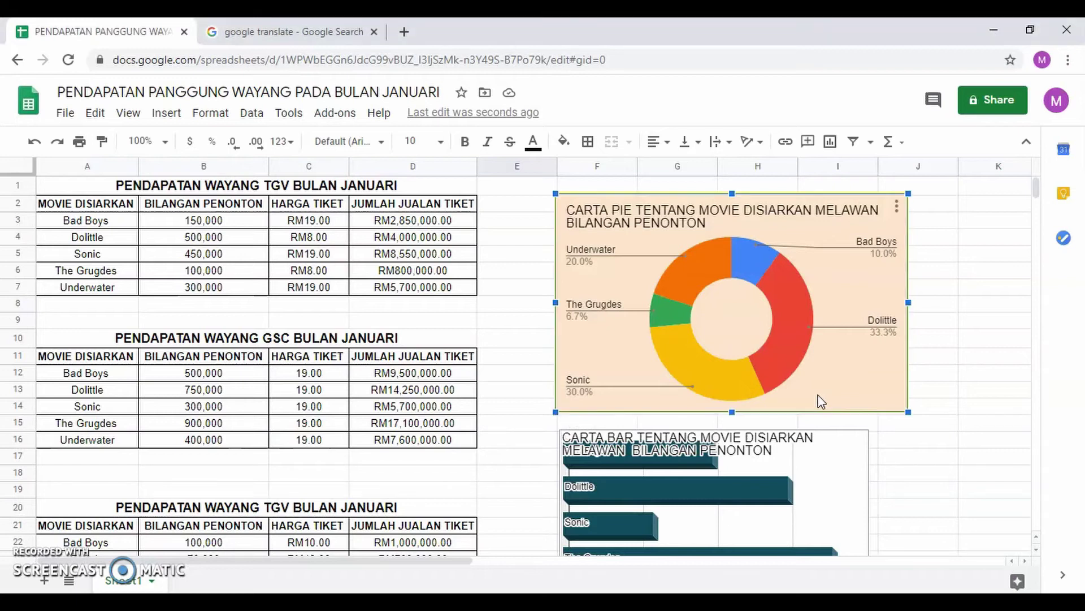
pyautogui.moveTo(827, 397); pyautogui.dragTo(823, 378)
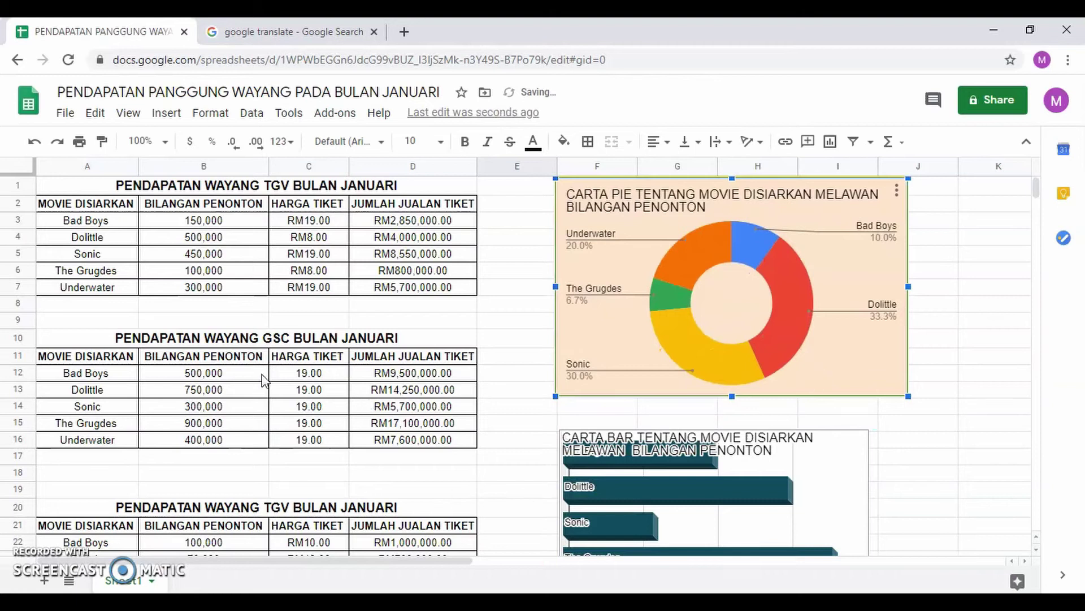
# Move the lower TGV table from A20:D26 down so that its title is in row 28.
pyautogui.scroll(-3, 178, 403)
pyautogui.scroll(-3, 178, 402)
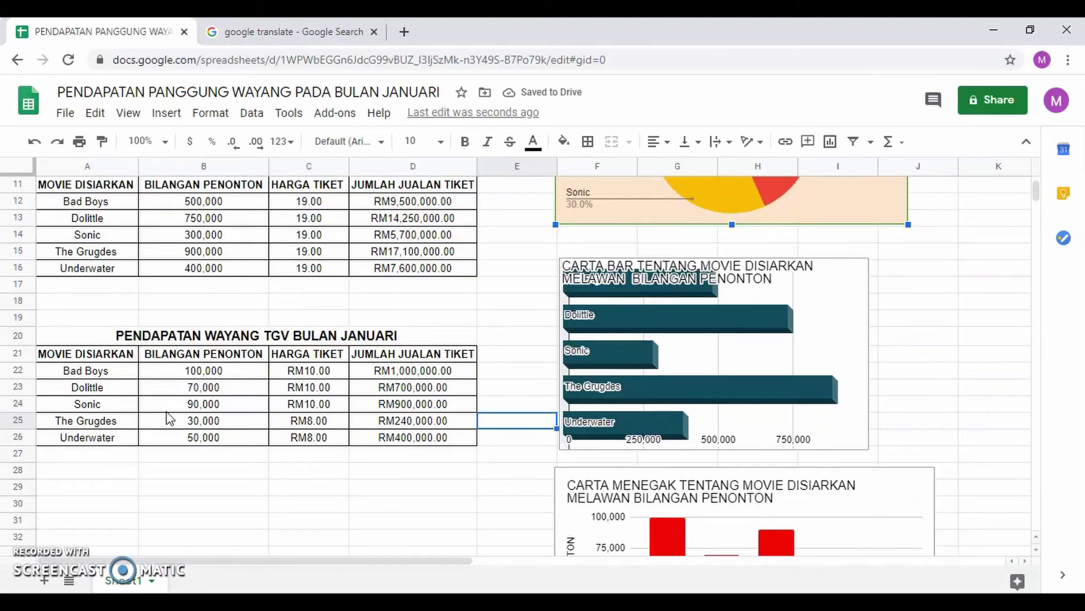
pyautogui.moveTo(102, 339); pyautogui.dragTo(330, 446)
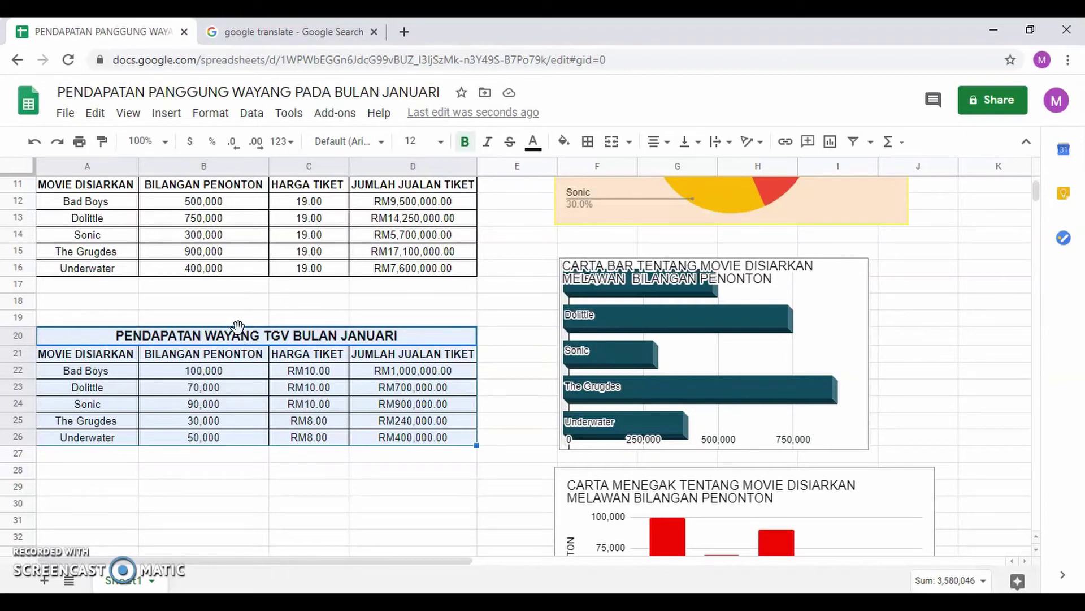
pyautogui.hotkey('ctrl', 'c')
pyautogui.moveTo(238, 329); pyautogui.dragTo(256, 479)
# Move the GSC table from A10:D16 down so that its title is in row 16.
pyautogui.scroll(1, 276, 465)
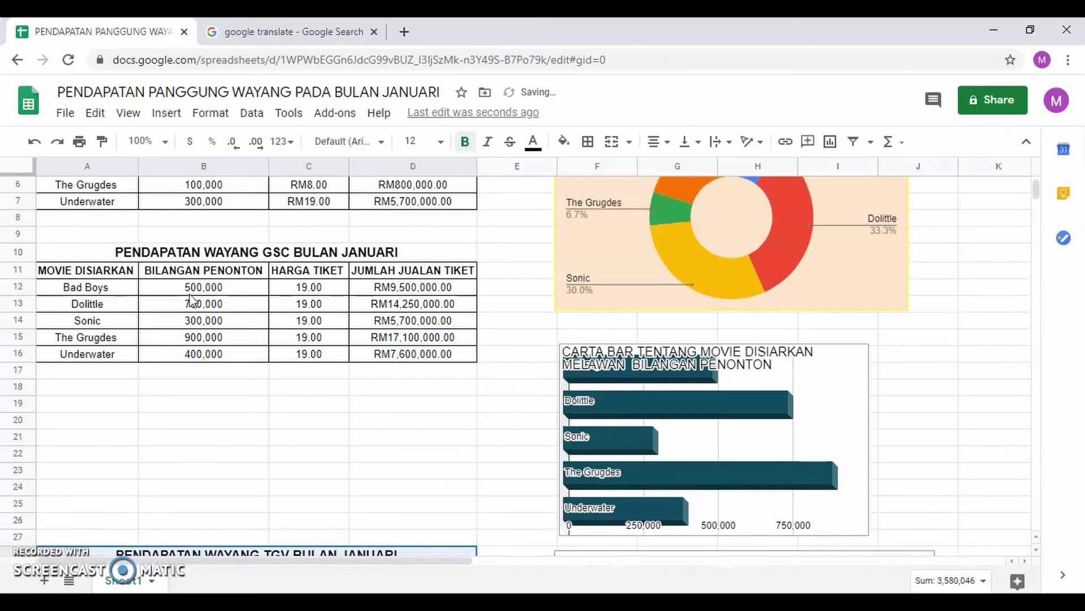
pyautogui.moveTo(112, 252); pyautogui.dragTo(310, 354)
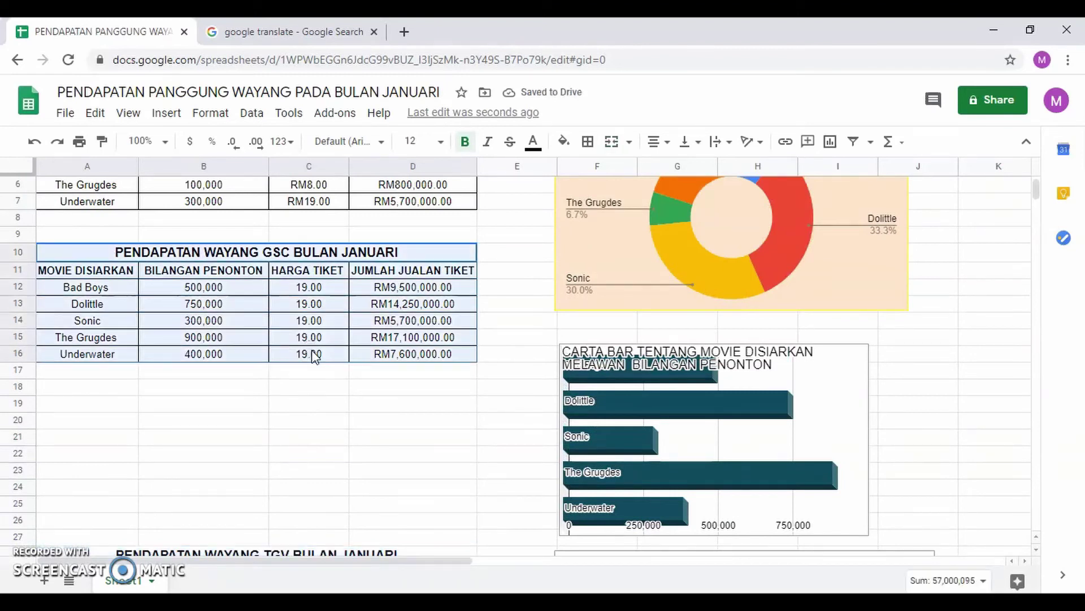
pyautogui.moveTo(224, 245); pyautogui.dragTo(244, 365)
pyautogui.scroll(1, 131, 507)
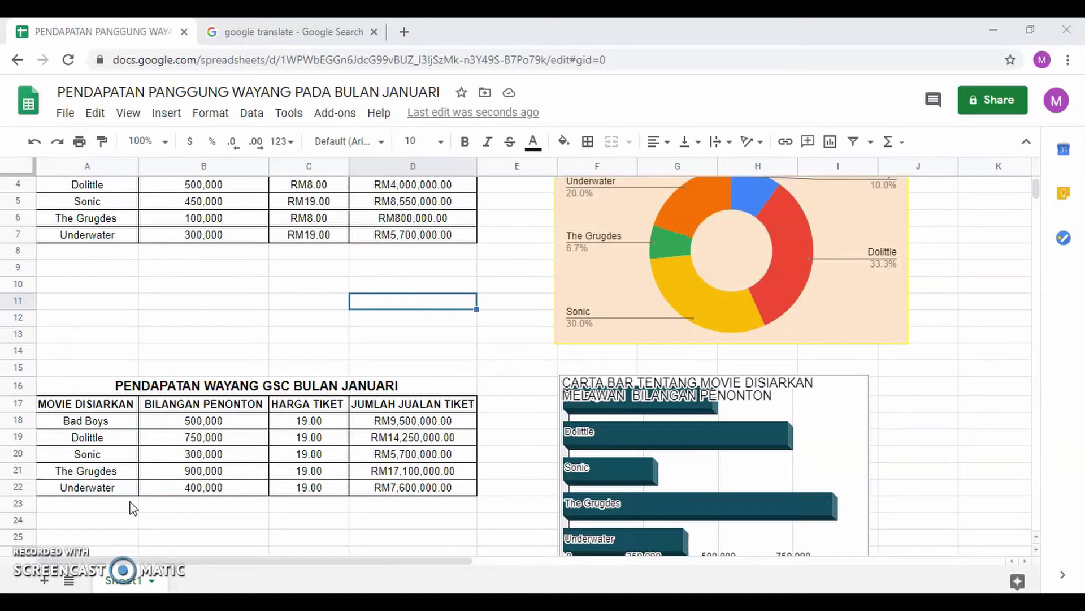
# Select the JUMLAH JUALAN TIKET columns of all three tables together, ranges D2:D7, D17:D22 and D29:D34.
pyautogui.scroll(1, 132, 508)
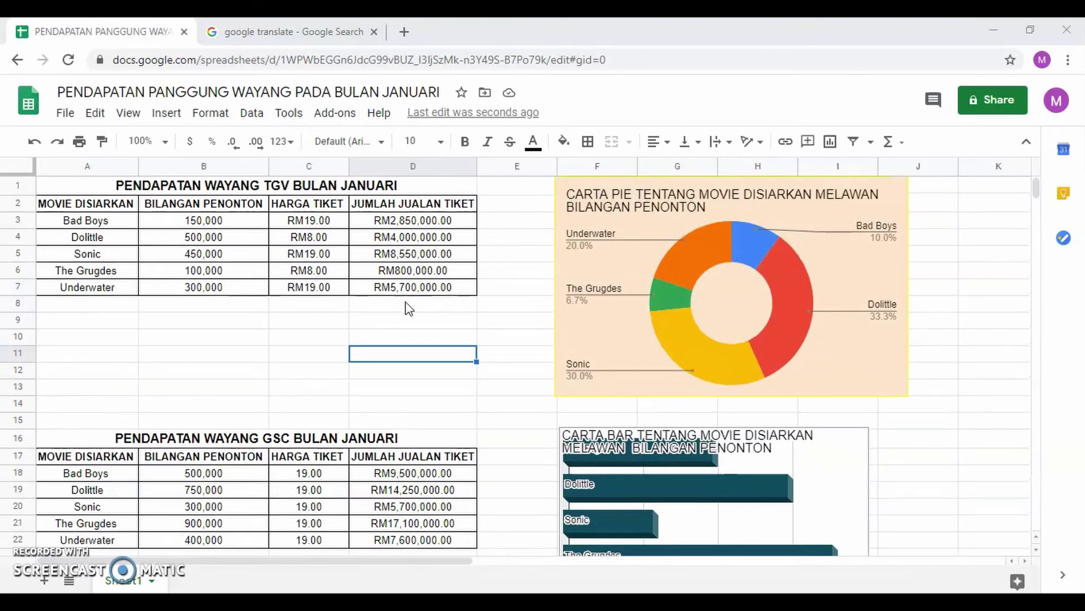
pyautogui.click(379, 207)
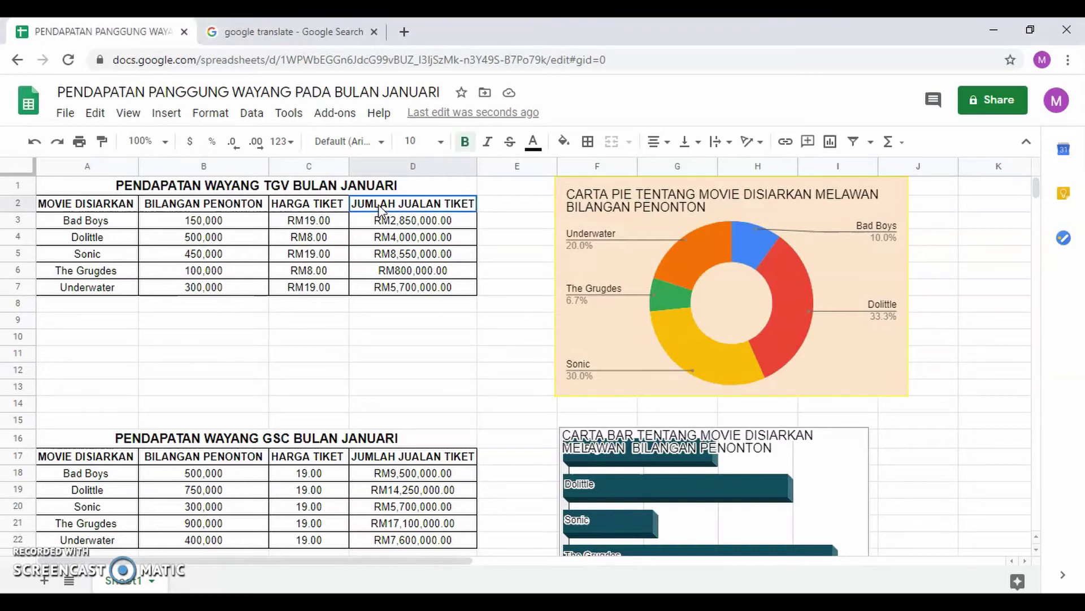
pyautogui.moveTo(379, 208); pyautogui.dragTo(402, 291)
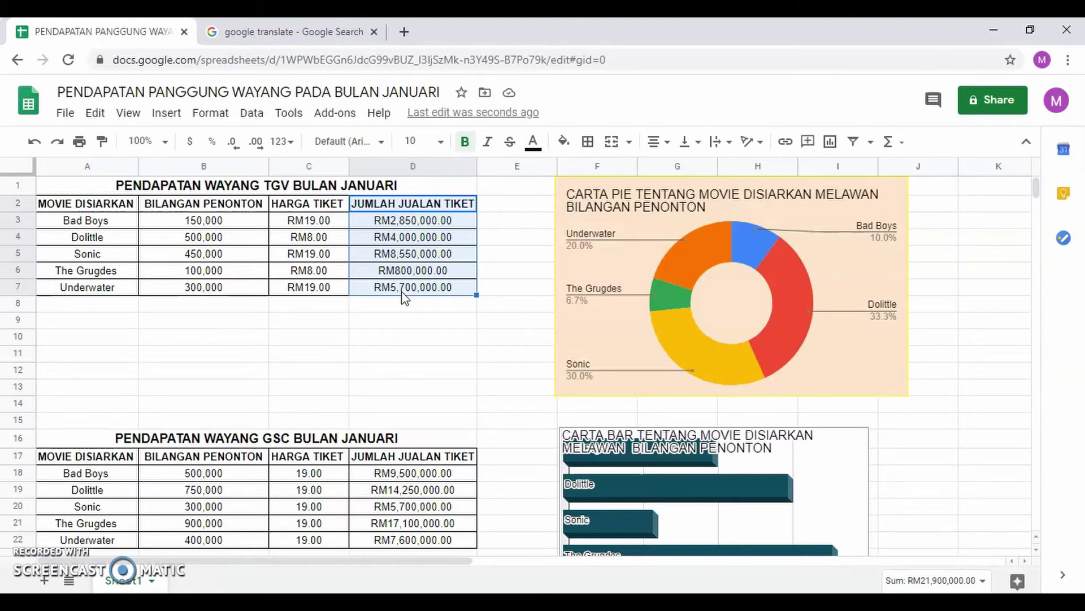
pyautogui.scroll(-2, 408, 320)
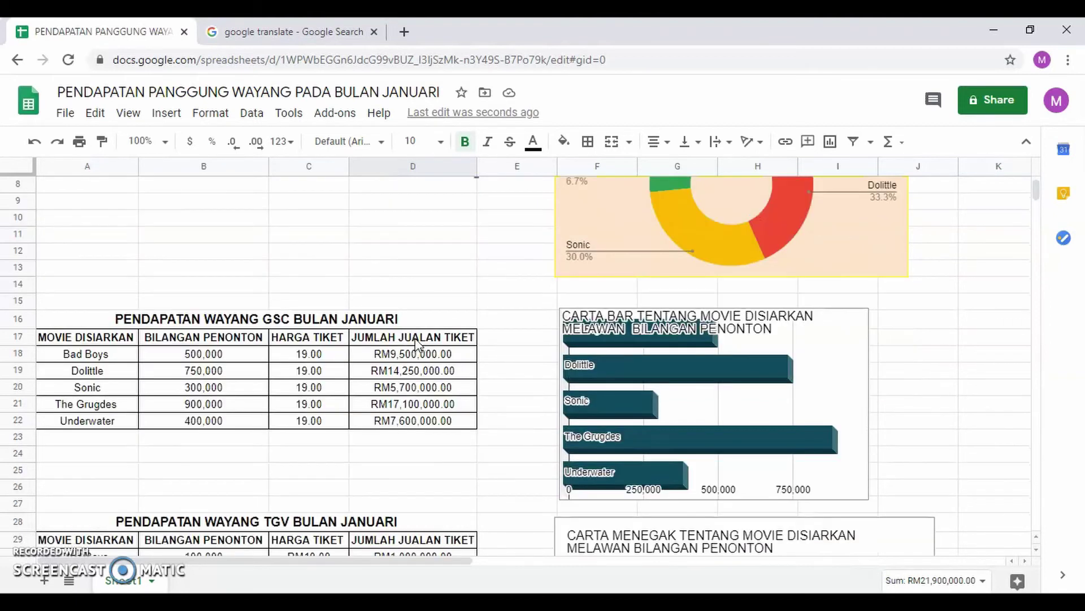
pyautogui.click(415, 341)
pyautogui.moveTo(413, 341); pyautogui.dragTo(417, 422)
pyautogui.scroll(-1, 416, 428)
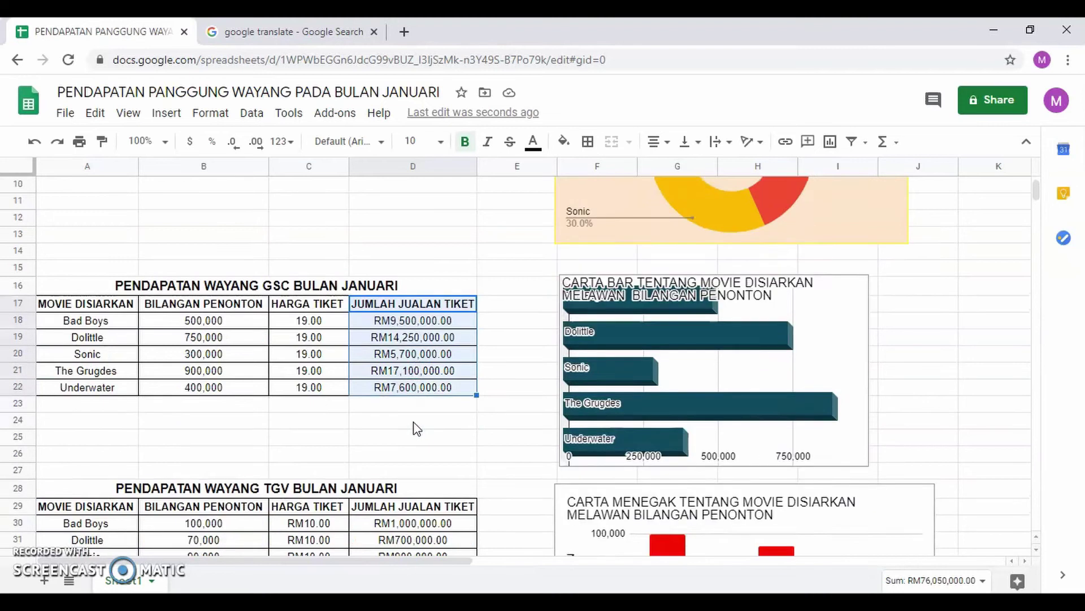
pyautogui.scroll(-3, 417, 429)
pyautogui.keyDown('ctrl'); pyautogui.click(410, 370); pyautogui.keyUp('ctrl')
pyautogui.moveTo(411, 373); pyautogui.dragTo(416, 461)
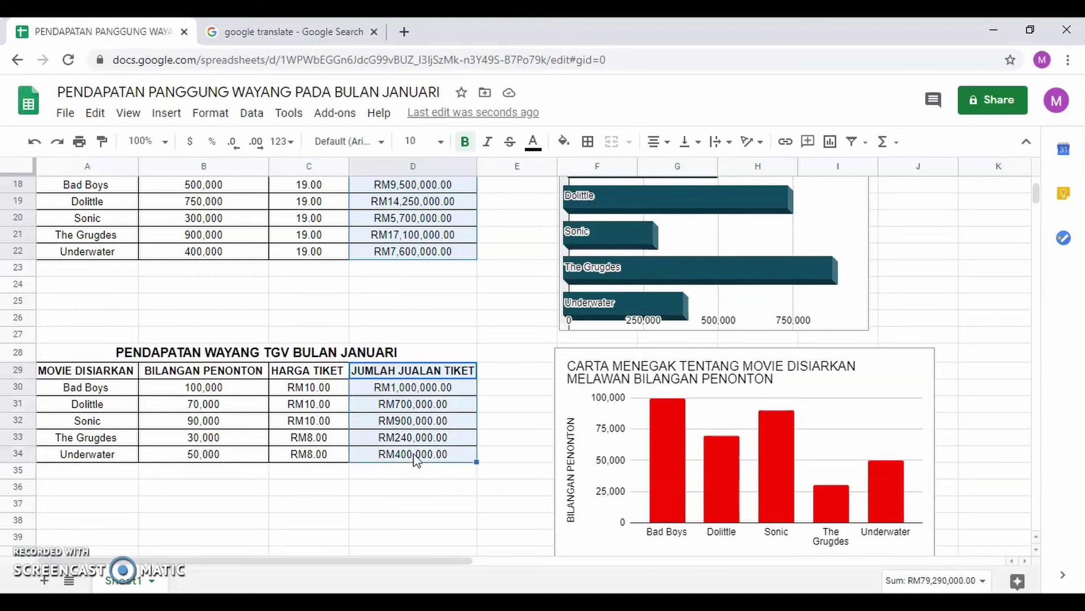
# Insert a chart from the three selected ticket sales ranges and change its type to Line chart.
pyautogui.scroll(6, 430, 452)
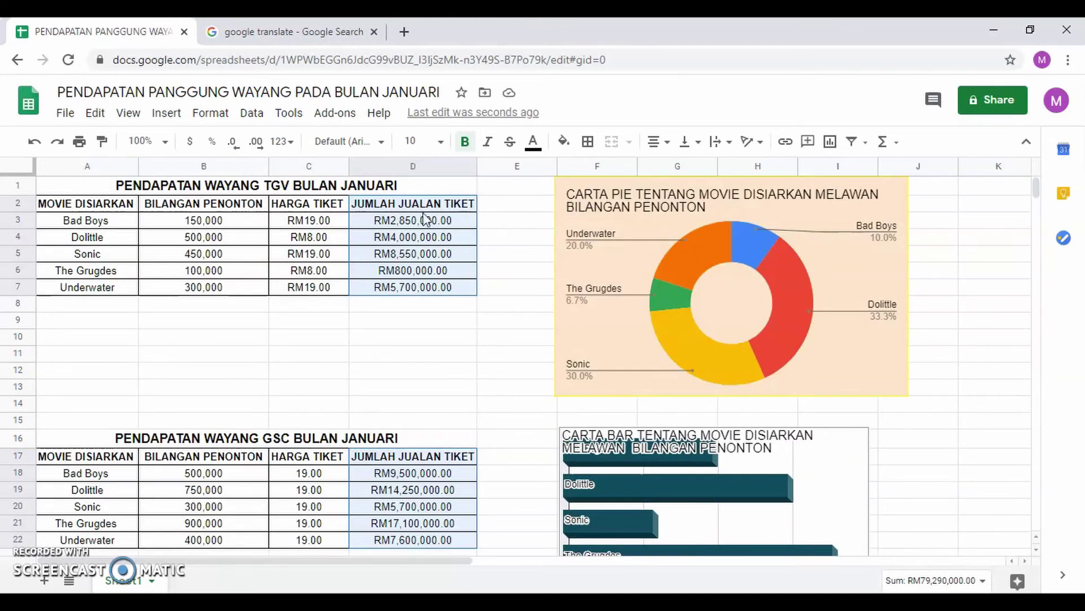
pyautogui.scroll(-6, 505, 294)
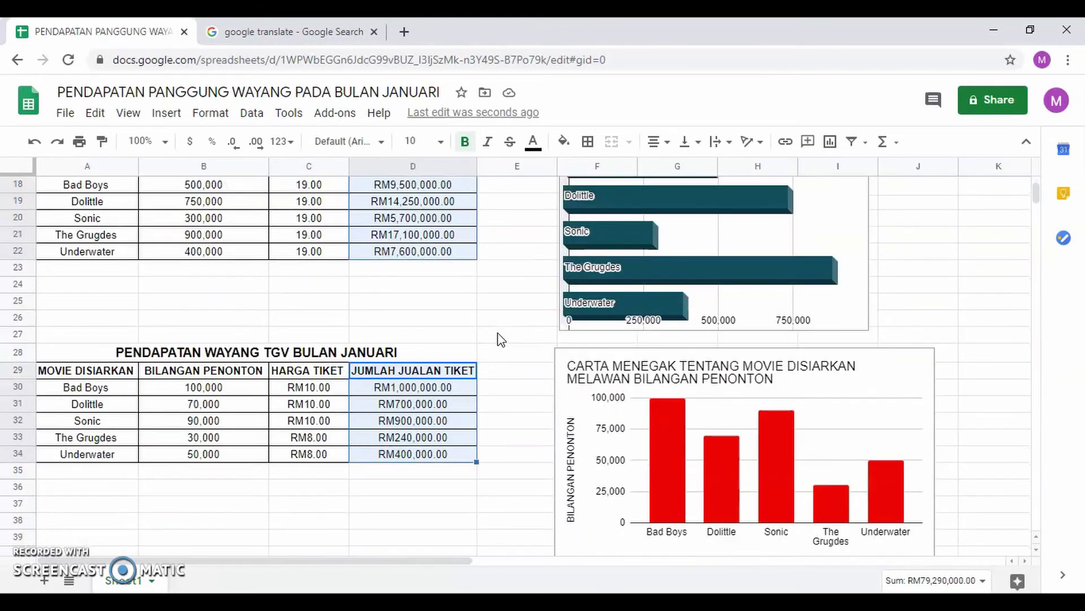
pyautogui.scroll(6, 502, 339)
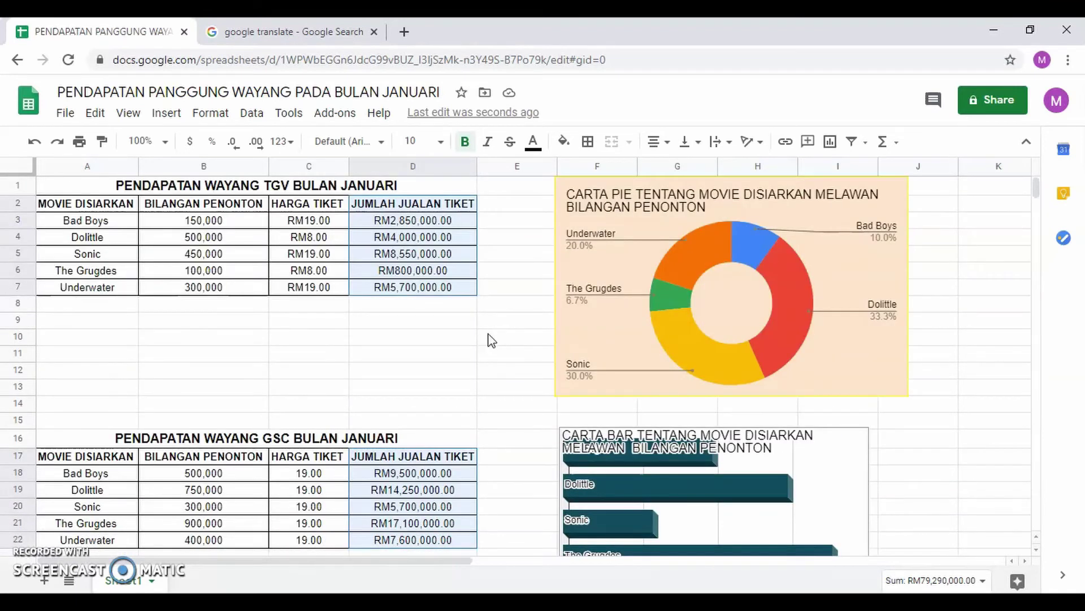
pyautogui.click(826, 148)
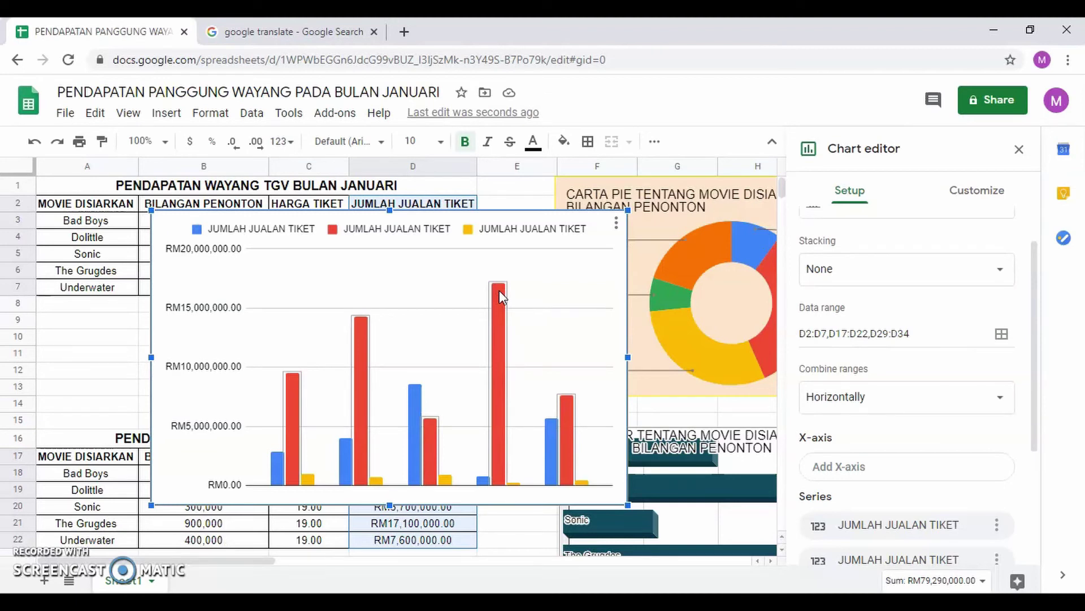
pyautogui.scroll(1, 942, 371)
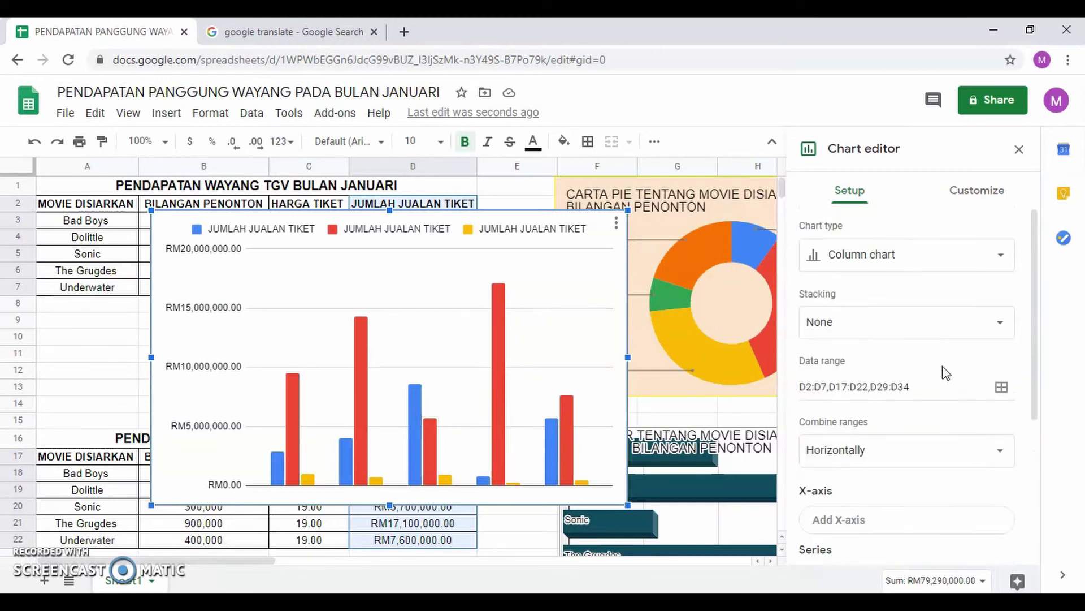
pyautogui.click(932, 258)
pyautogui.click(831, 328)
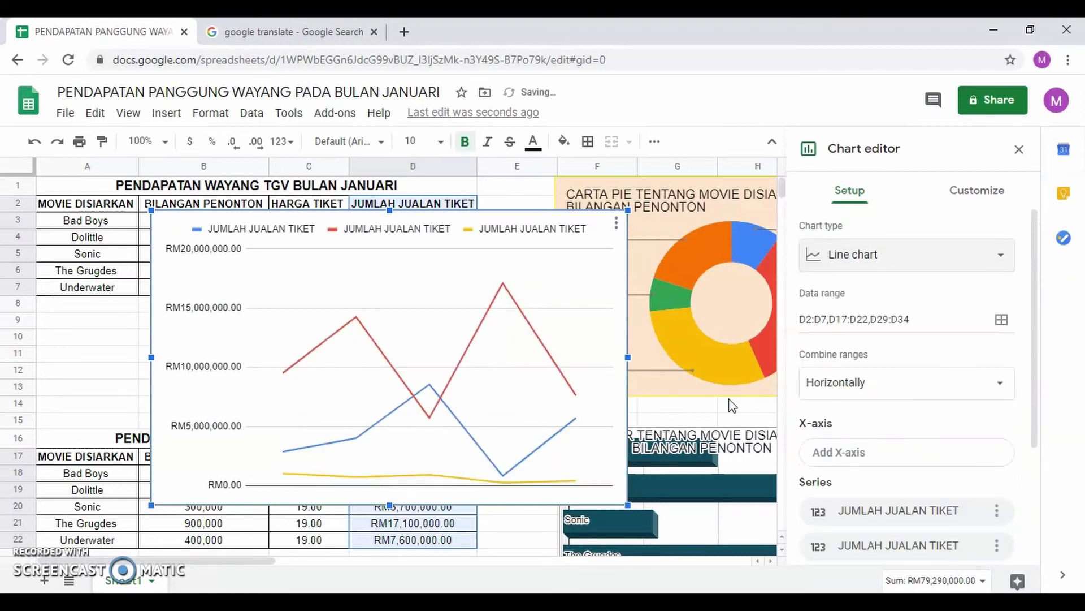
pyautogui.scroll(-3, 669, 415)
pyautogui.scroll(3, 670, 415)
# Rename the line chart's first legend entry, for the blue series, to WAYANG TGV.
pyautogui.click(298, 235)
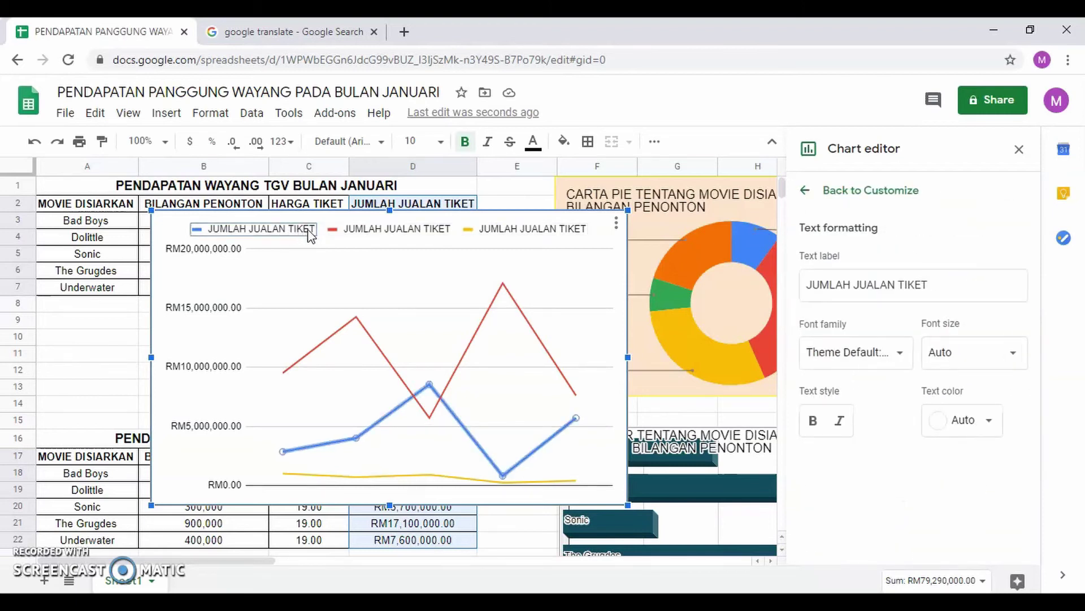
pyautogui.click(309, 229)
pyautogui.press('BackSpace')
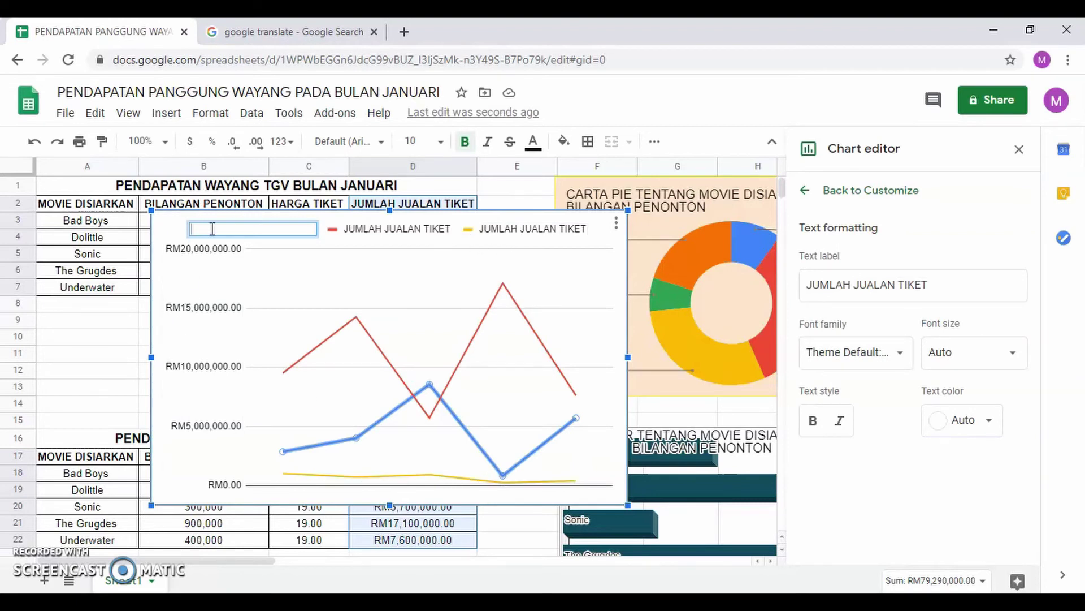
pyautogui.write('WAYANG TGV')
pyautogui.press('Return')
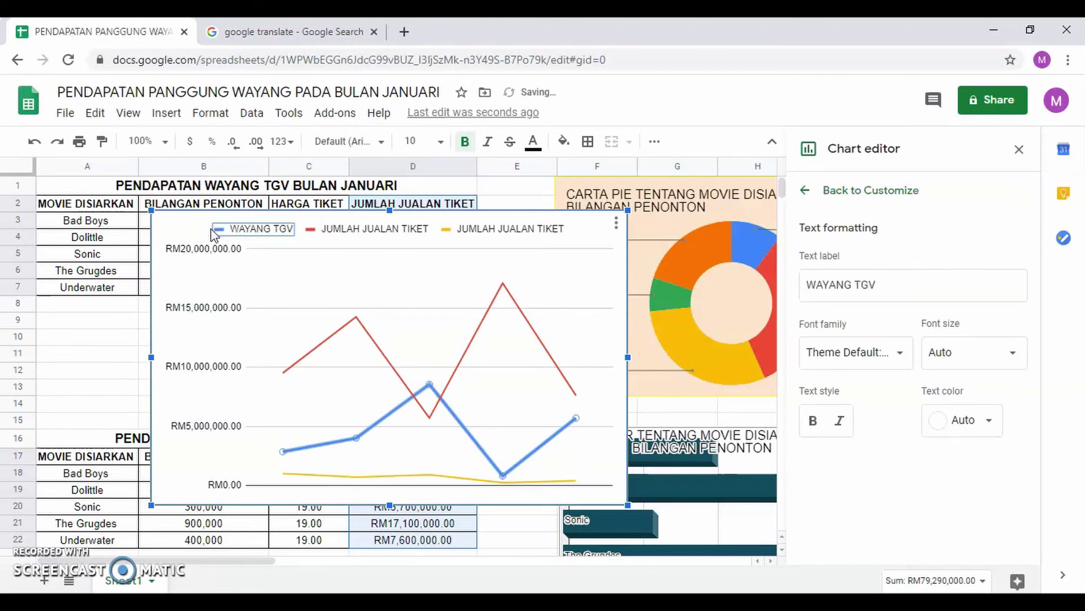
# Format the WAYANG TGV legend label with font size 14 and black text.
pyautogui.click(941, 352)
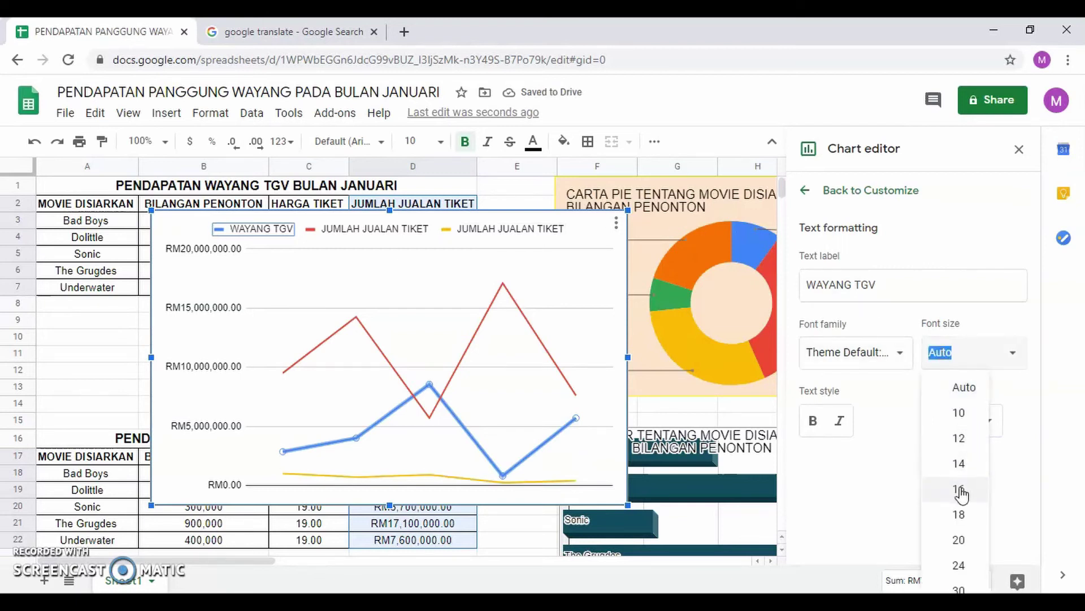
pyautogui.click(955, 465)
pyautogui.click(964, 419)
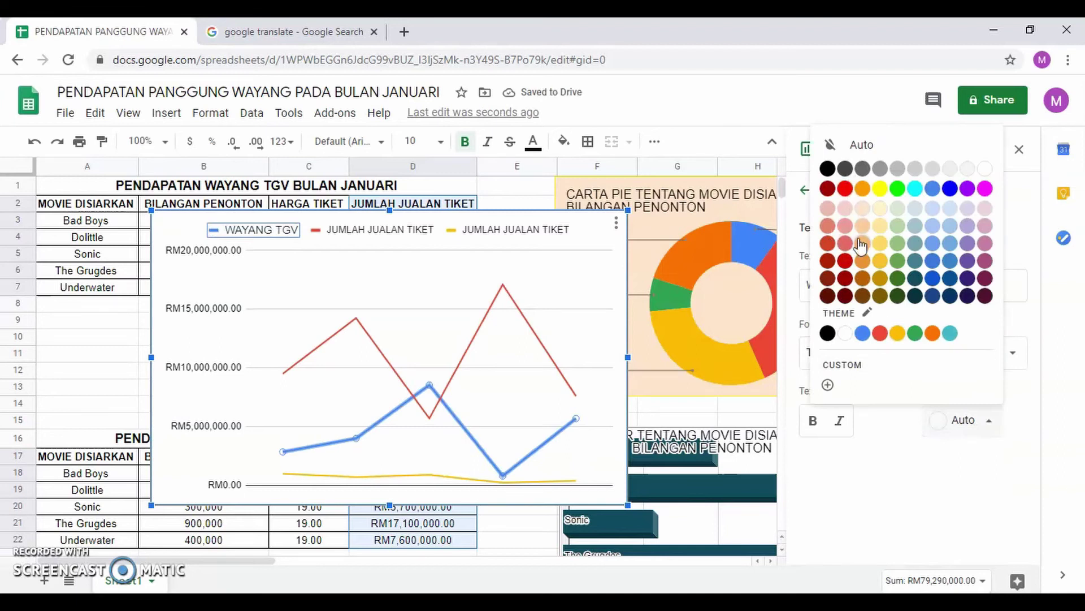
pyautogui.click(828, 169)
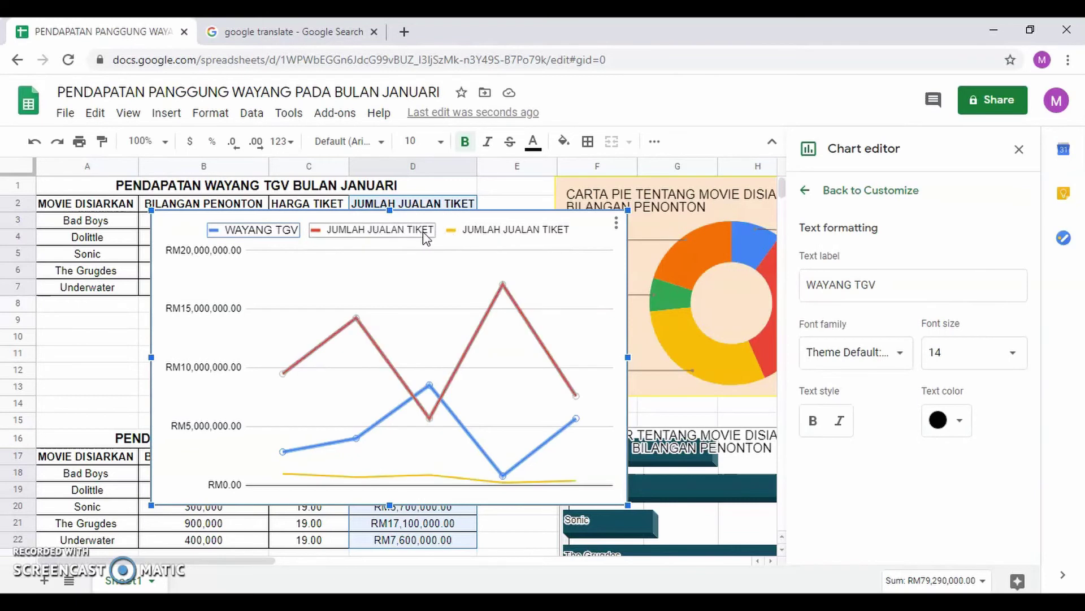
# Turn on major ticks and minor ticks for the line chart's vertical axis.
pyautogui.click(903, 193)
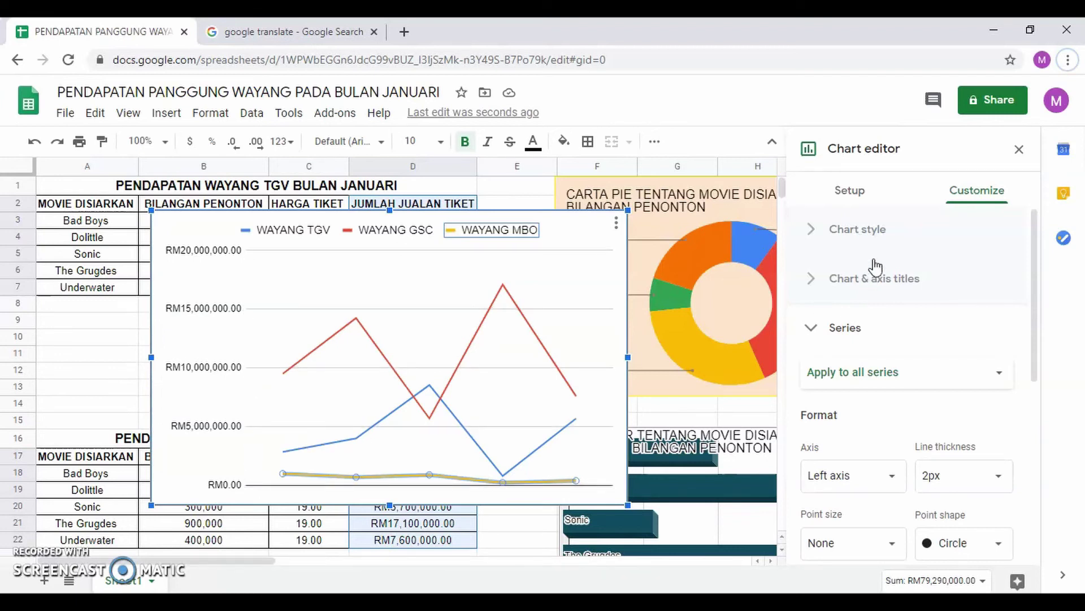
pyautogui.scroll(-6, 909, 235)
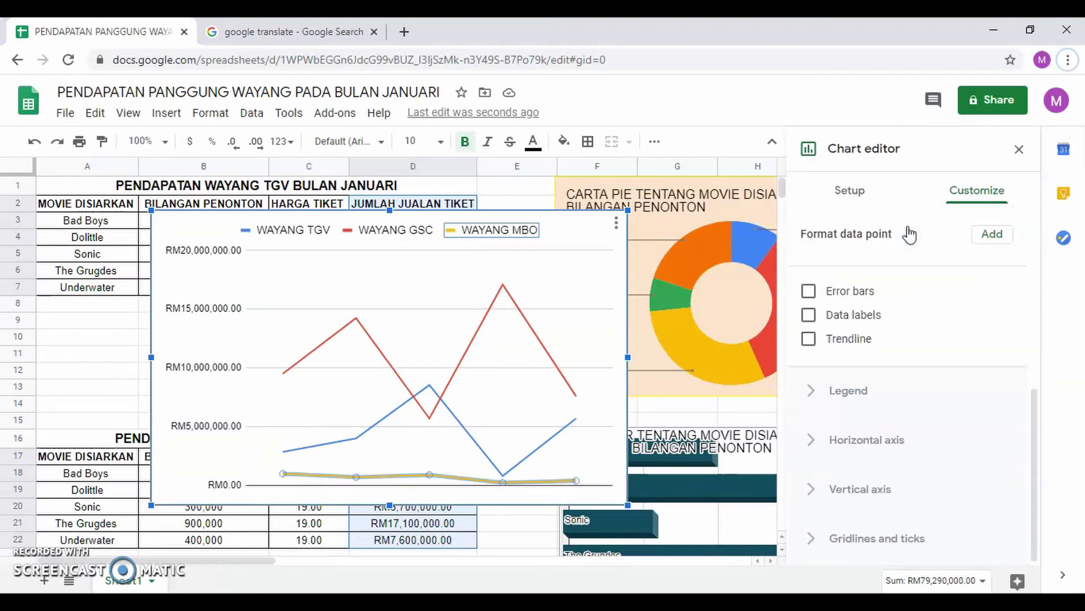
pyautogui.click(870, 540)
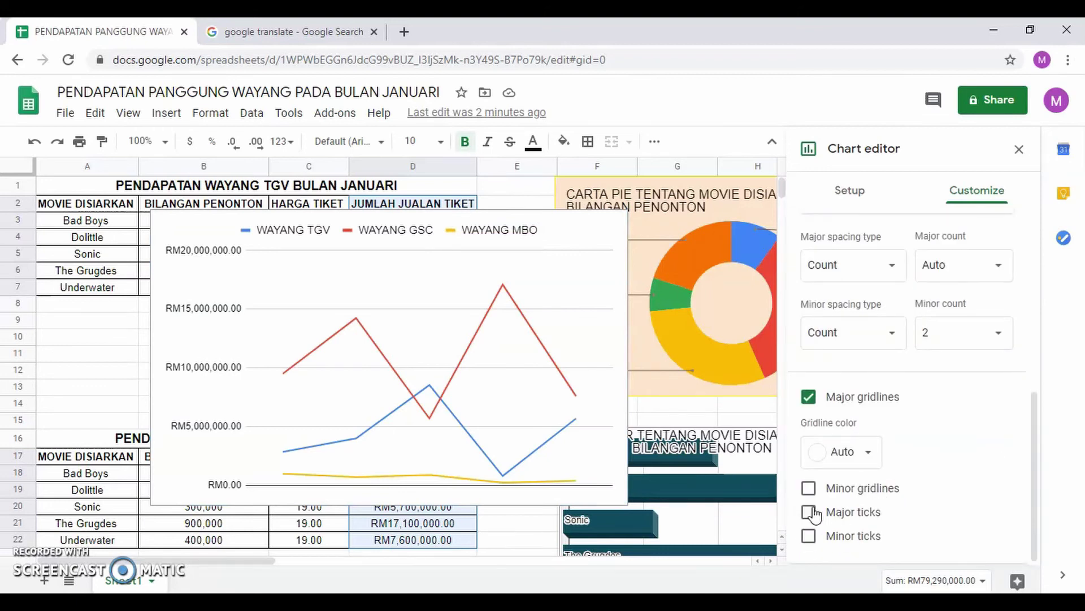
pyautogui.click(809, 512)
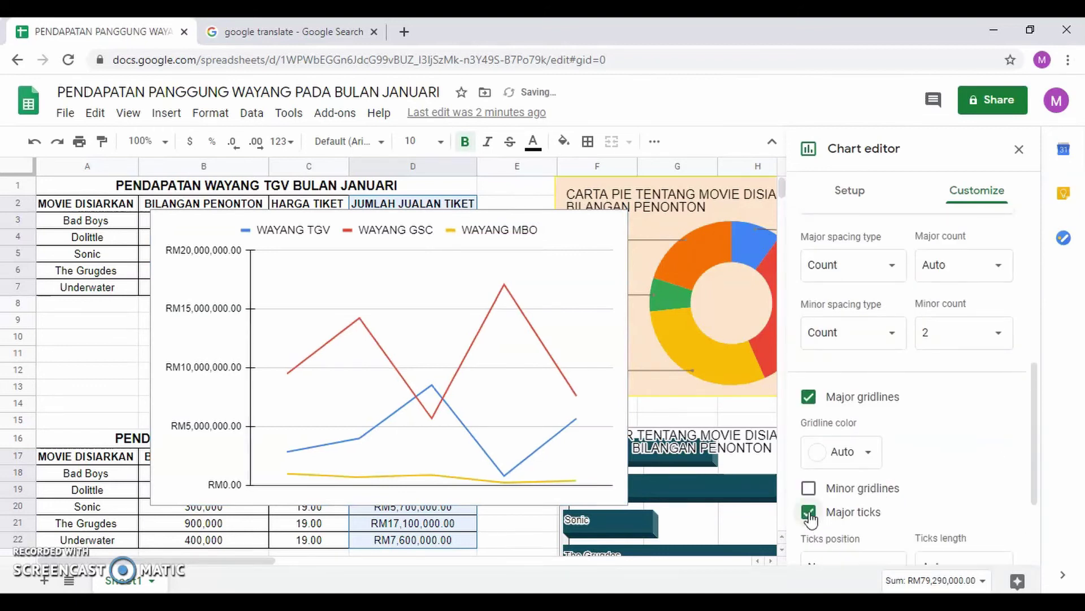
pyautogui.scroll(-3, 810, 519)
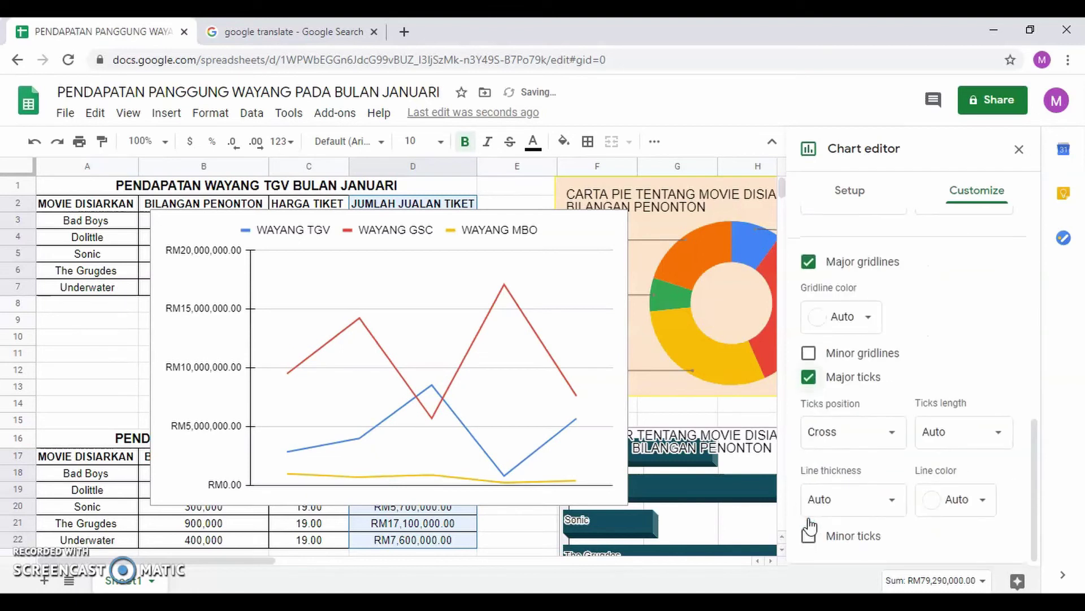
pyautogui.click(809, 535)
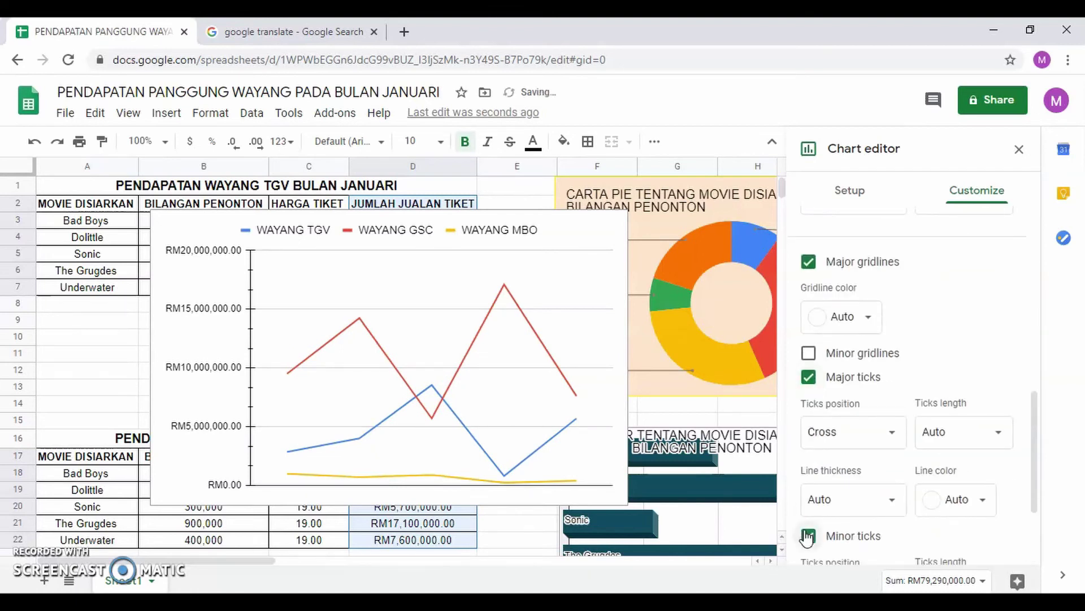
# Try scale factors of 100 and 1,000,000 on the line chart's vertical axis and set it back to Default.
pyautogui.scroll(5, 930, 492)
pyautogui.scroll(5, 923, 469)
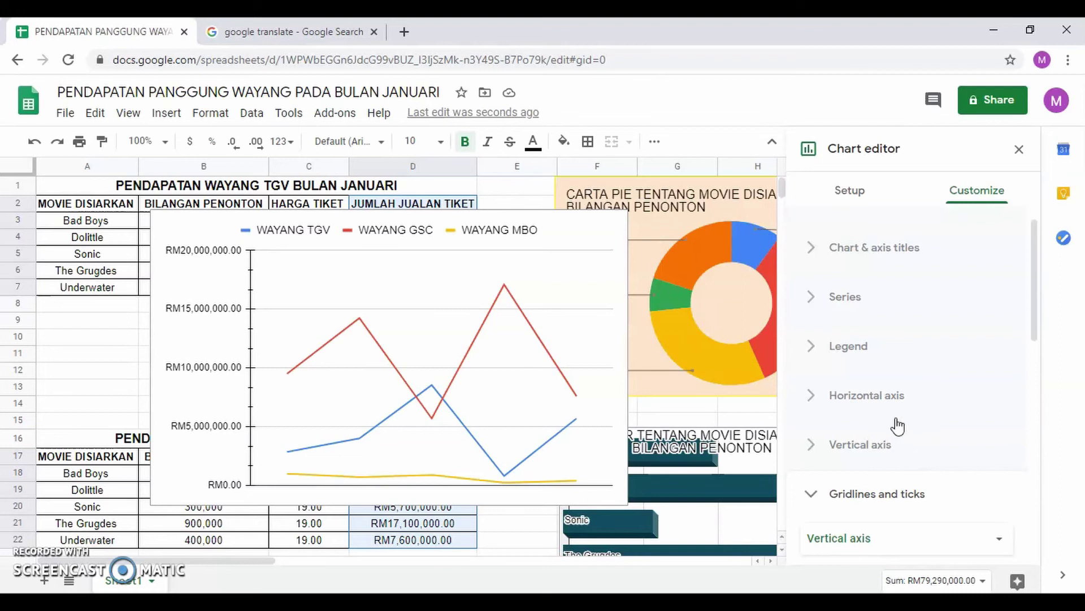
pyautogui.click(894, 446)
pyautogui.scroll(-5, 899, 452)
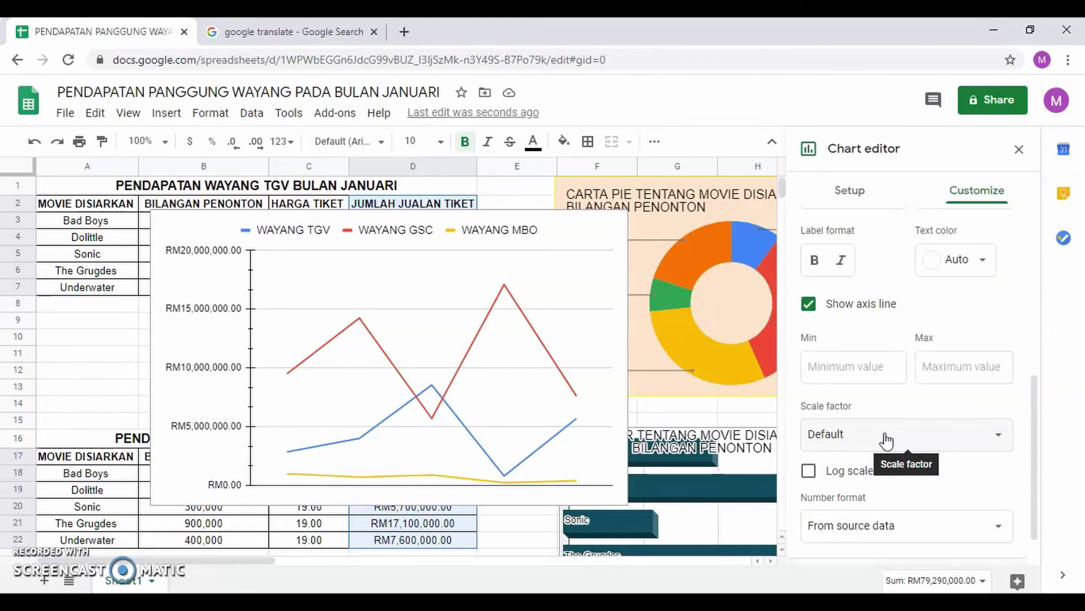
pyautogui.click(886, 441)
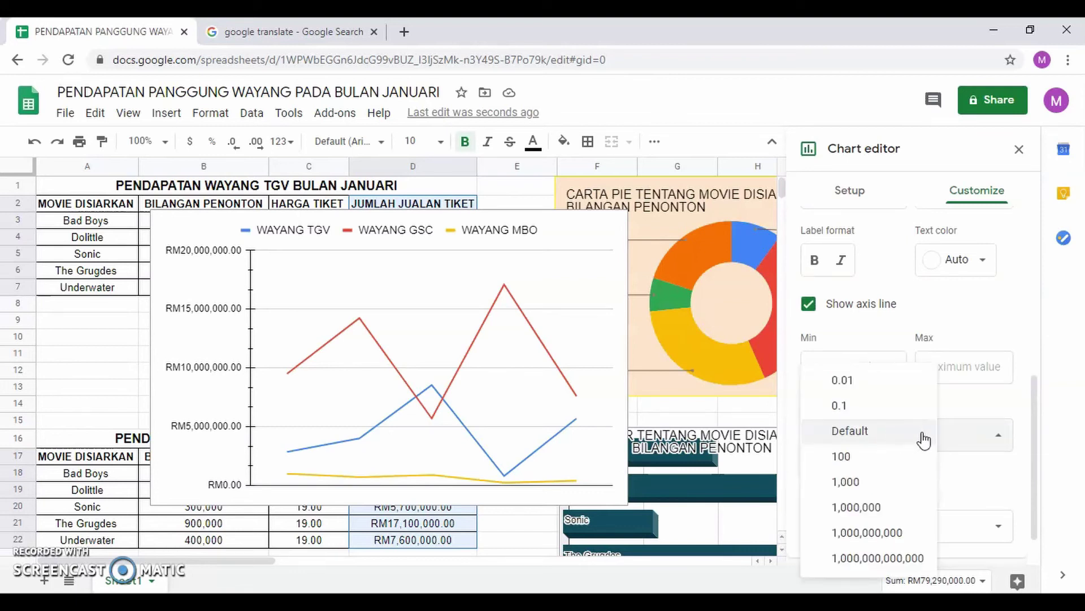
pyautogui.click(861, 460)
pyautogui.click(868, 444)
pyautogui.click(865, 483)
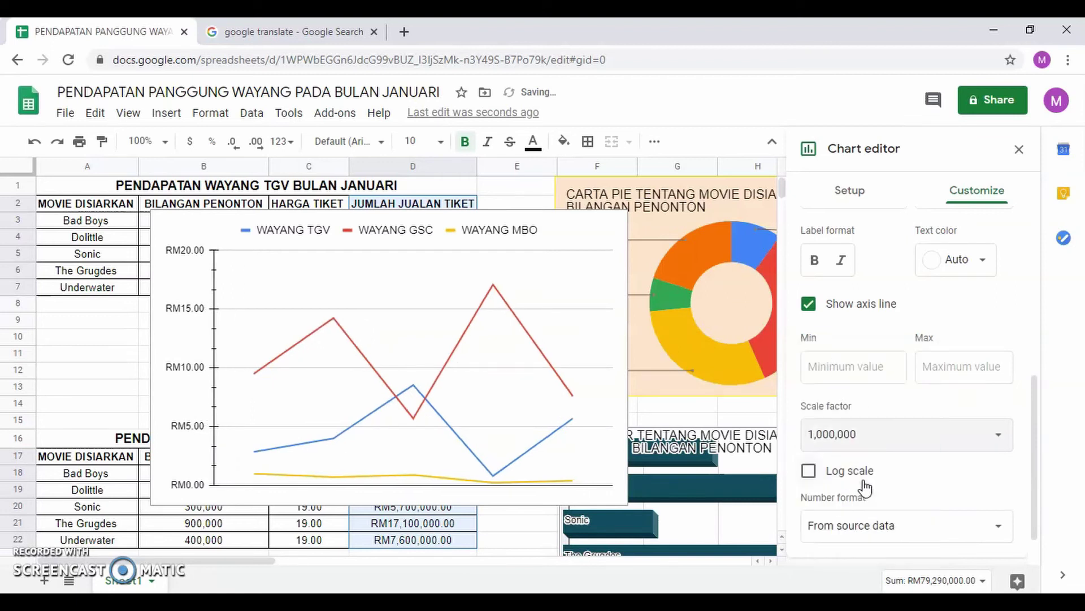
pyautogui.click(867, 435)
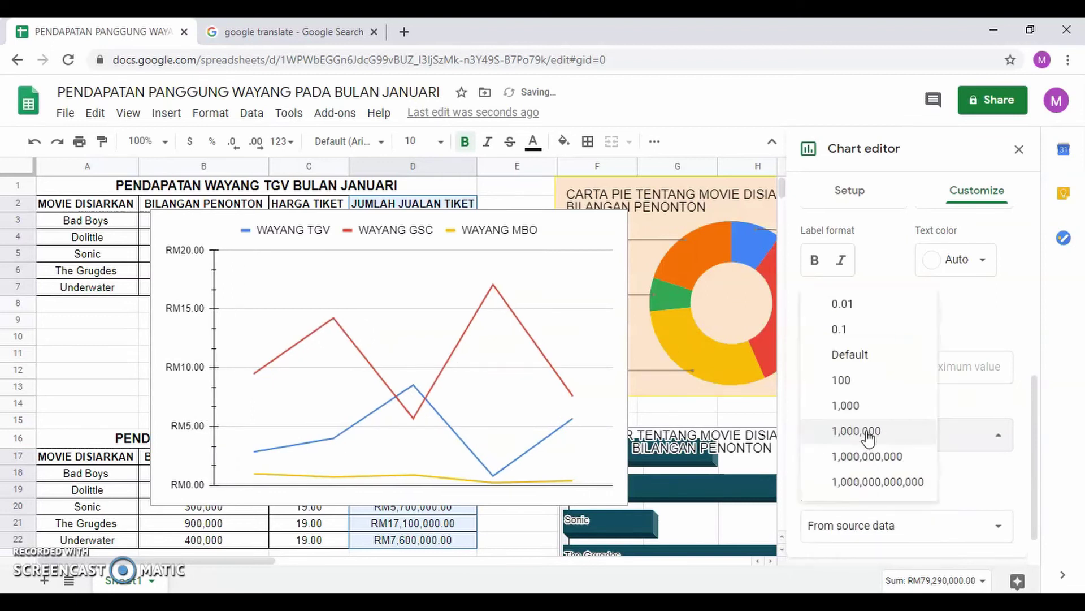
pyautogui.click(865, 358)
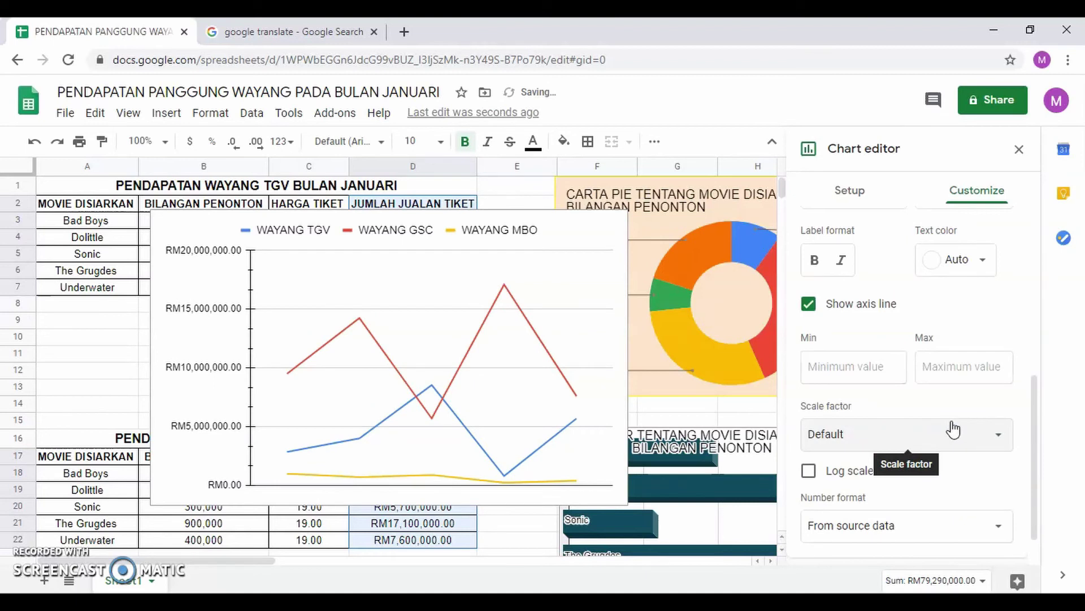
# Finish editing the line chart and shrink it slightly in width and height from its lower-right corner.
pyautogui.click(1019, 149)
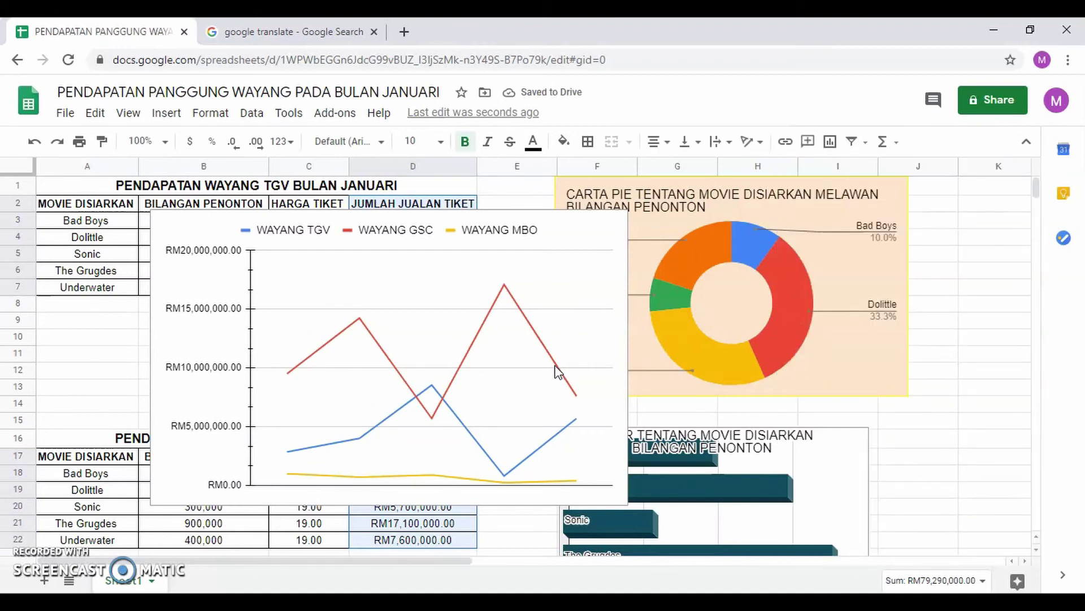
pyautogui.click(610, 291)
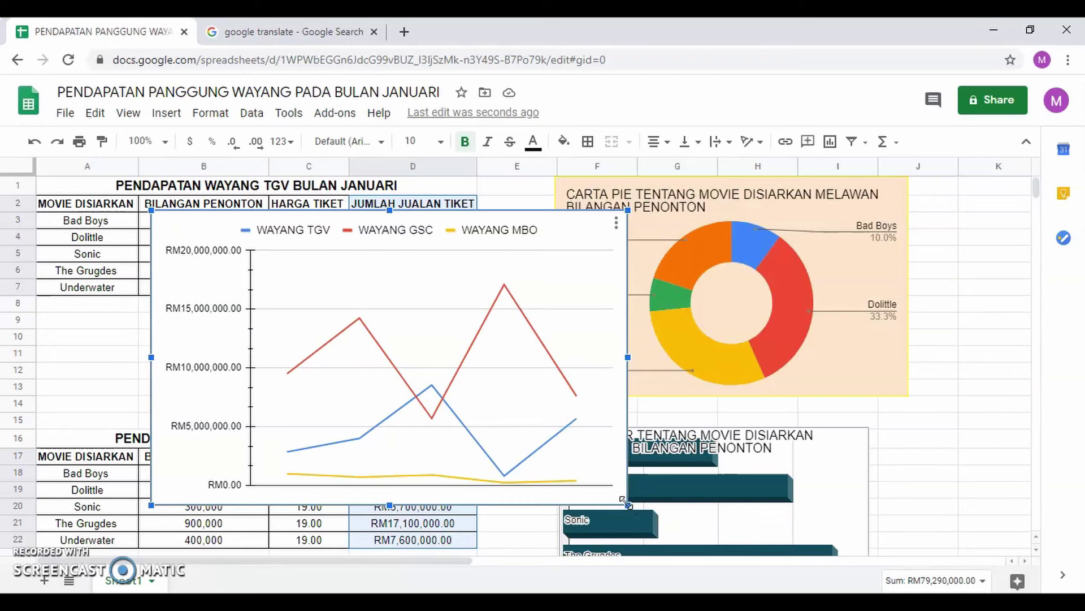
pyautogui.moveTo(625, 501); pyautogui.dragTo(588, 454)
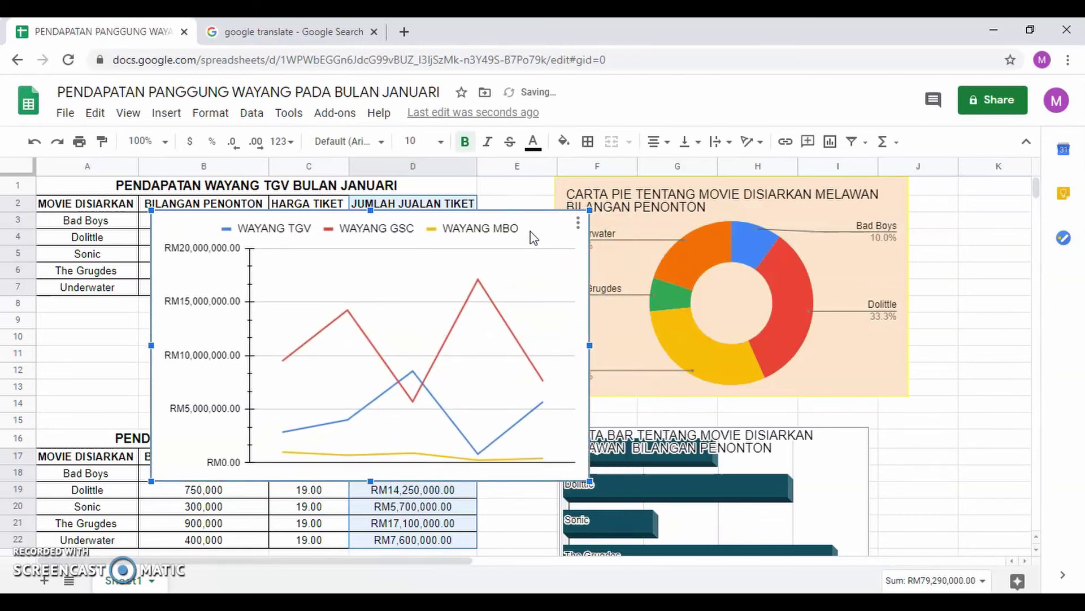
# Move the line chart down the sheet into the empty area below the lower TGV table.
pyautogui.moveTo(531, 237); pyautogui.dragTo(477, 419)
pyautogui.scroll(-3, 448, 511)
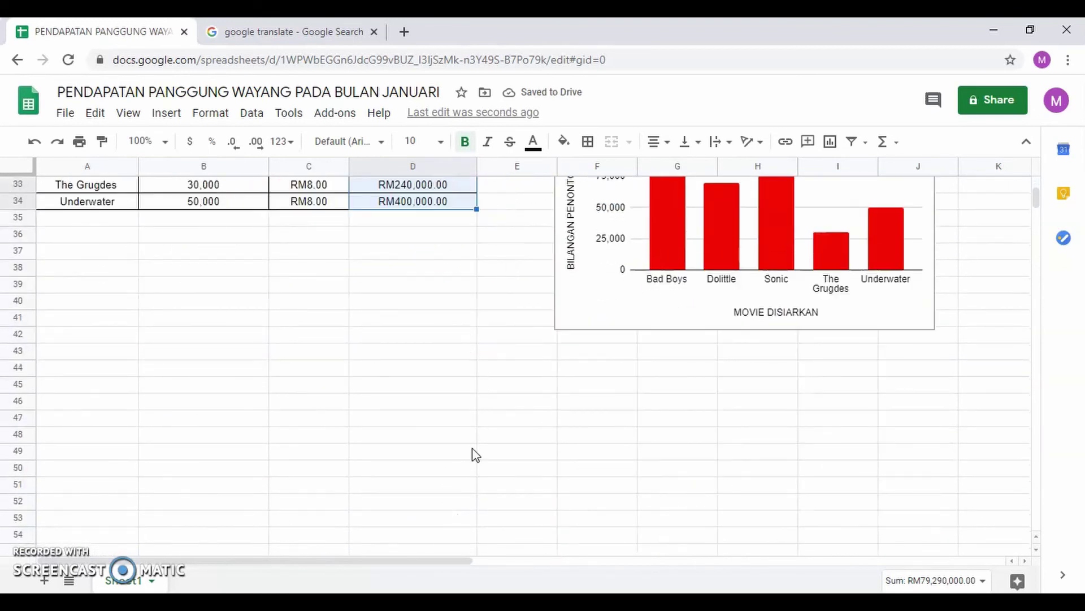
pyautogui.moveTo(484, 297); pyautogui.dragTo(419, 577)
pyautogui.scroll(-1, 424, 581)
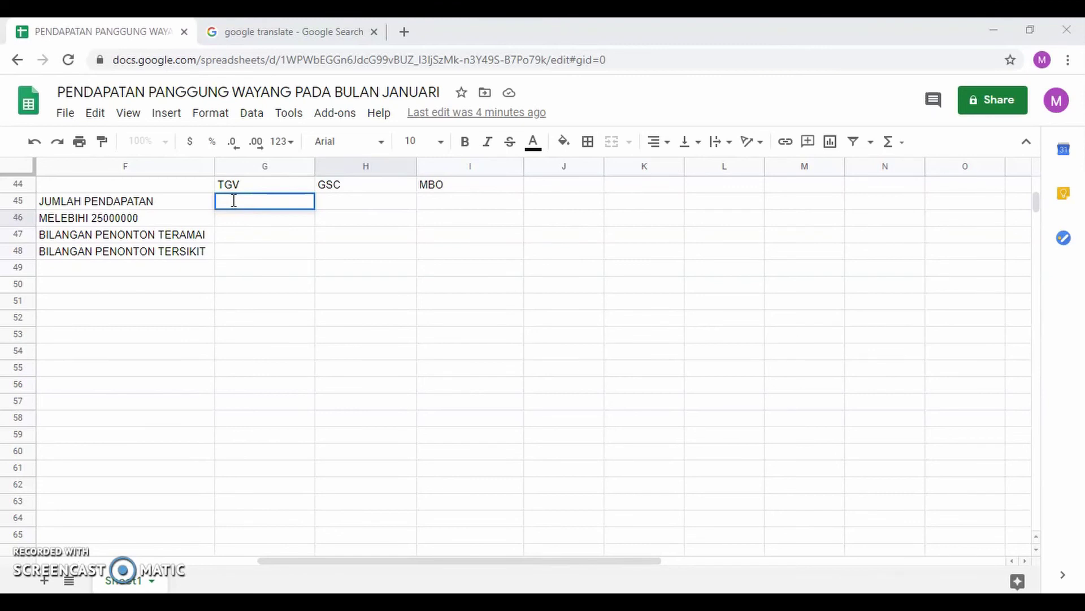
# Total TGV's ticket sales D3:D7 with ARRAYFORMULA and SUM in its JUMLAH PENDAPATAN cell G45, and select the GSC cell beside it.
pyautogui.write('=ARRAYFORMULA(SUM(')
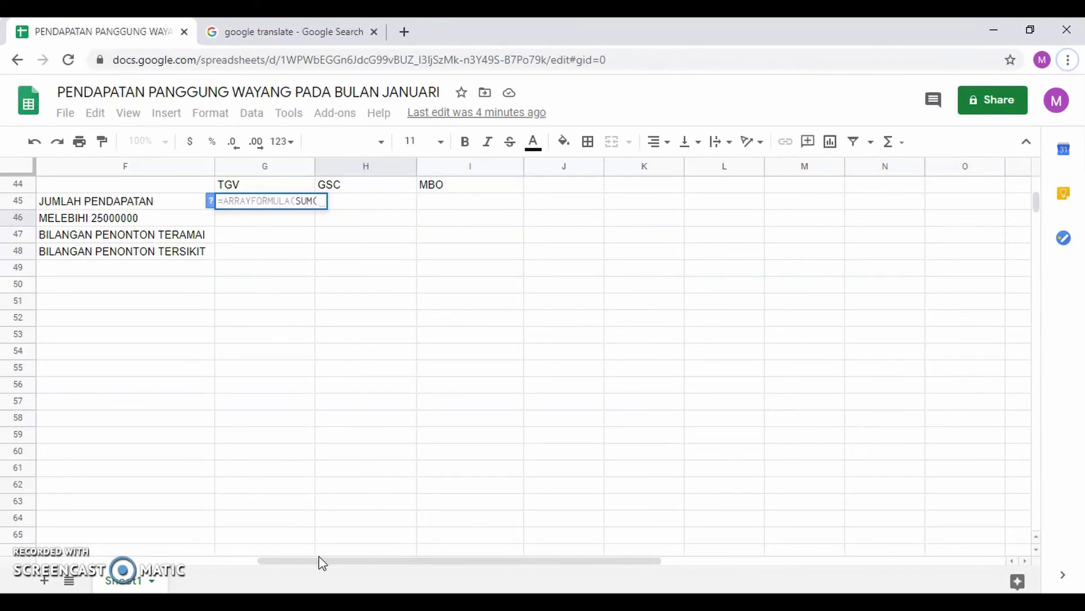
pyautogui.moveTo(323, 565); pyautogui.dragTo(93, 509)
pyautogui.scroll(5, 189, 464)
pyautogui.scroll(9, 189, 464)
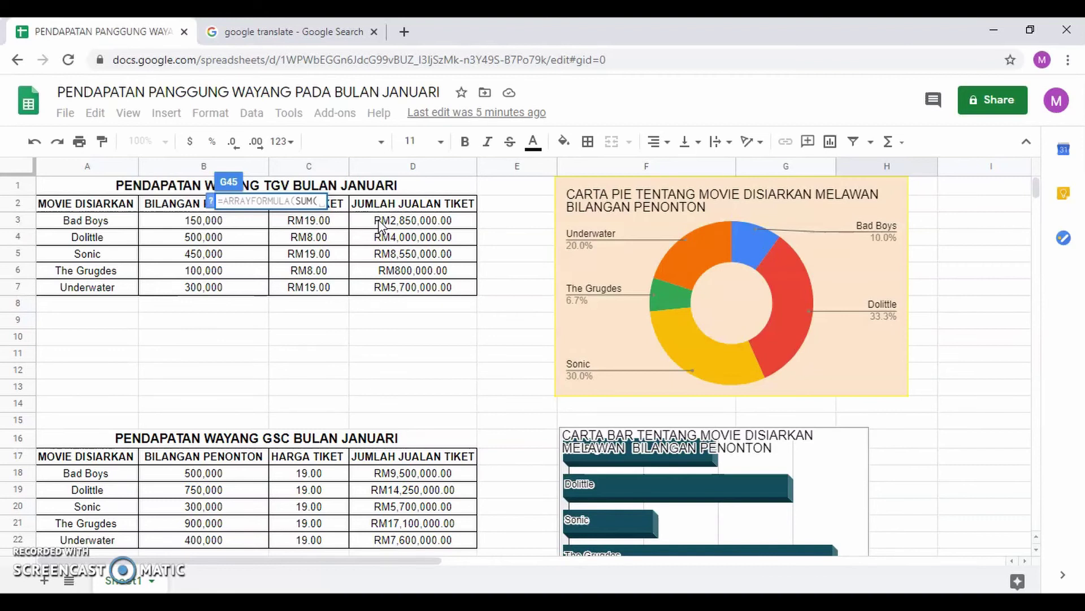
pyautogui.moveTo(379, 224); pyautogui.dragTo(394, 287)
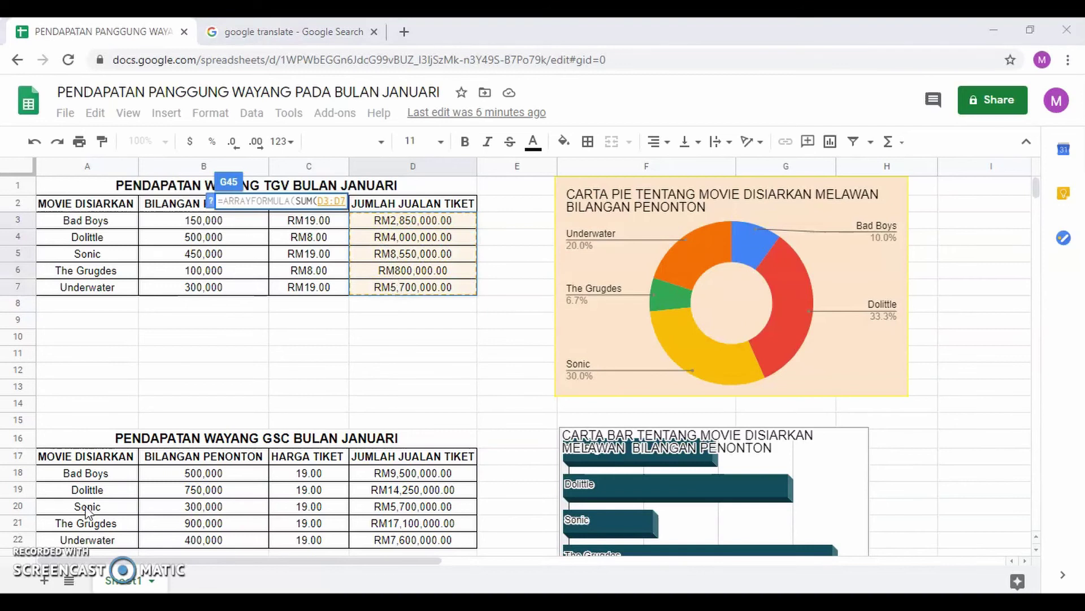
pyautogui.click(344, 201)
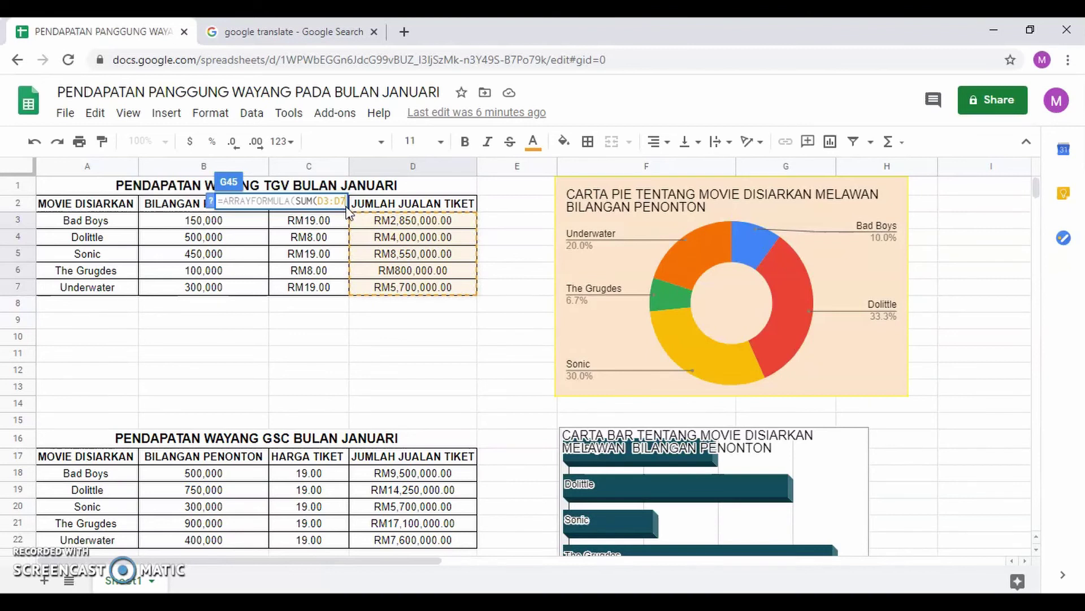
pyautogui.press('Return')
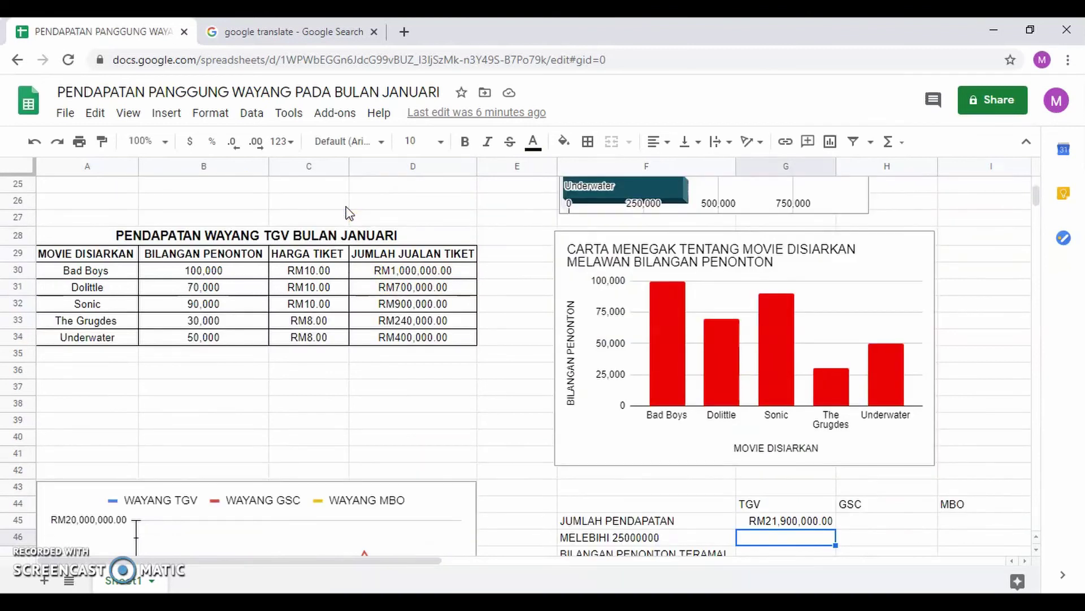
pyautogui.scroll(-2, 455, 334)
pyautogui.moveTo(442, 566); pyautogui.dragTo(549, 547)
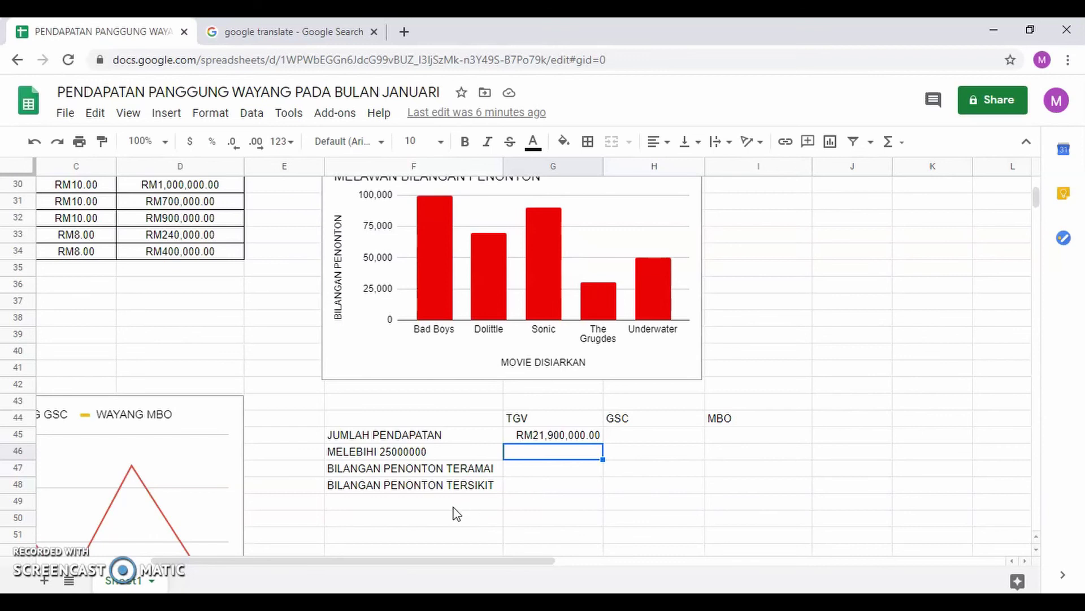
pyautogui.click(618, 441)
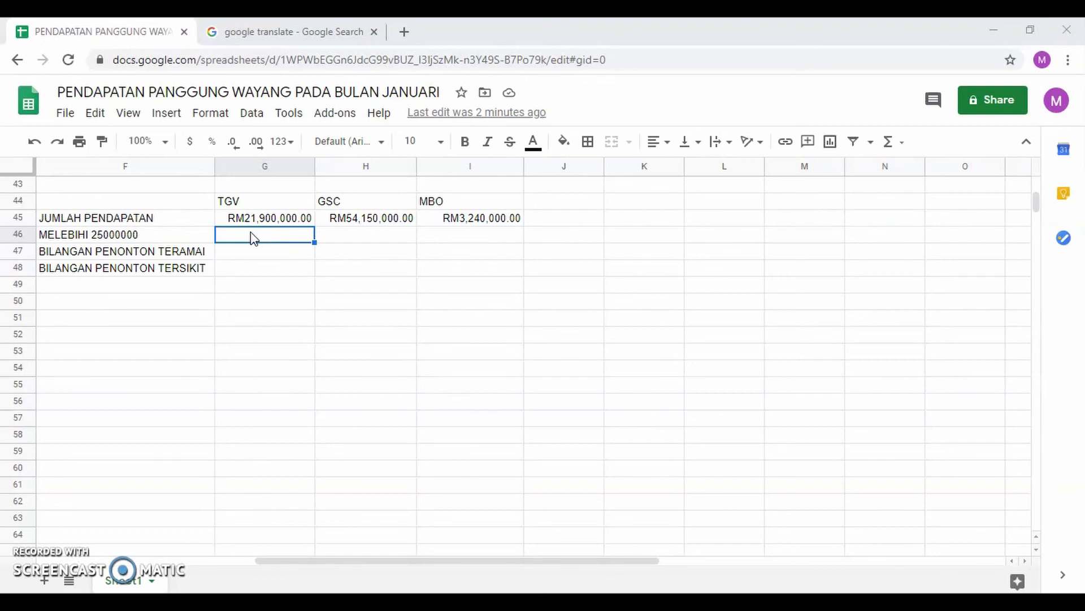
# Fill the MELEBIHI 25000000 row from G46 with =ARRAYFORMULA(IF(G45:I45>25000000,"YES","NO")).
pyautogui.write('=ARRAYFORMULA(IF(>25000000,"YES","NO"))')
pyautogui.click(314, 237)
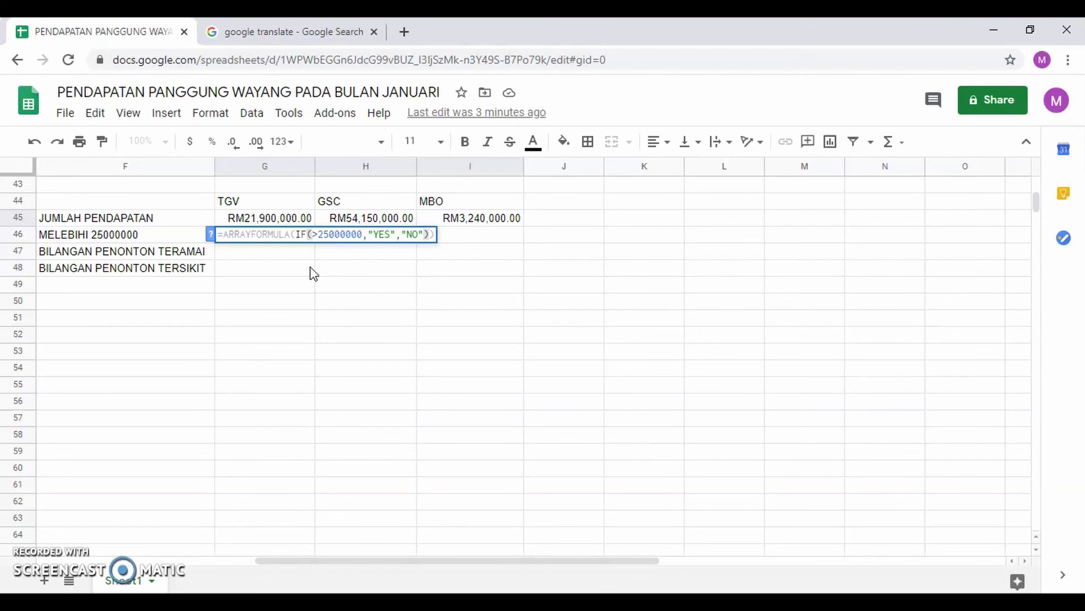
pyautogui.click(266, 221)
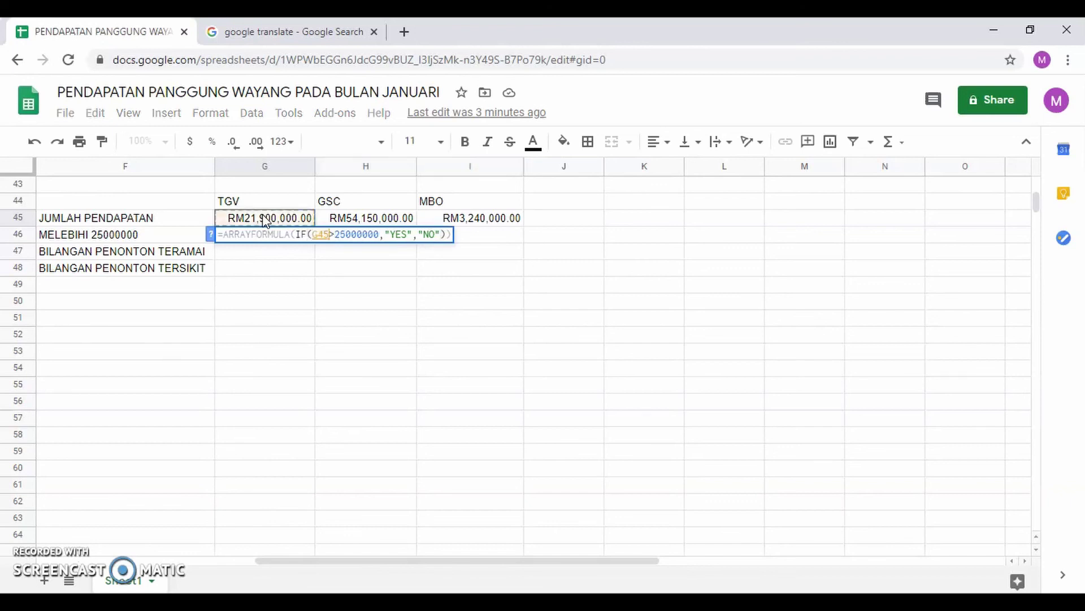
pyautogui.moveTo(266, 221); pyautogui.dragTo(452, 218)
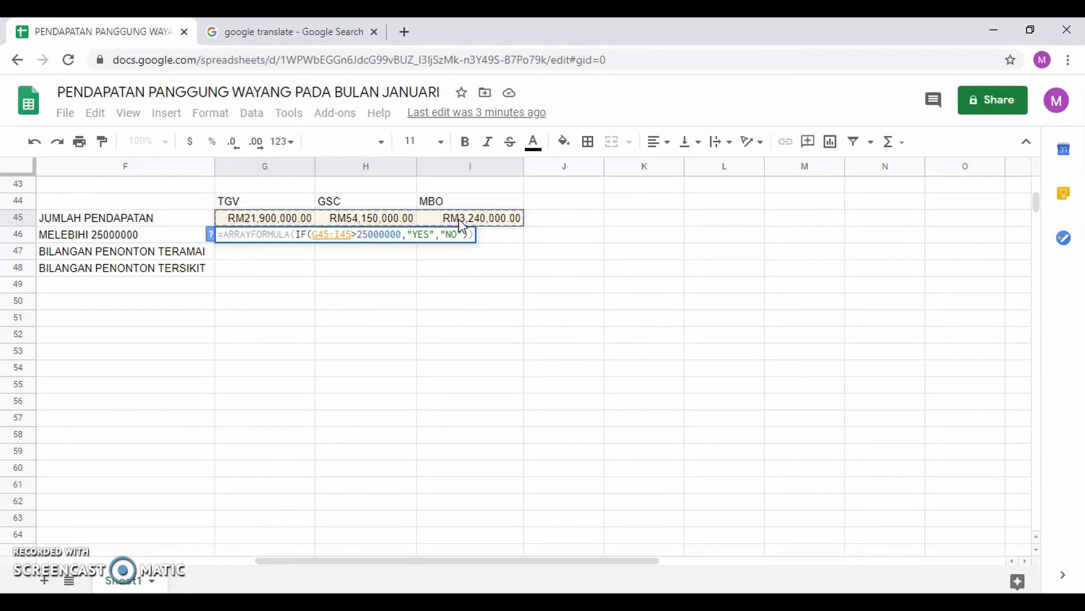
pyautogui.write('>25000000,"YES","NO"')
pyautogui.press('Return')
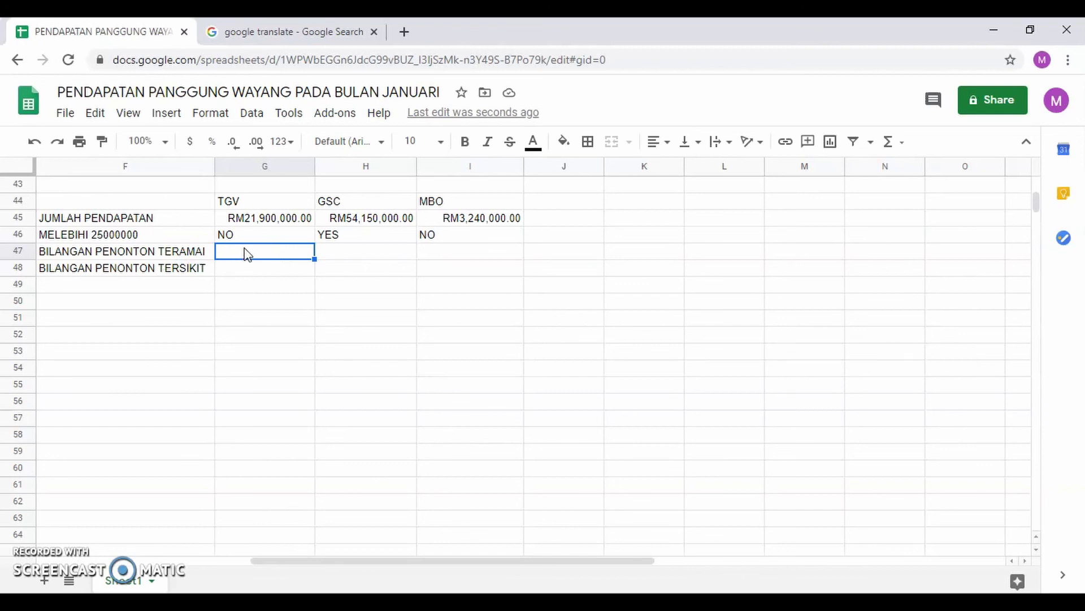
# Enter =MAX(B2:B7) in G47 as TGV's BILANGAN PENONTON TERAMAI, using the first table's audience column.
pyautogui.click(901, 143)
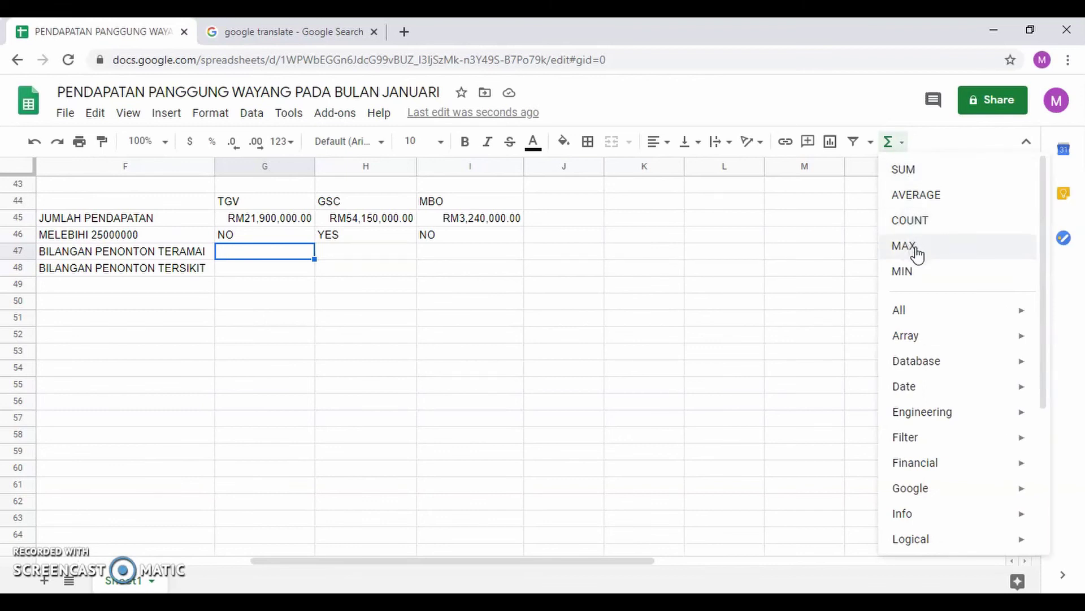
pyautogui.click(916, 253)
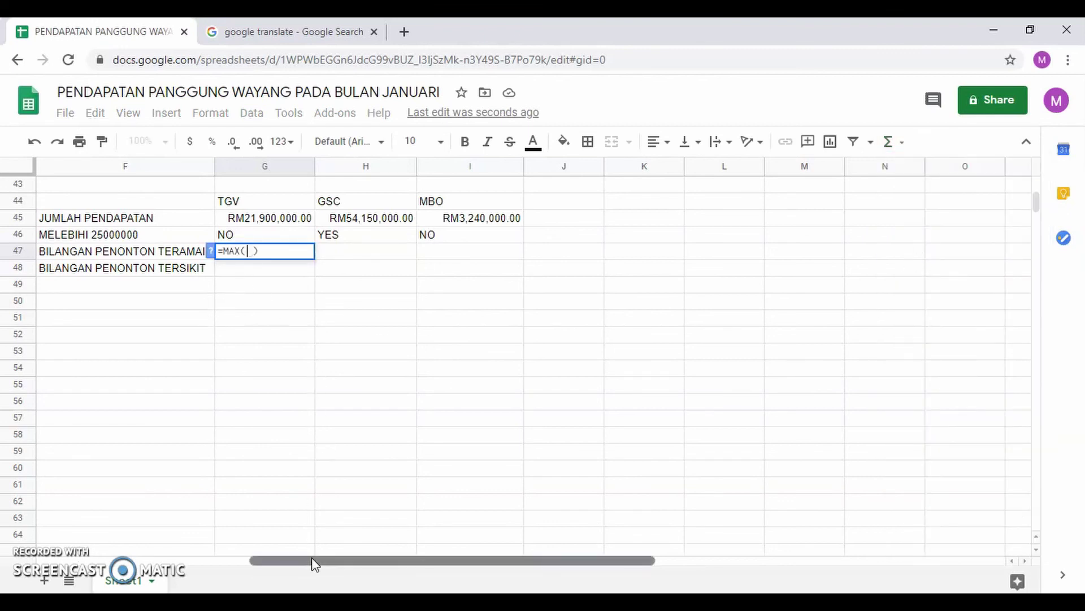
pyautogui.moveTo(314, 563); pyautogui.dragTo(101, 542)
pyautogui.scroll(3, 179, 462)
pyautogui.scroll(12, 178, 462)
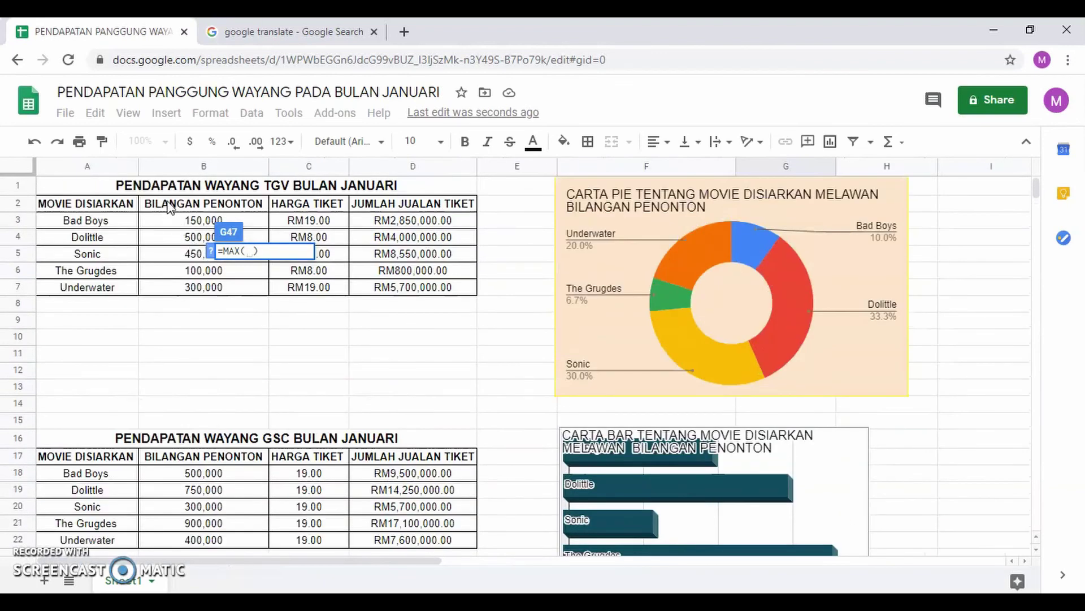
pyautogui.click(168, 207)
pyautogui.moveTo(171, 214); pyautogui.dragTo(189, 291)
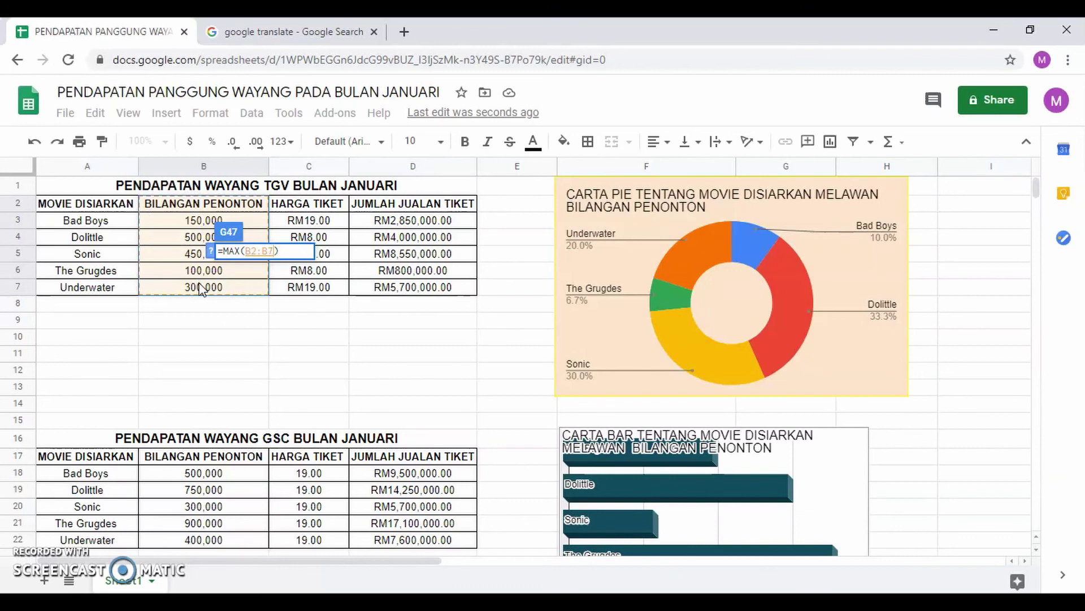
pyautogui.press('Return')
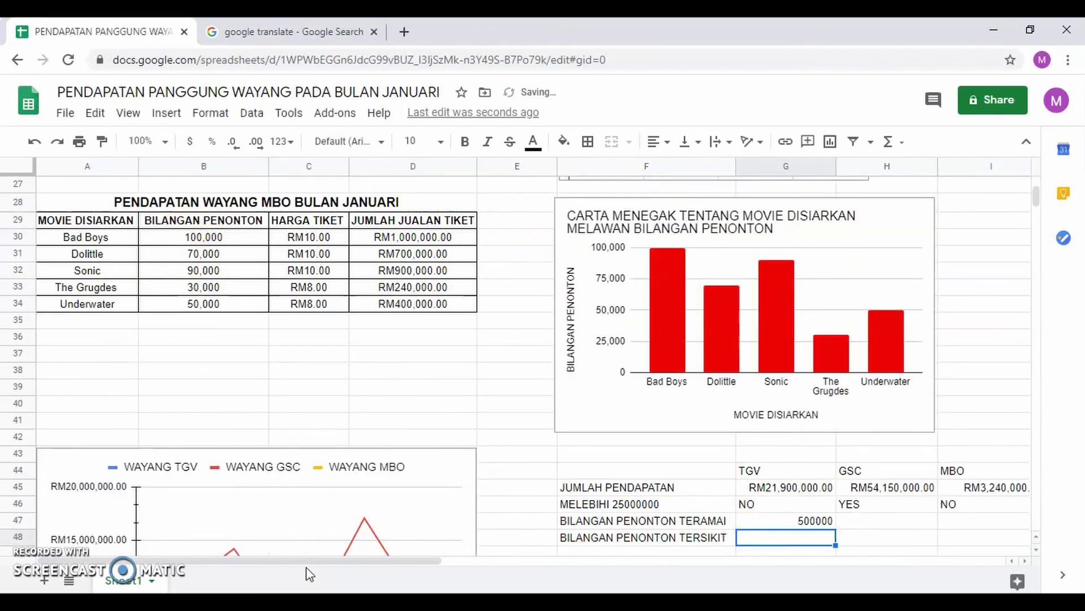
# Enter =MIN(B2:B7) in G48 as TGV's BILANGAN PENONTON TERSIKIT, using the first table's audience column.
pyautogui.moveTo(336, 569); pyautogui.dragTo(442, 571)
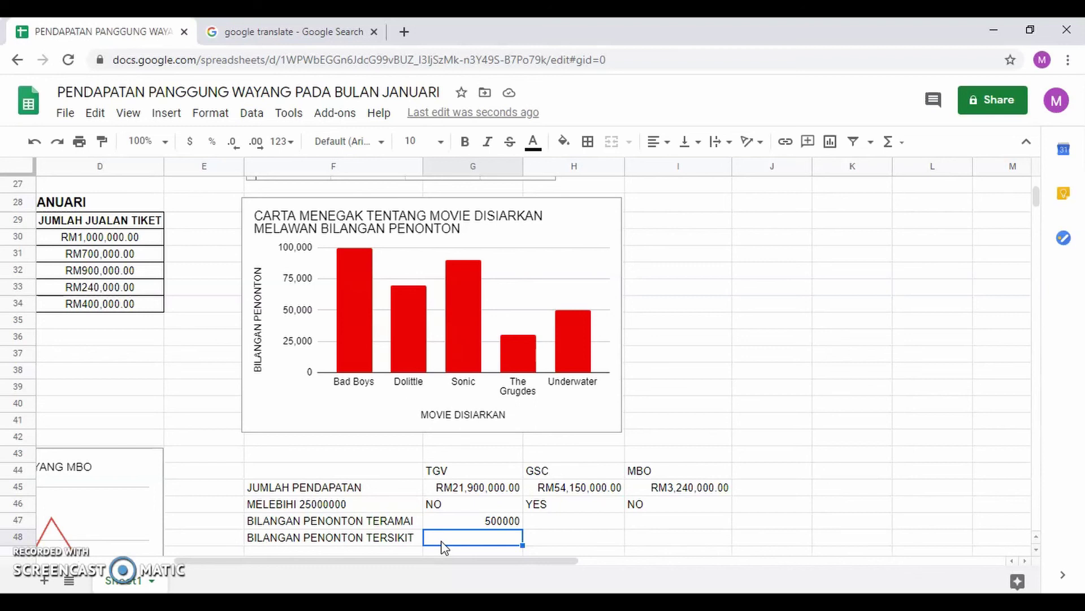
pyautogui.click(896, 142)
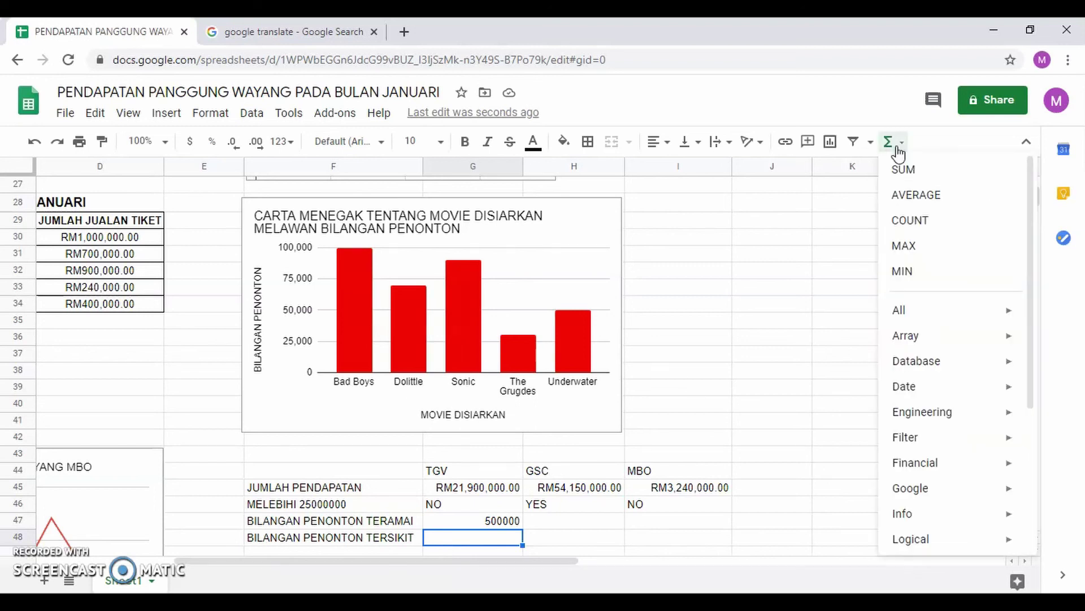
pyautogui.click(904, 272)
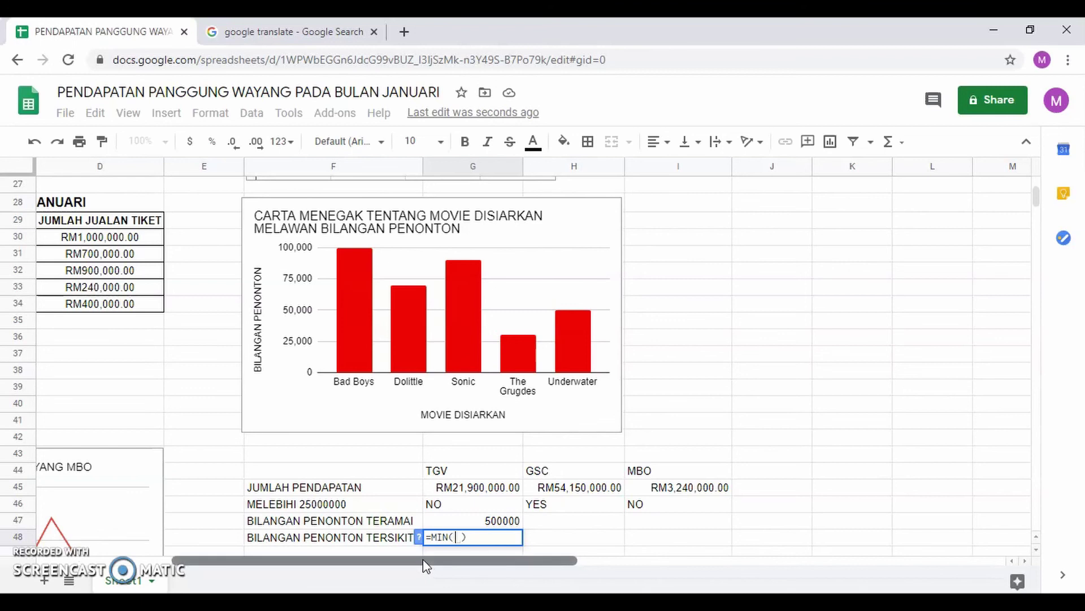
pyautogui.moveTo(427, 565); pyautogui.dragTo(290, 564)
pyautogui.scroll(4, 274, 386)
pyautogui.scroll(4, 274, 386)
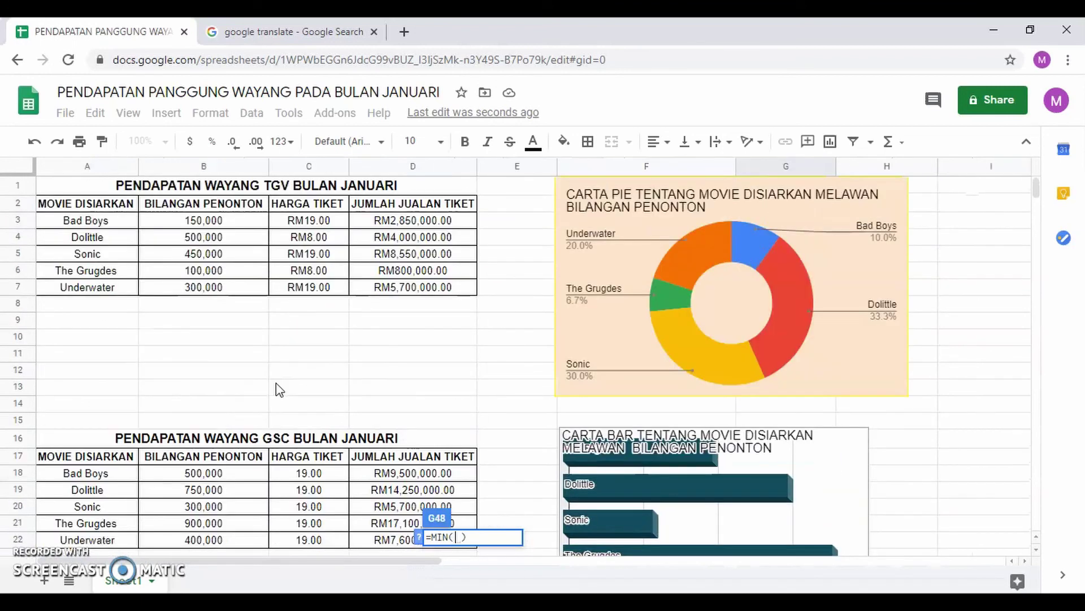
pyautogui.moveTo(199, 205); pyautogui.dragTo(211, 294)
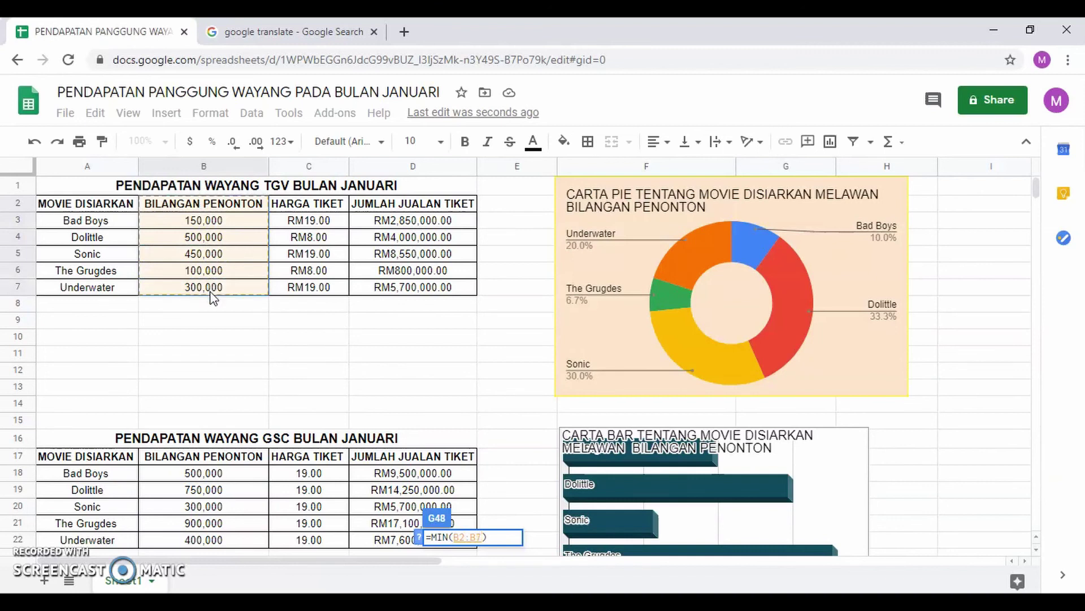
pyautogui.press('Return')
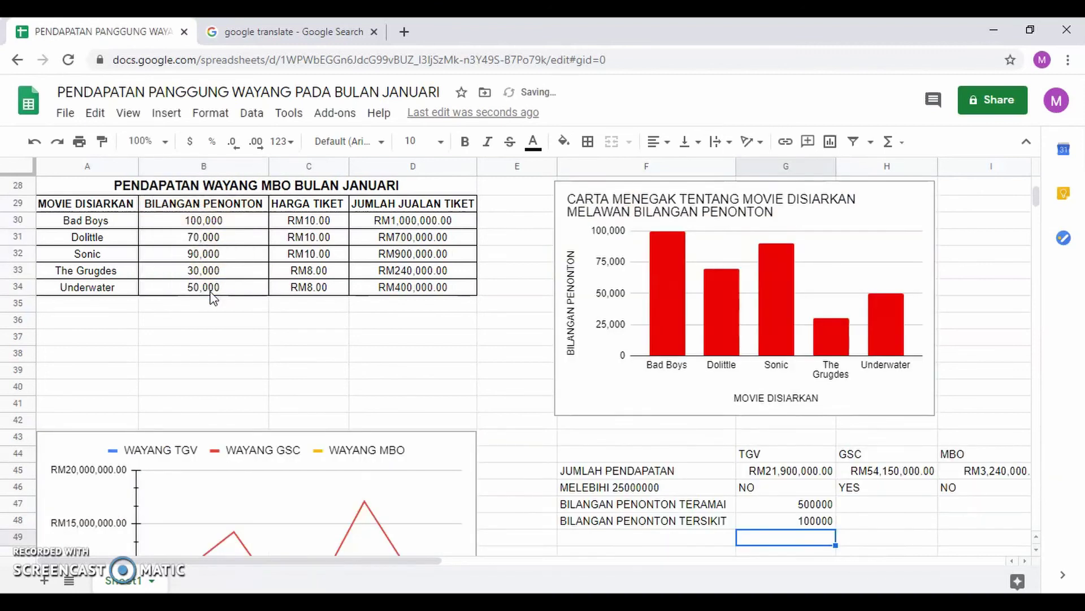
# Apply all borders to the summary table F44:I48 and centre its contents horizontally.
pyautogui.scroll(-2, 602, 432)
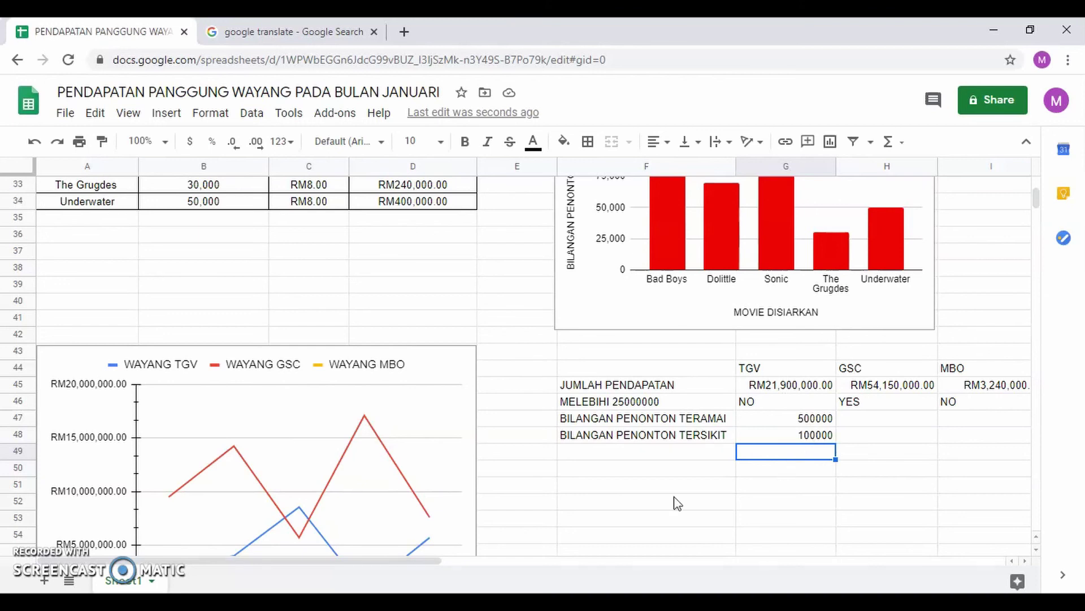
pyautogui.moveTo(426, 561); pyautogui.dragTo(612, 577)
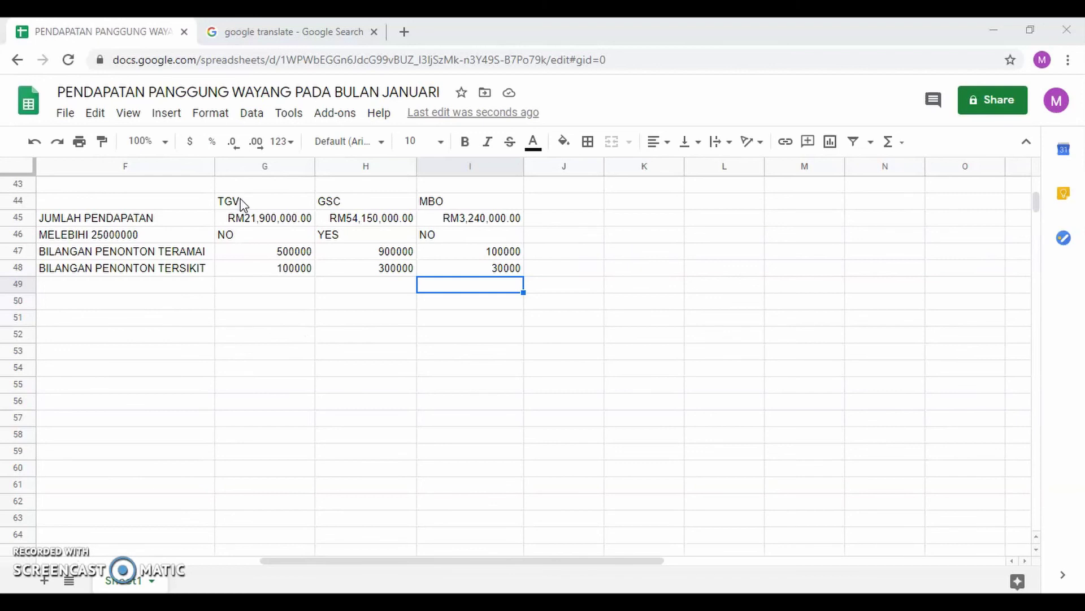
pyautogui.click(184, 203)
pyautogui.moveTo(183, 204); pyautogui.dragTo(435, 273)
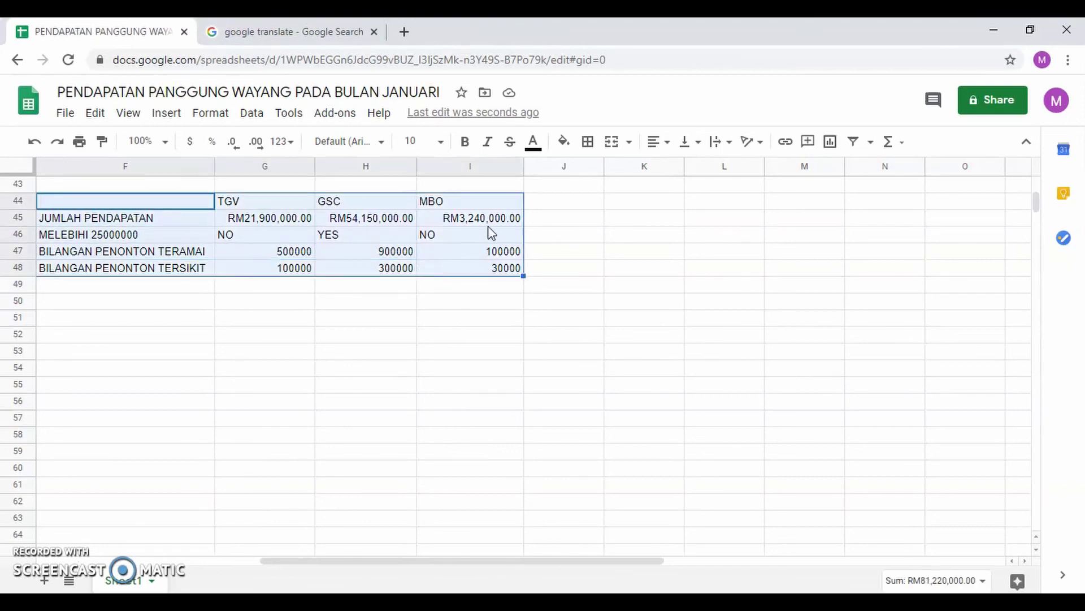
pyautogui.click(589, 143)
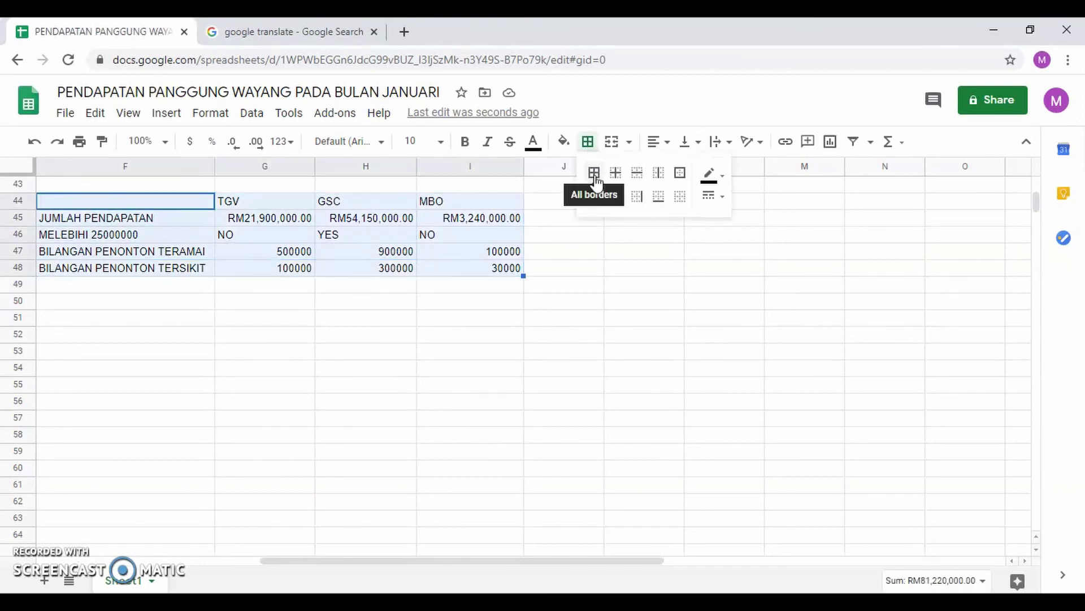
pyautogui.click(595, 174)
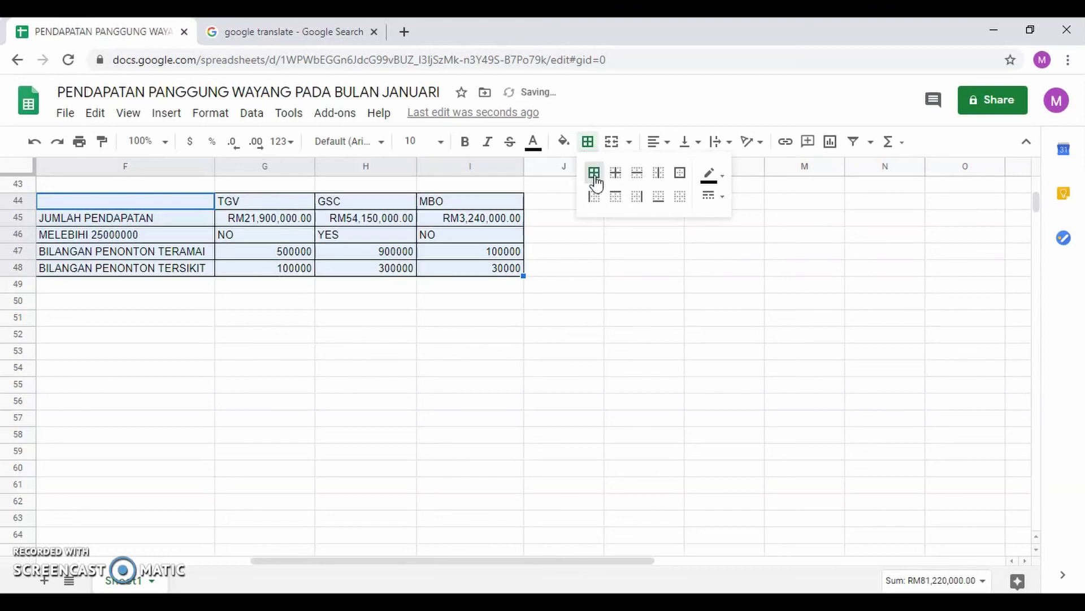
pyautogui.click(659, 147)
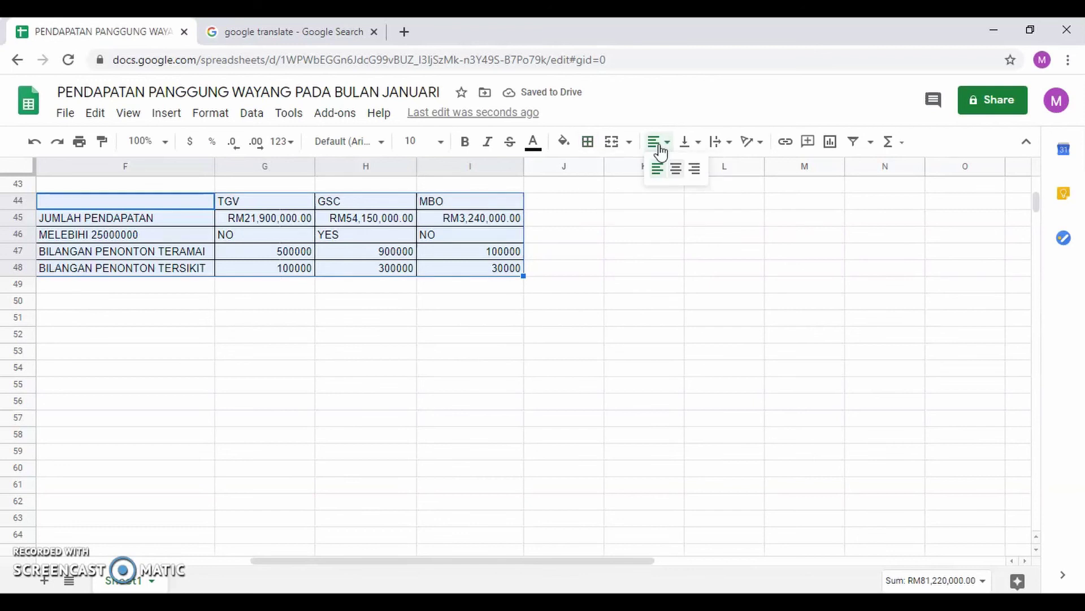
pyautogui.click(677, 169)
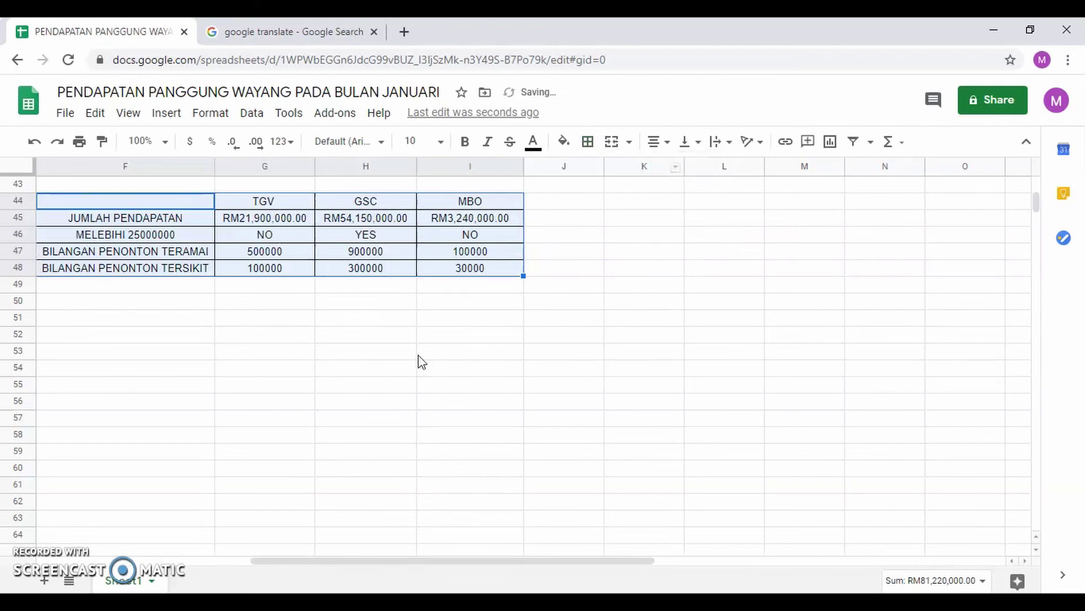